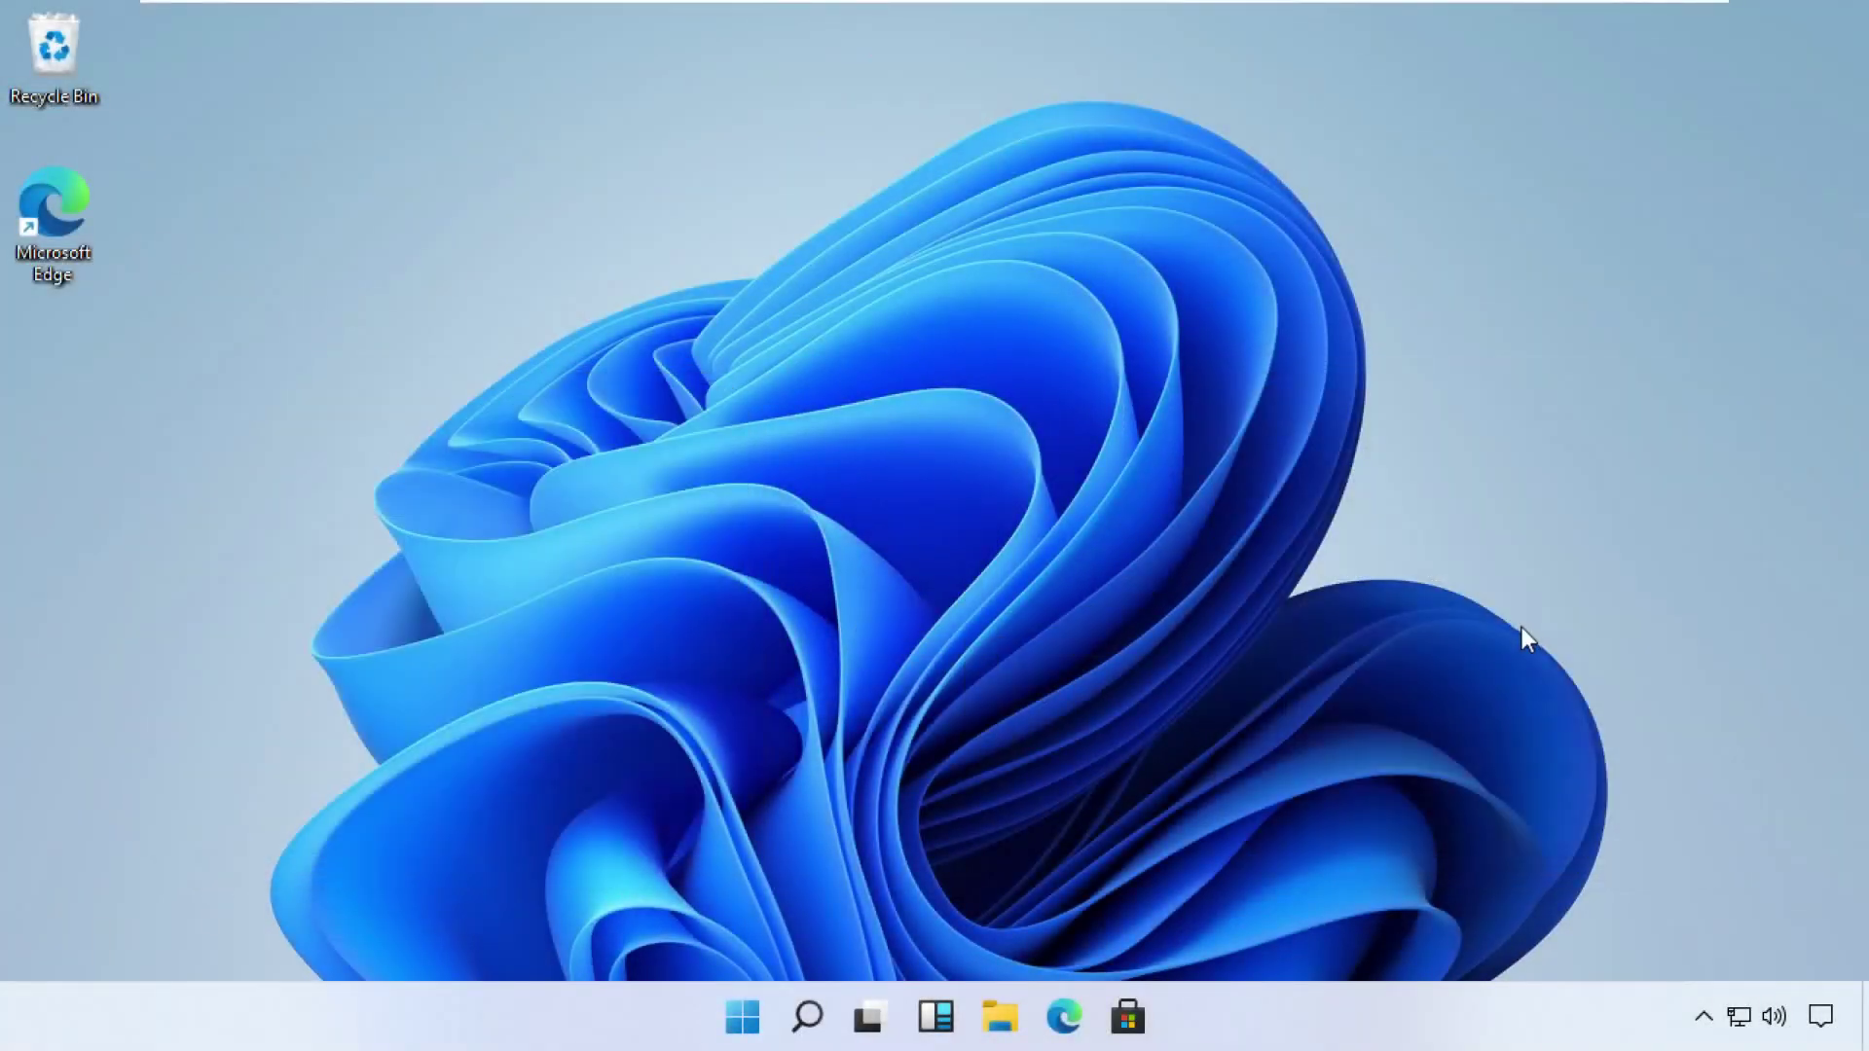
Search Windows for 'tskmgr' and launch Task Manager from the results
key(super+x)
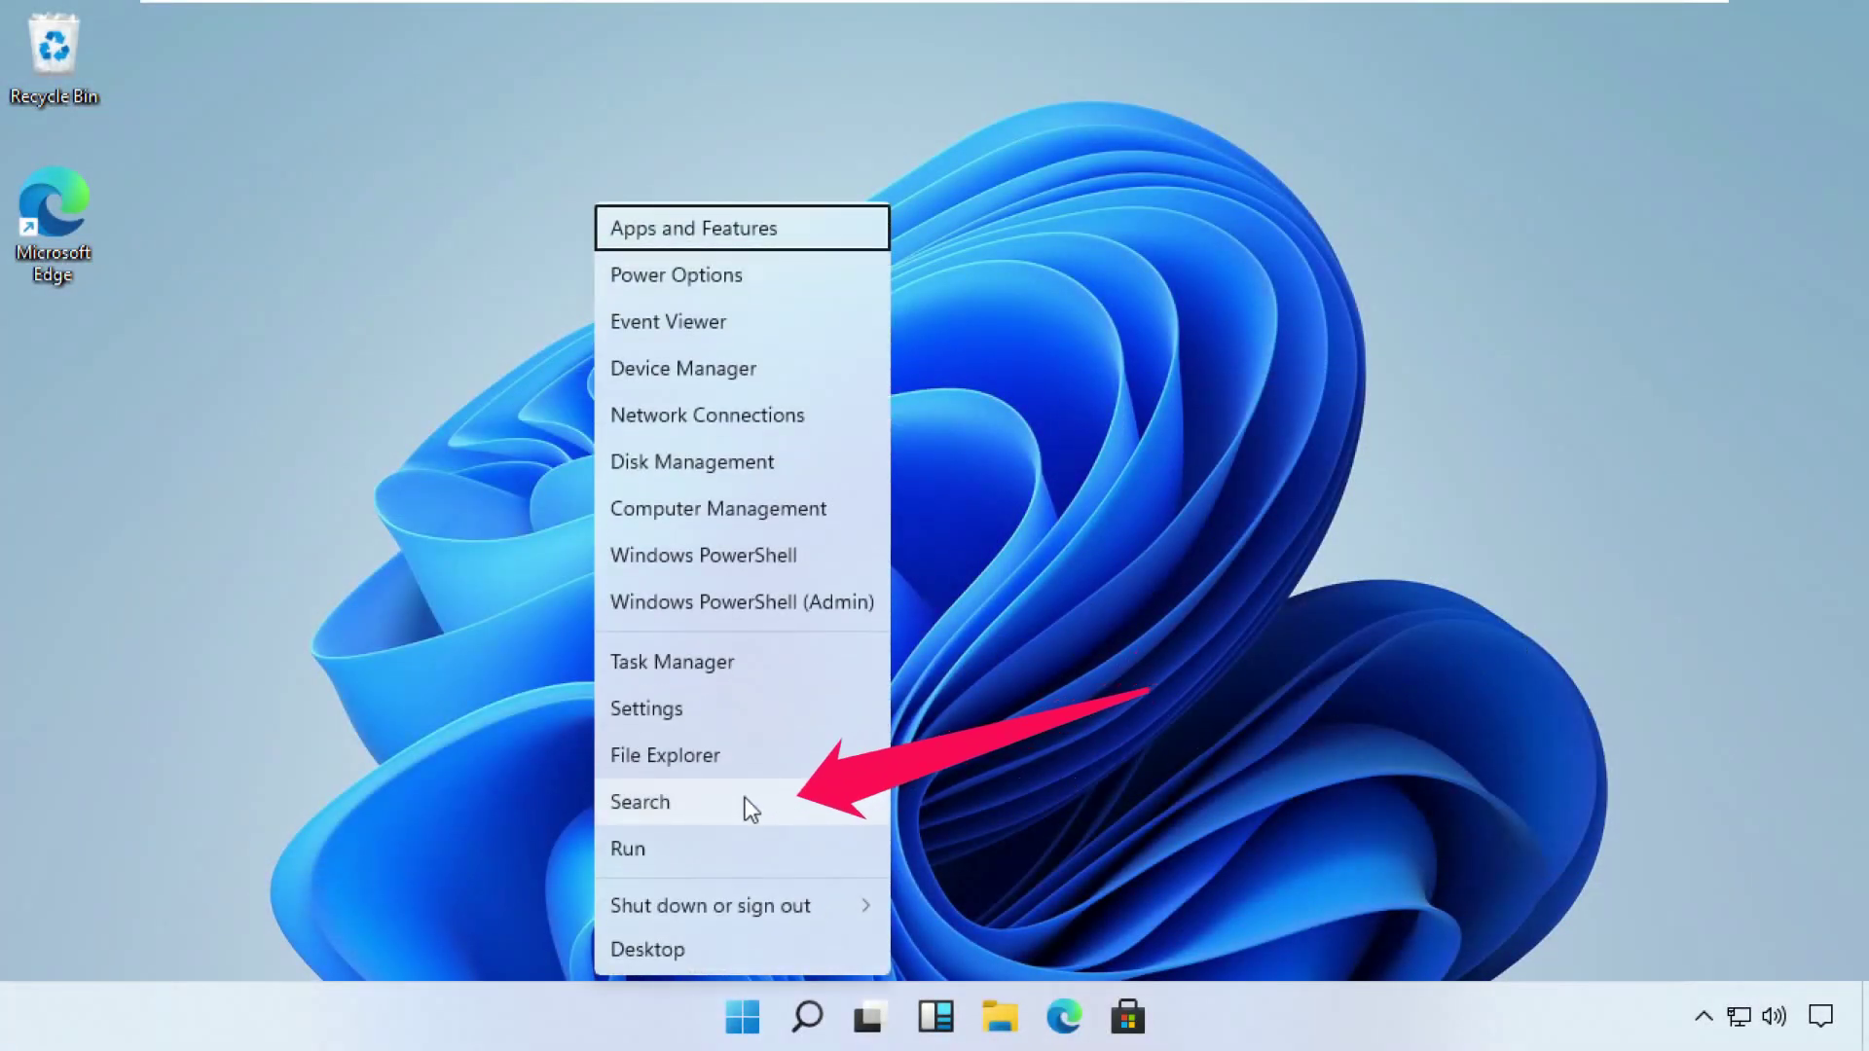
click(714, 807)
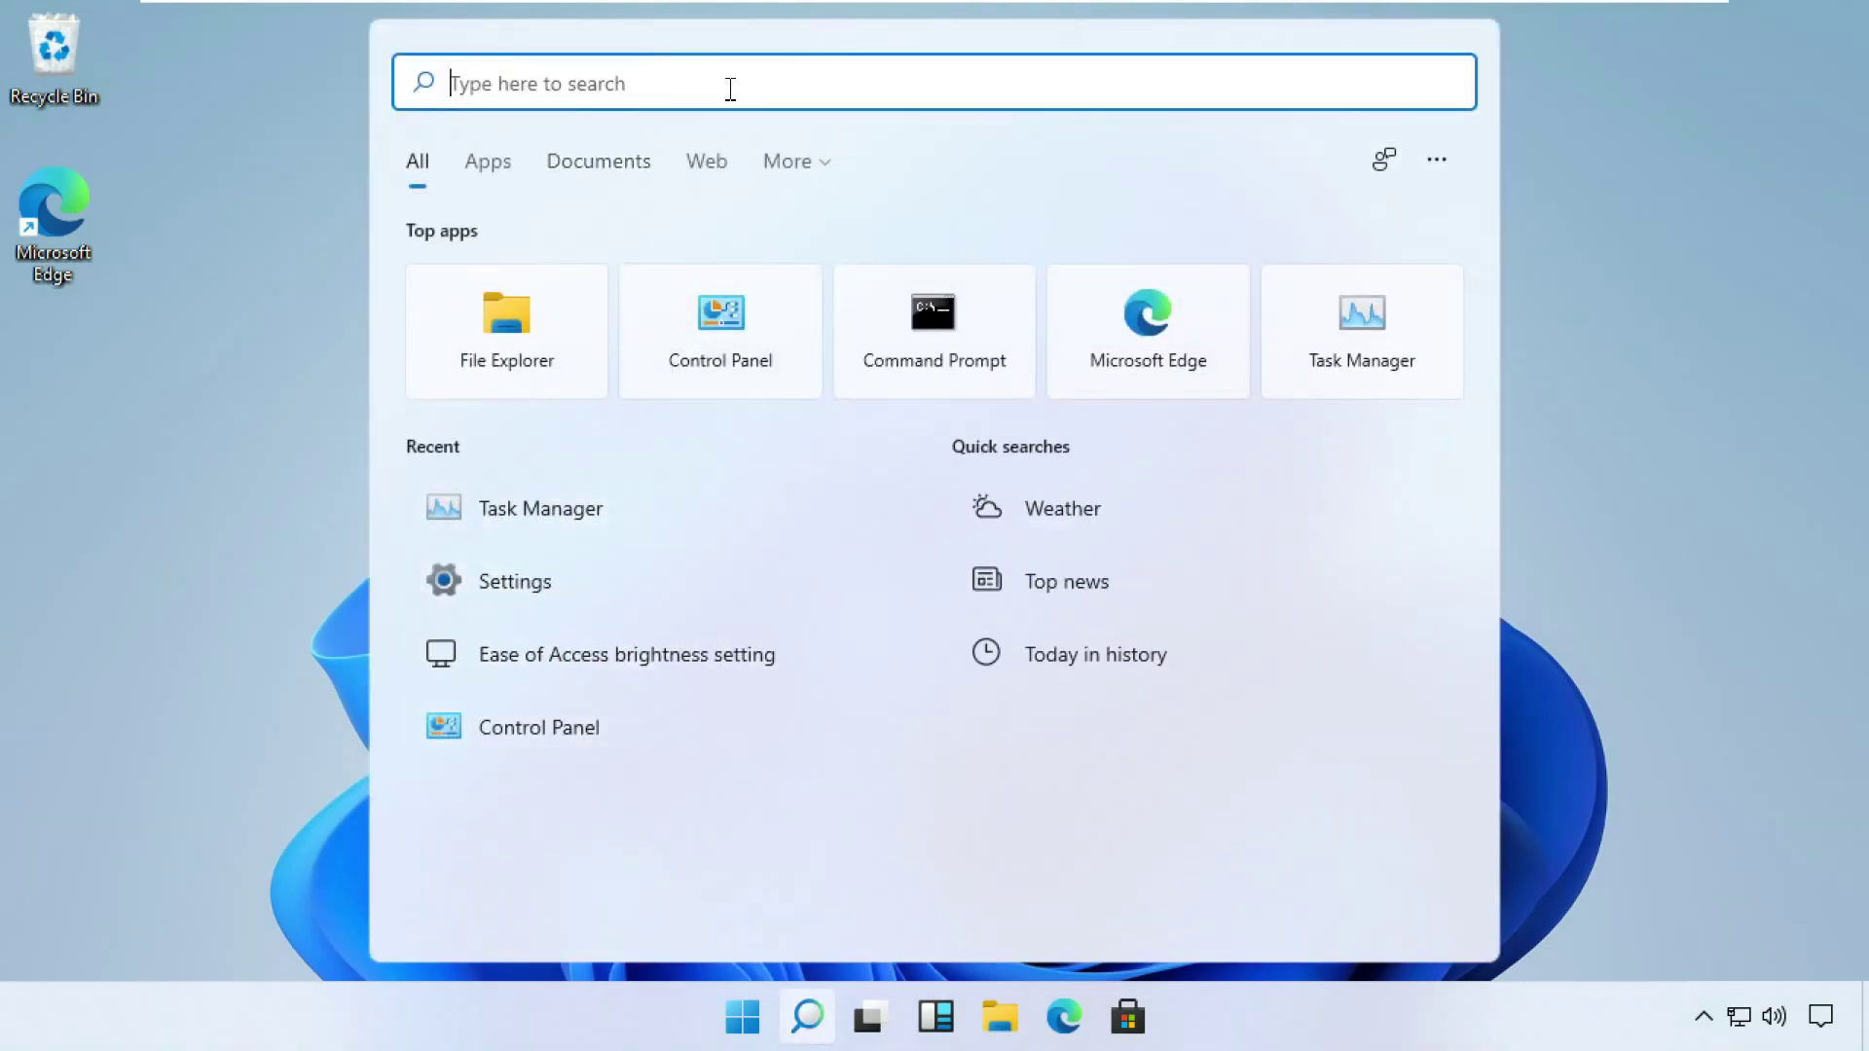
text(ts)
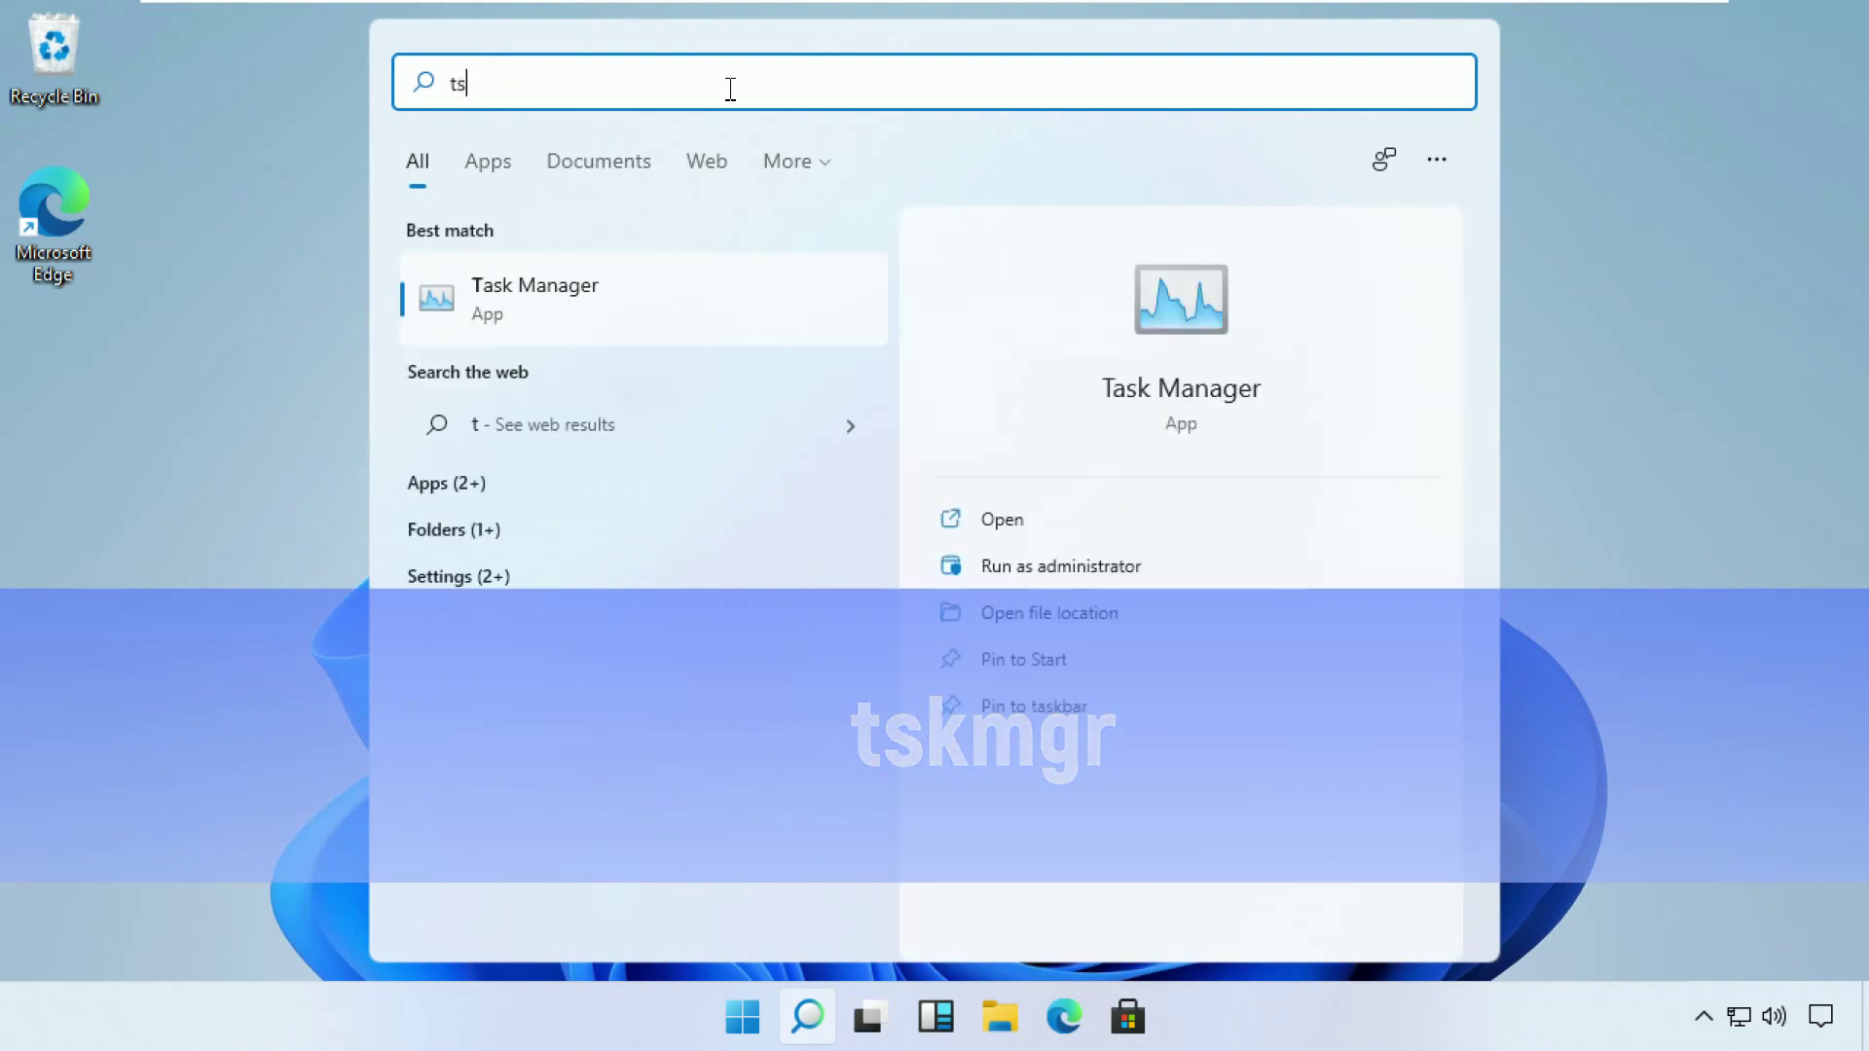
text(kmg)
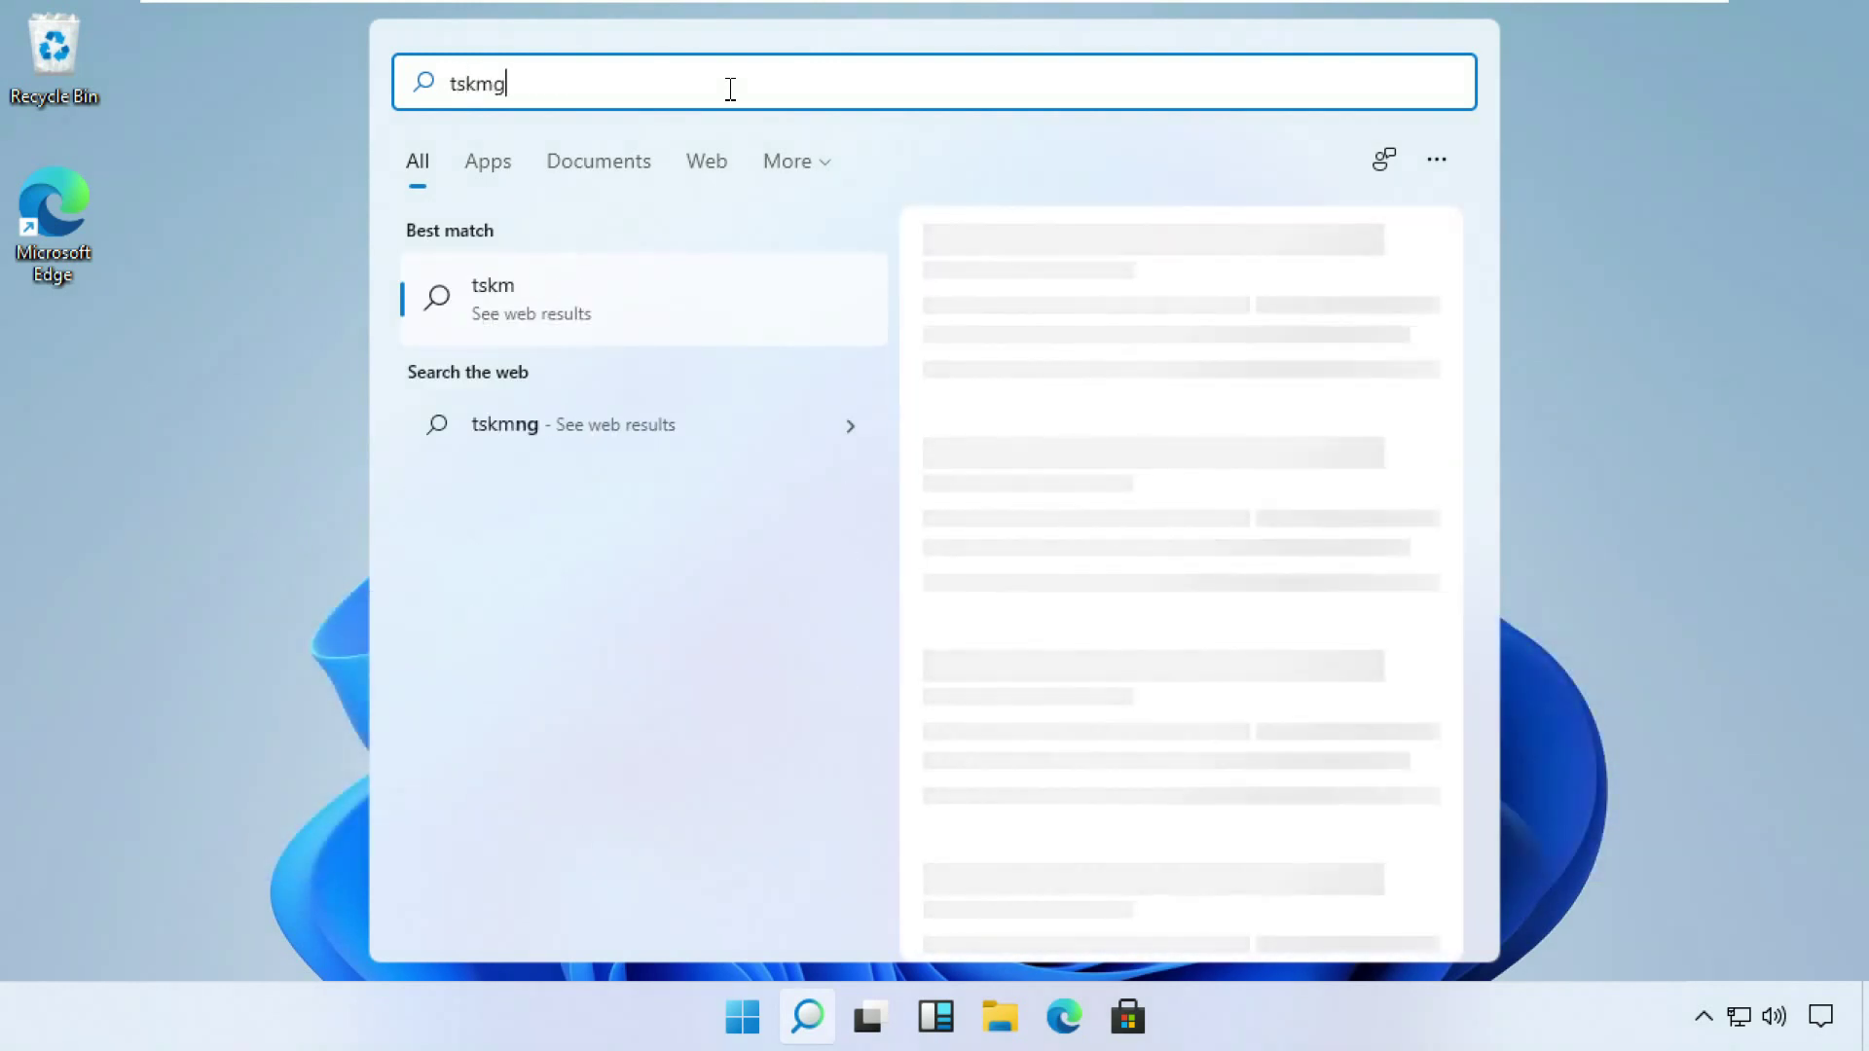
text(r)
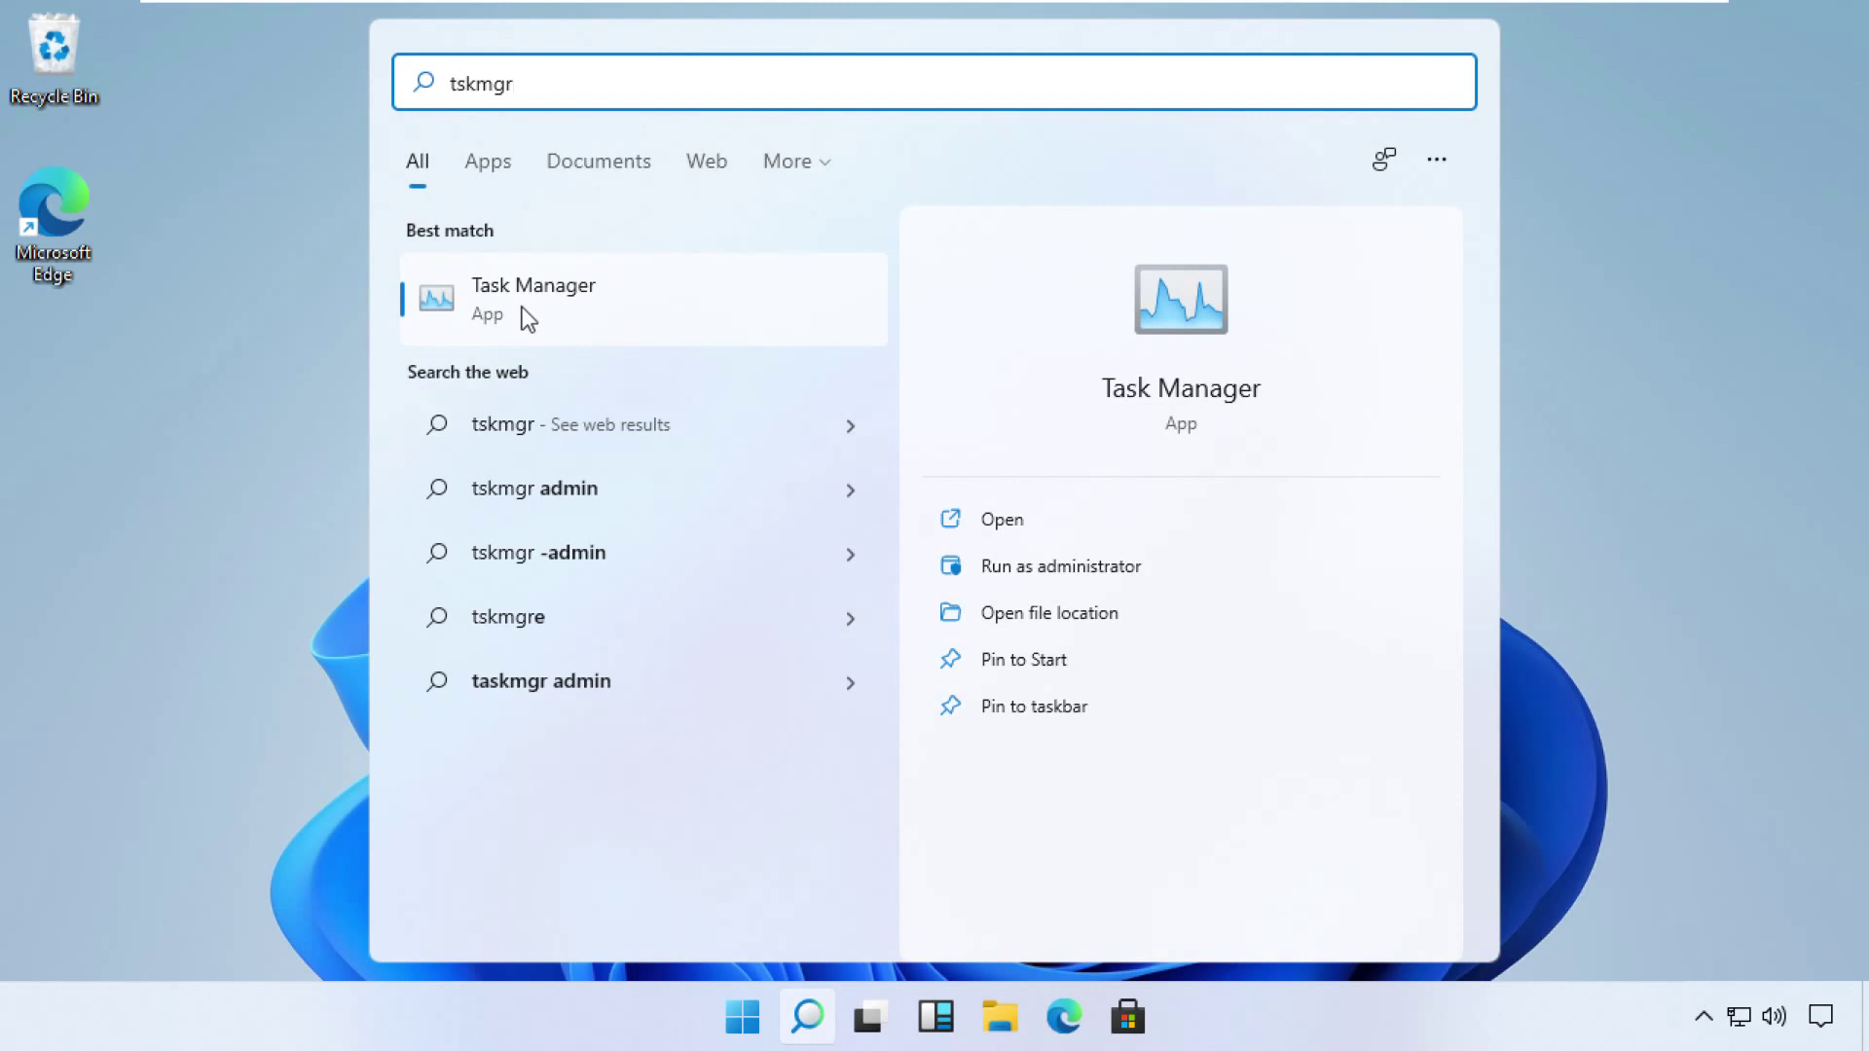
click(522, 306)
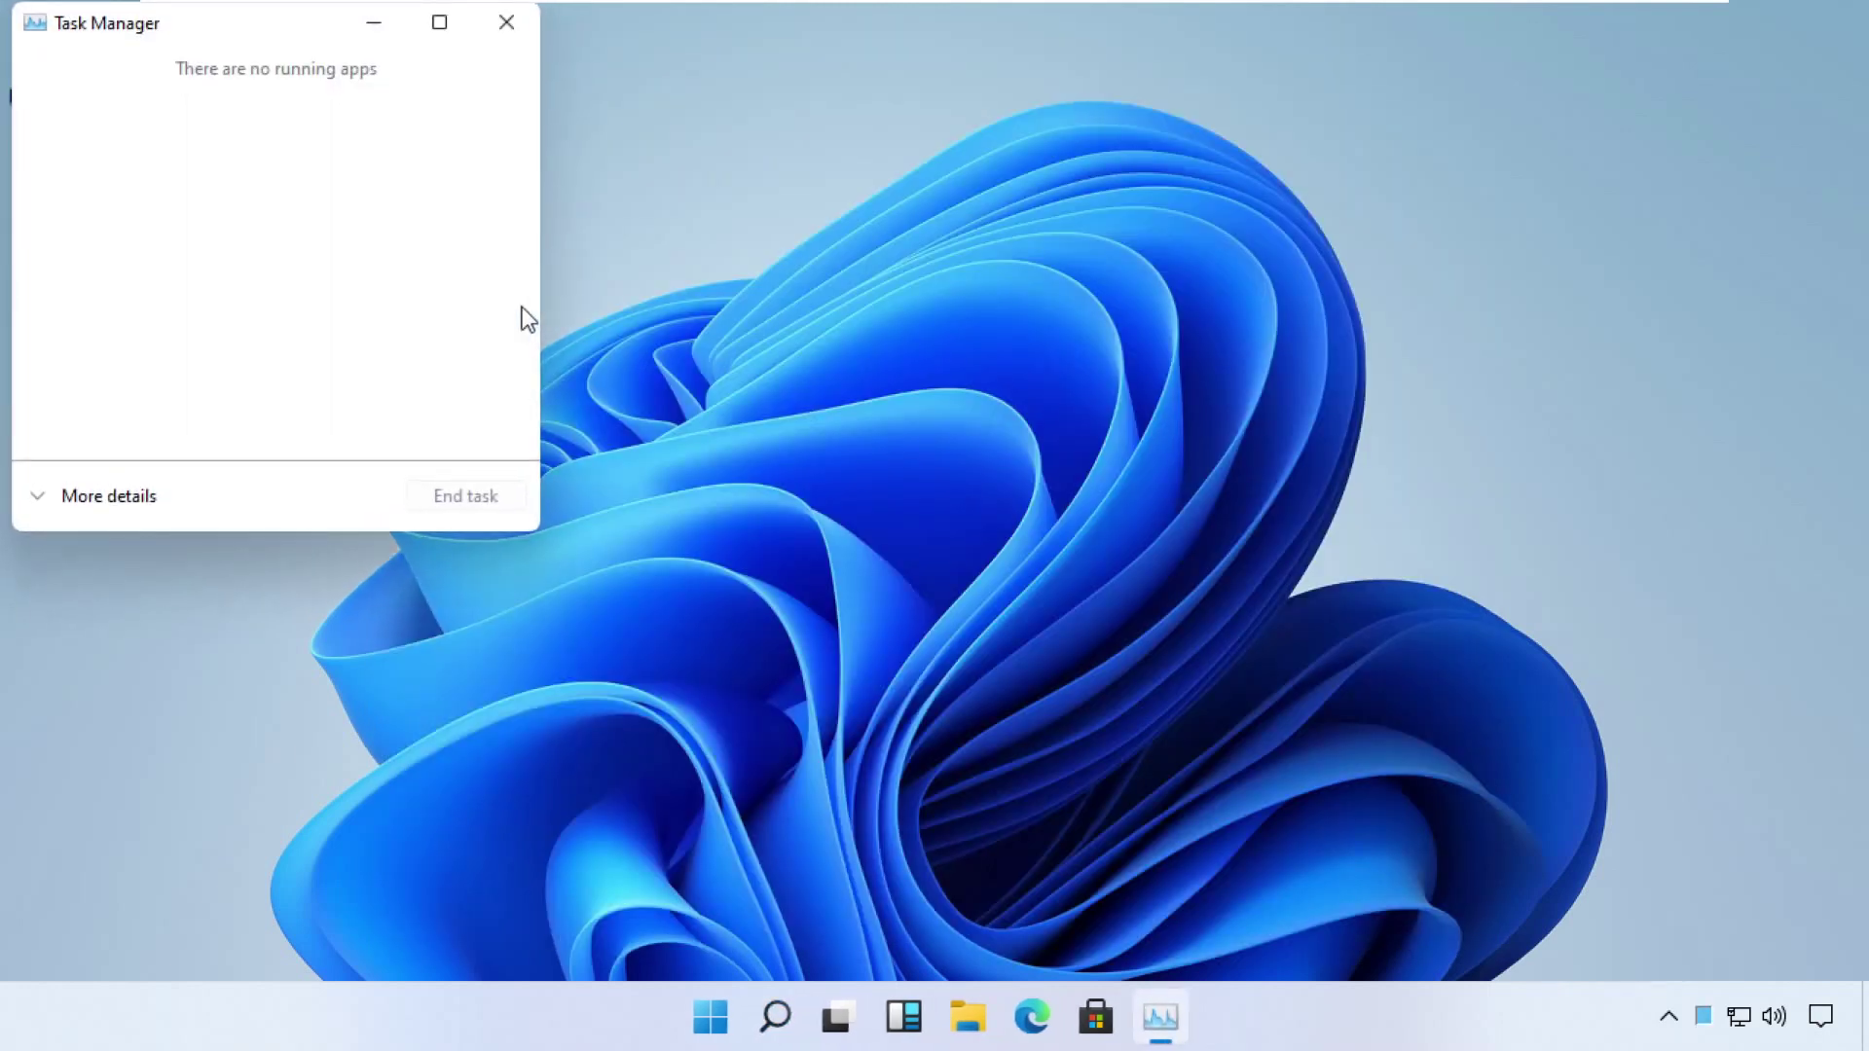
Move Task Manager to the screen centre and expand it to the detailed process view
mouse_move(306, 25)
mouse_down()
mouse_move(573, 84)
mouse_move(1029, 133)
mouse_up()
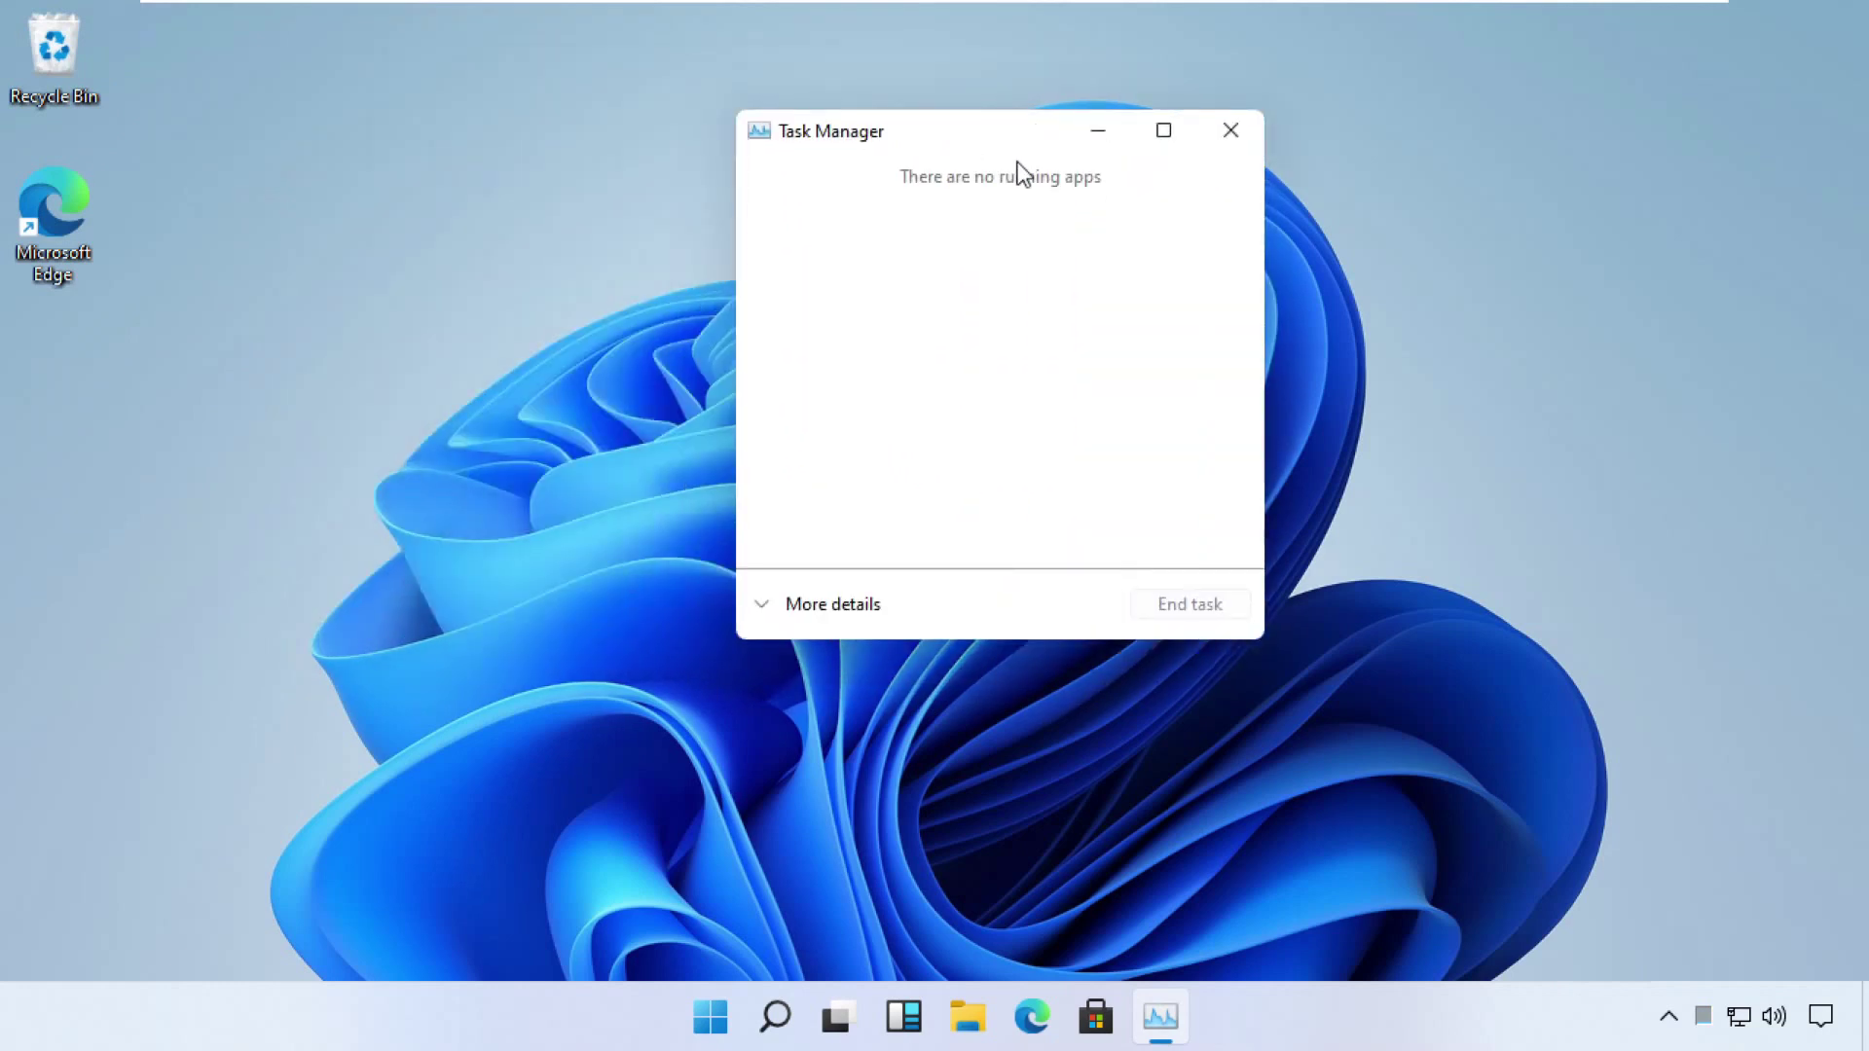
click(770, 612)
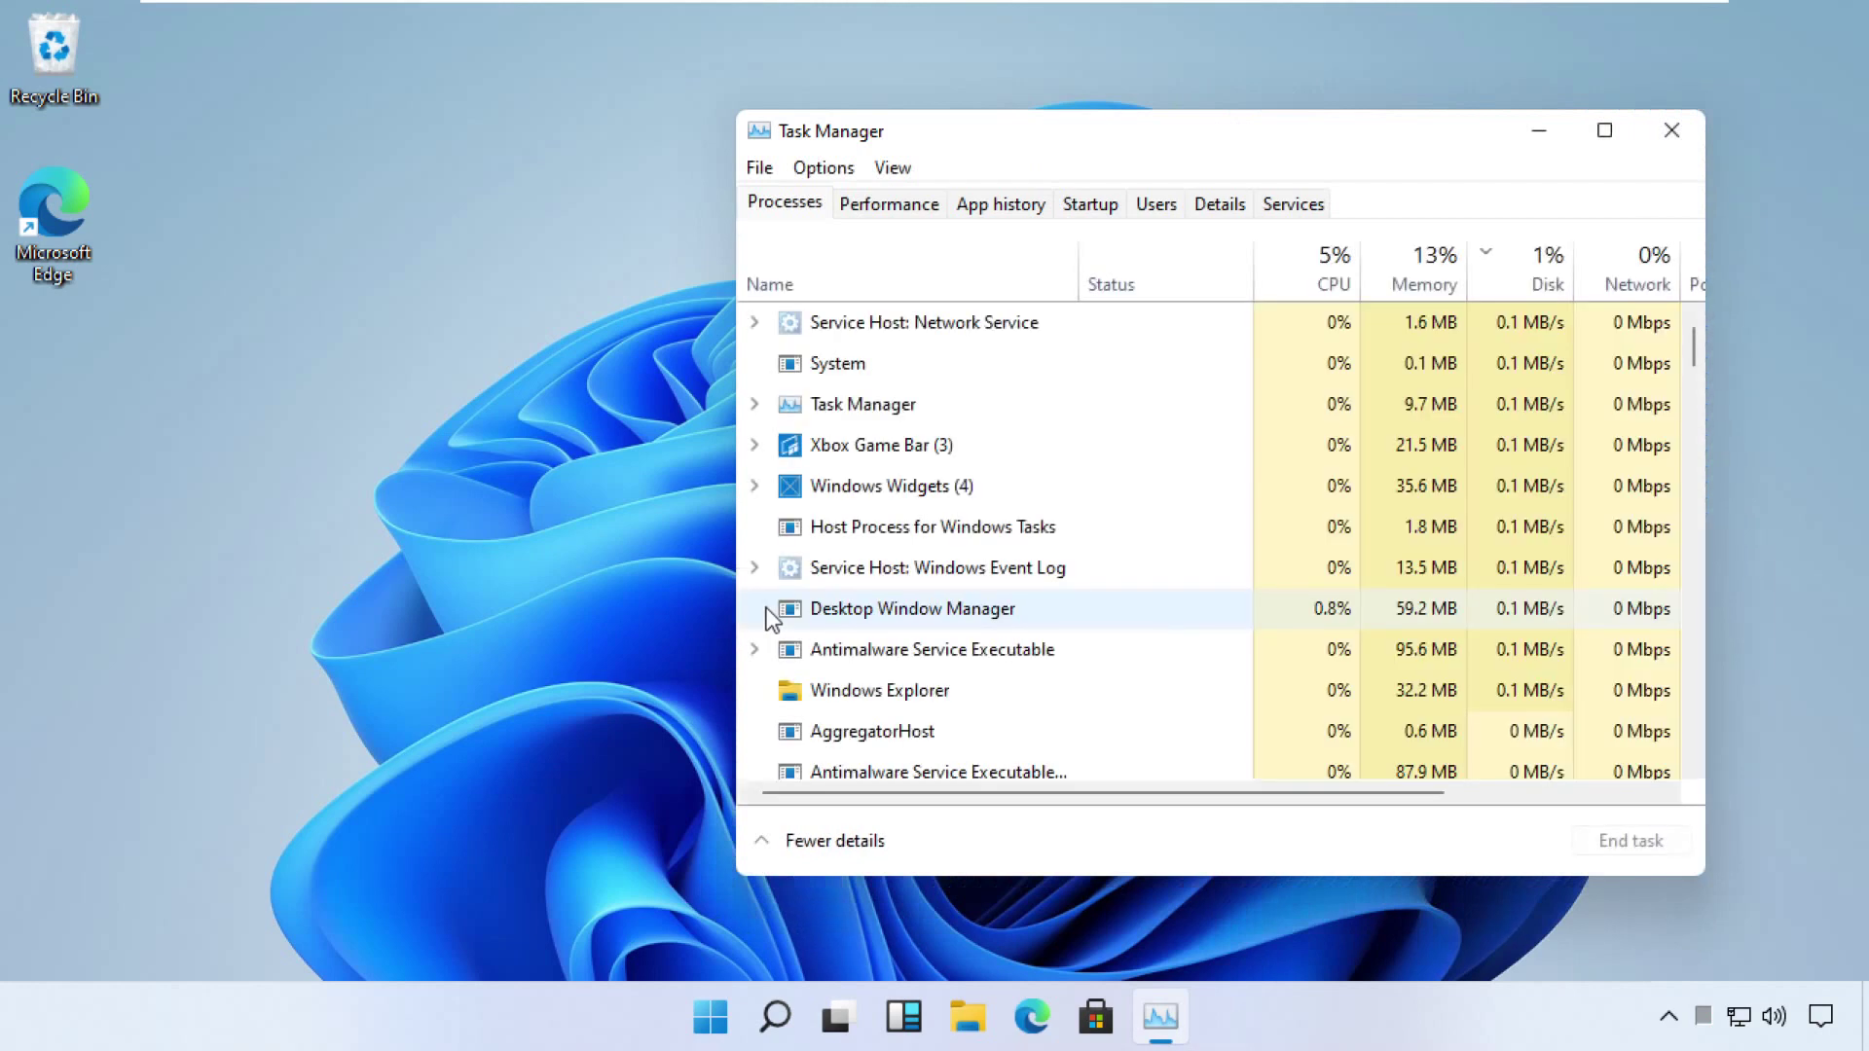
click(757, 172)
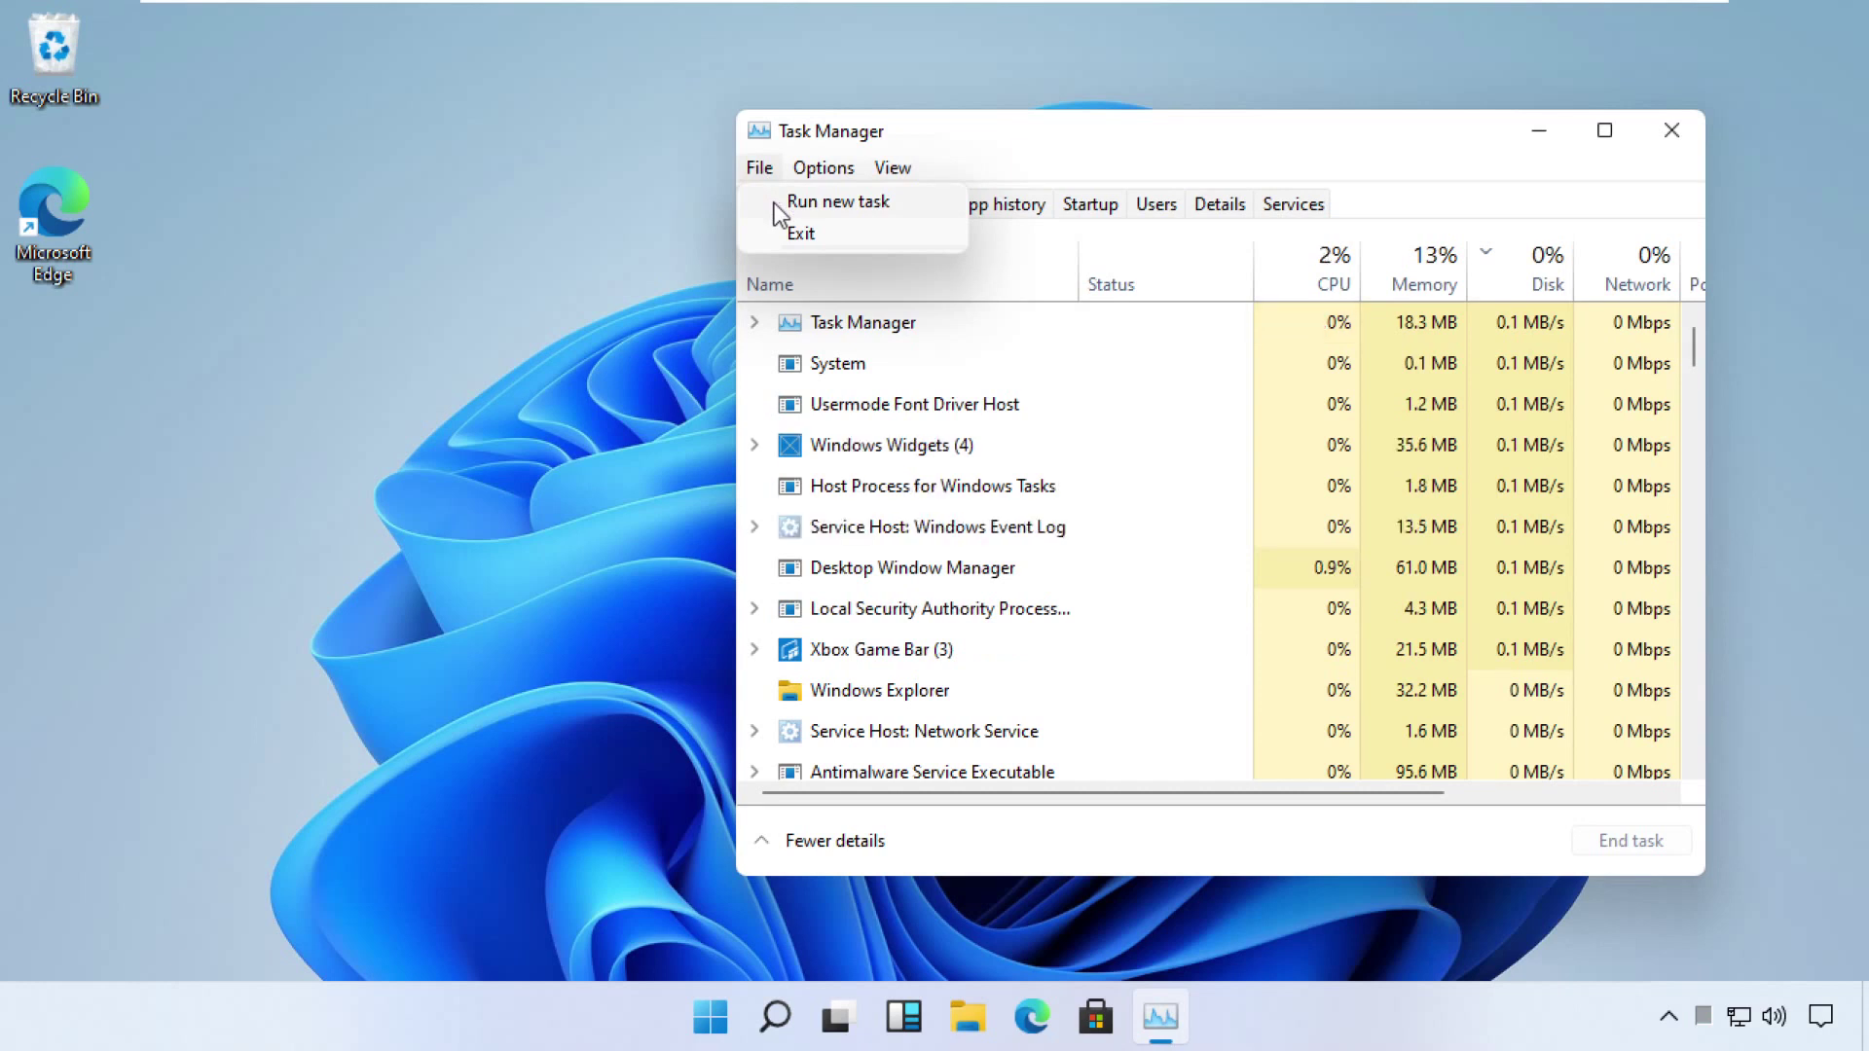
Create a new task with C:\Windows\System32\cmd.exe chosen as the program
click(774, 202)
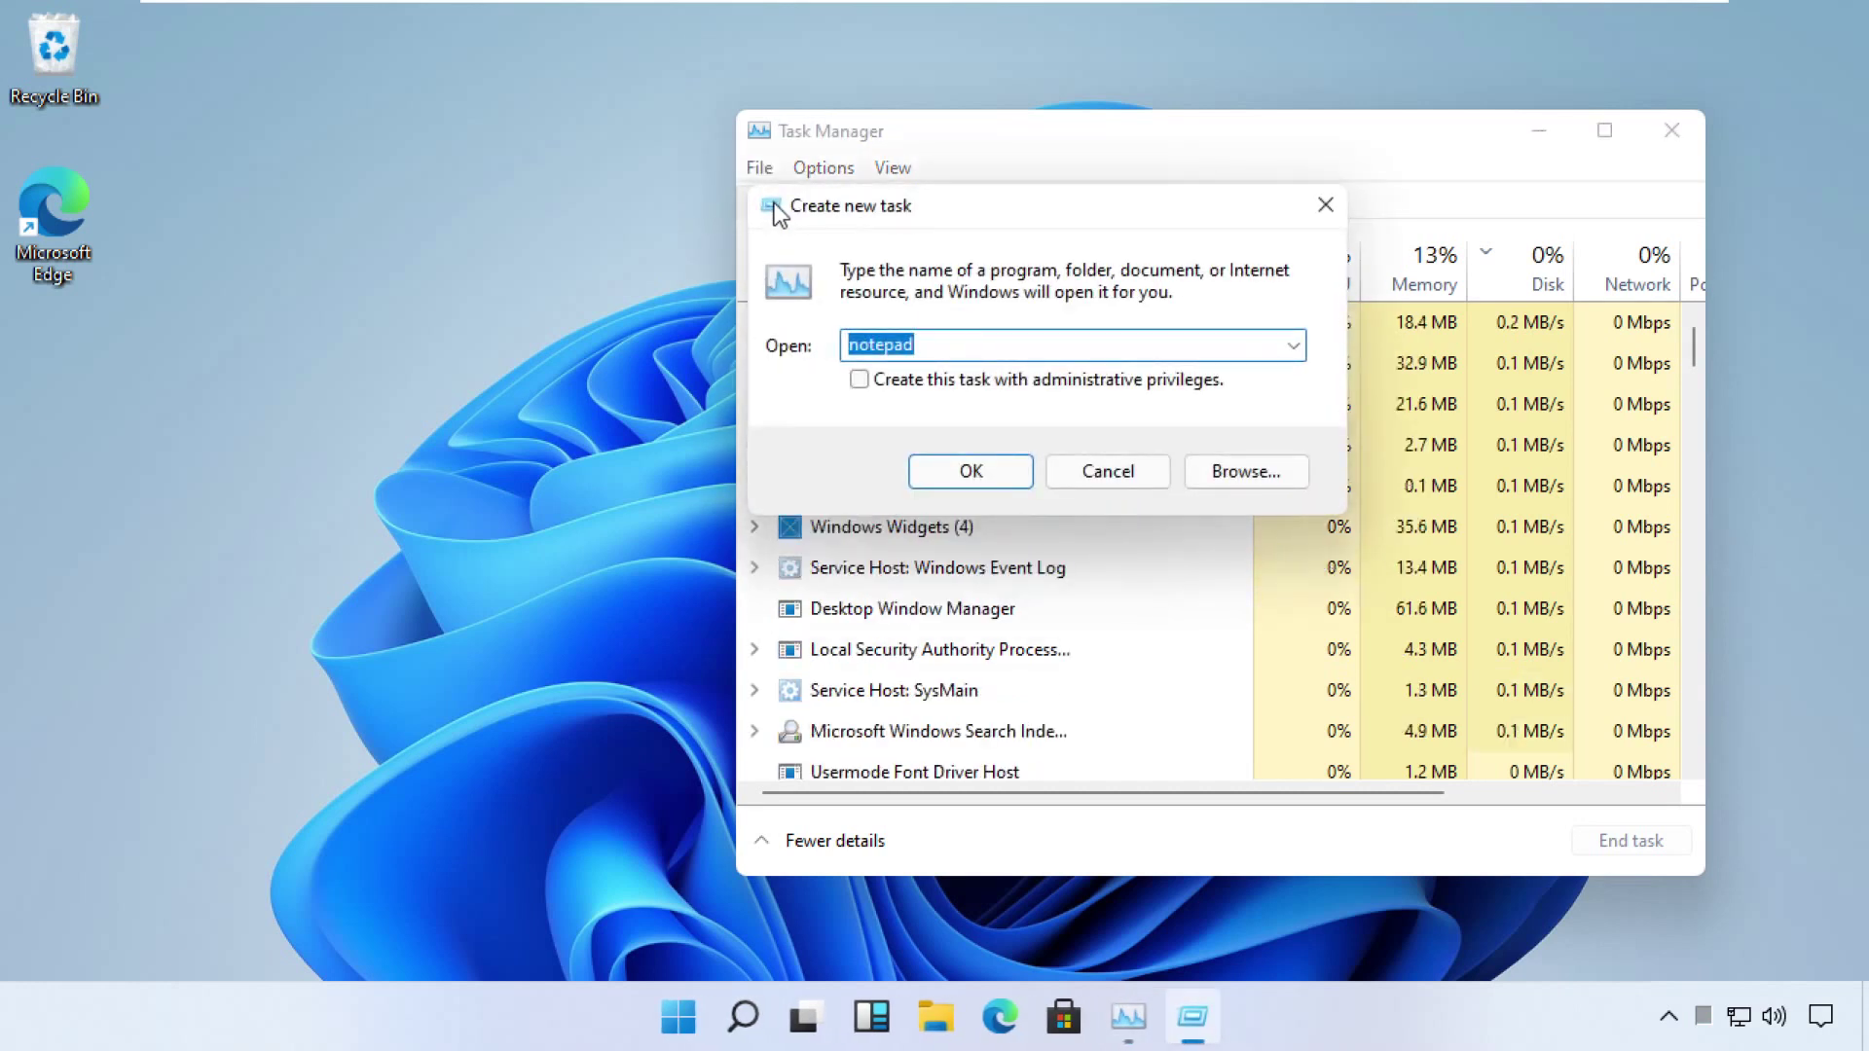
click(1242, 472)
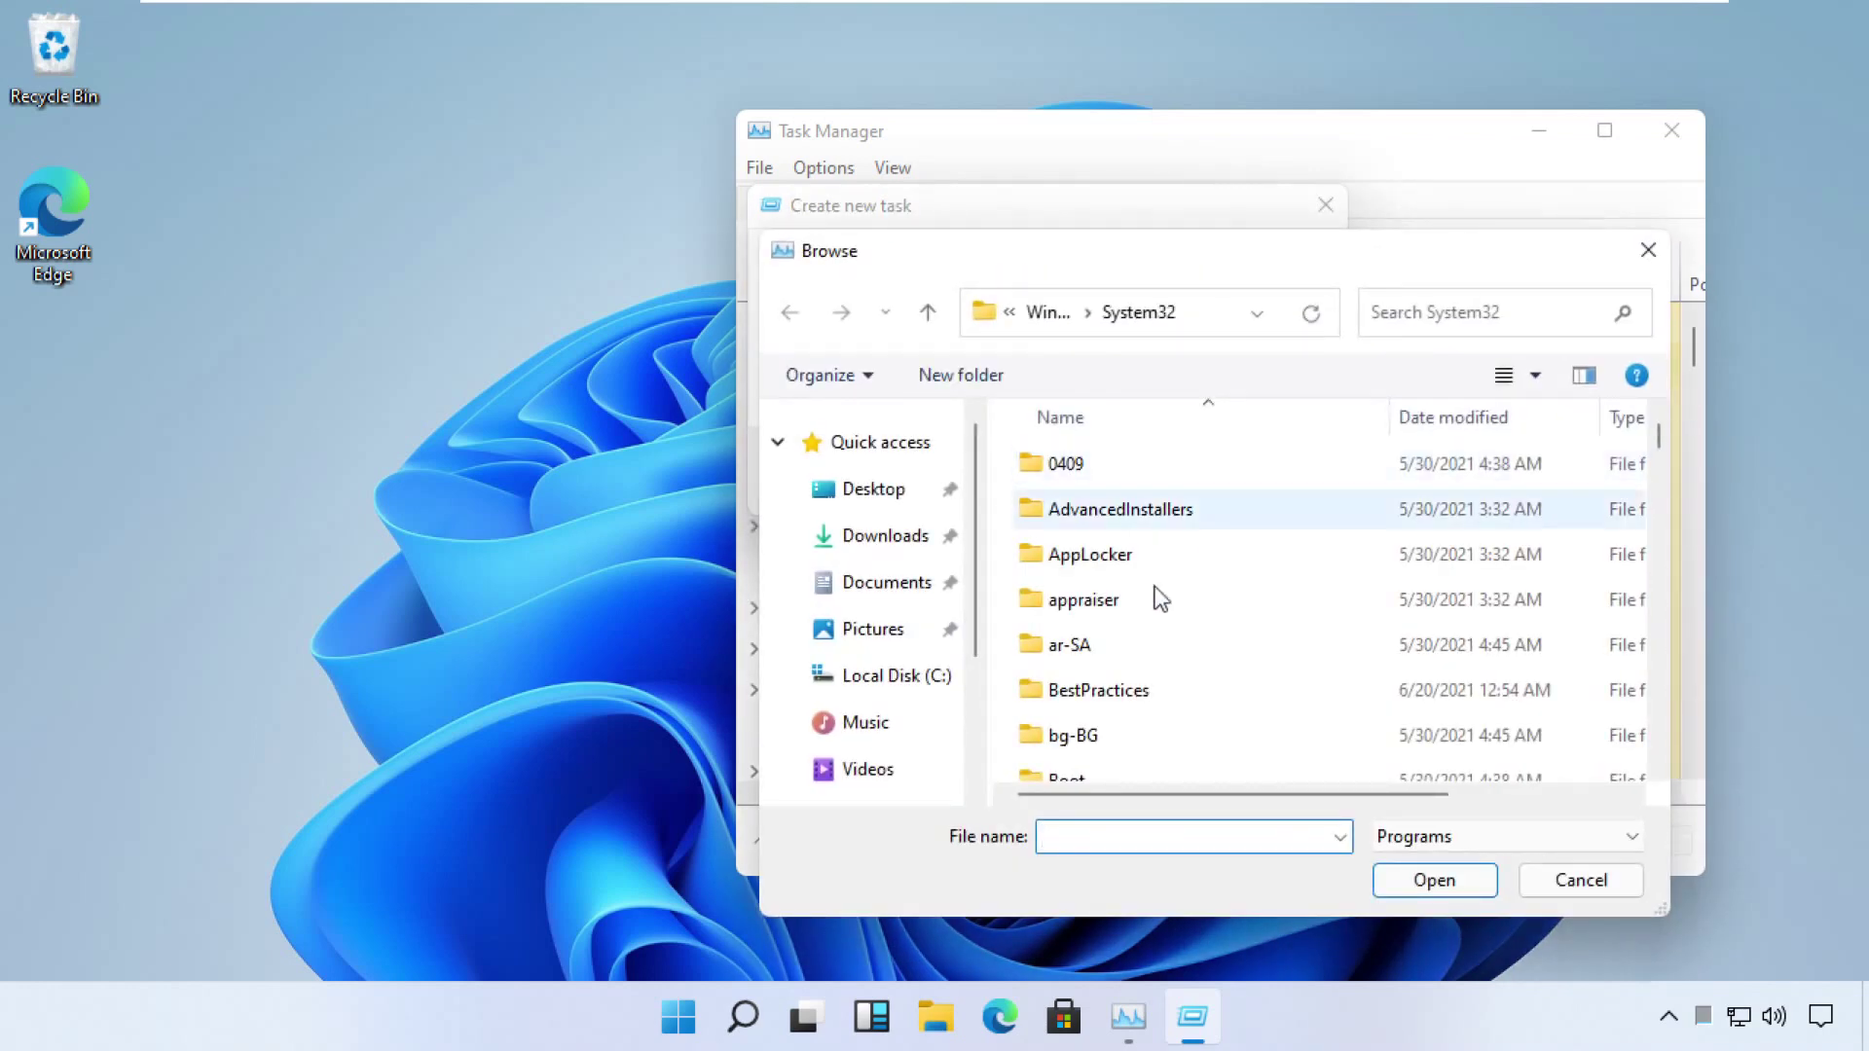
click(897, 676)
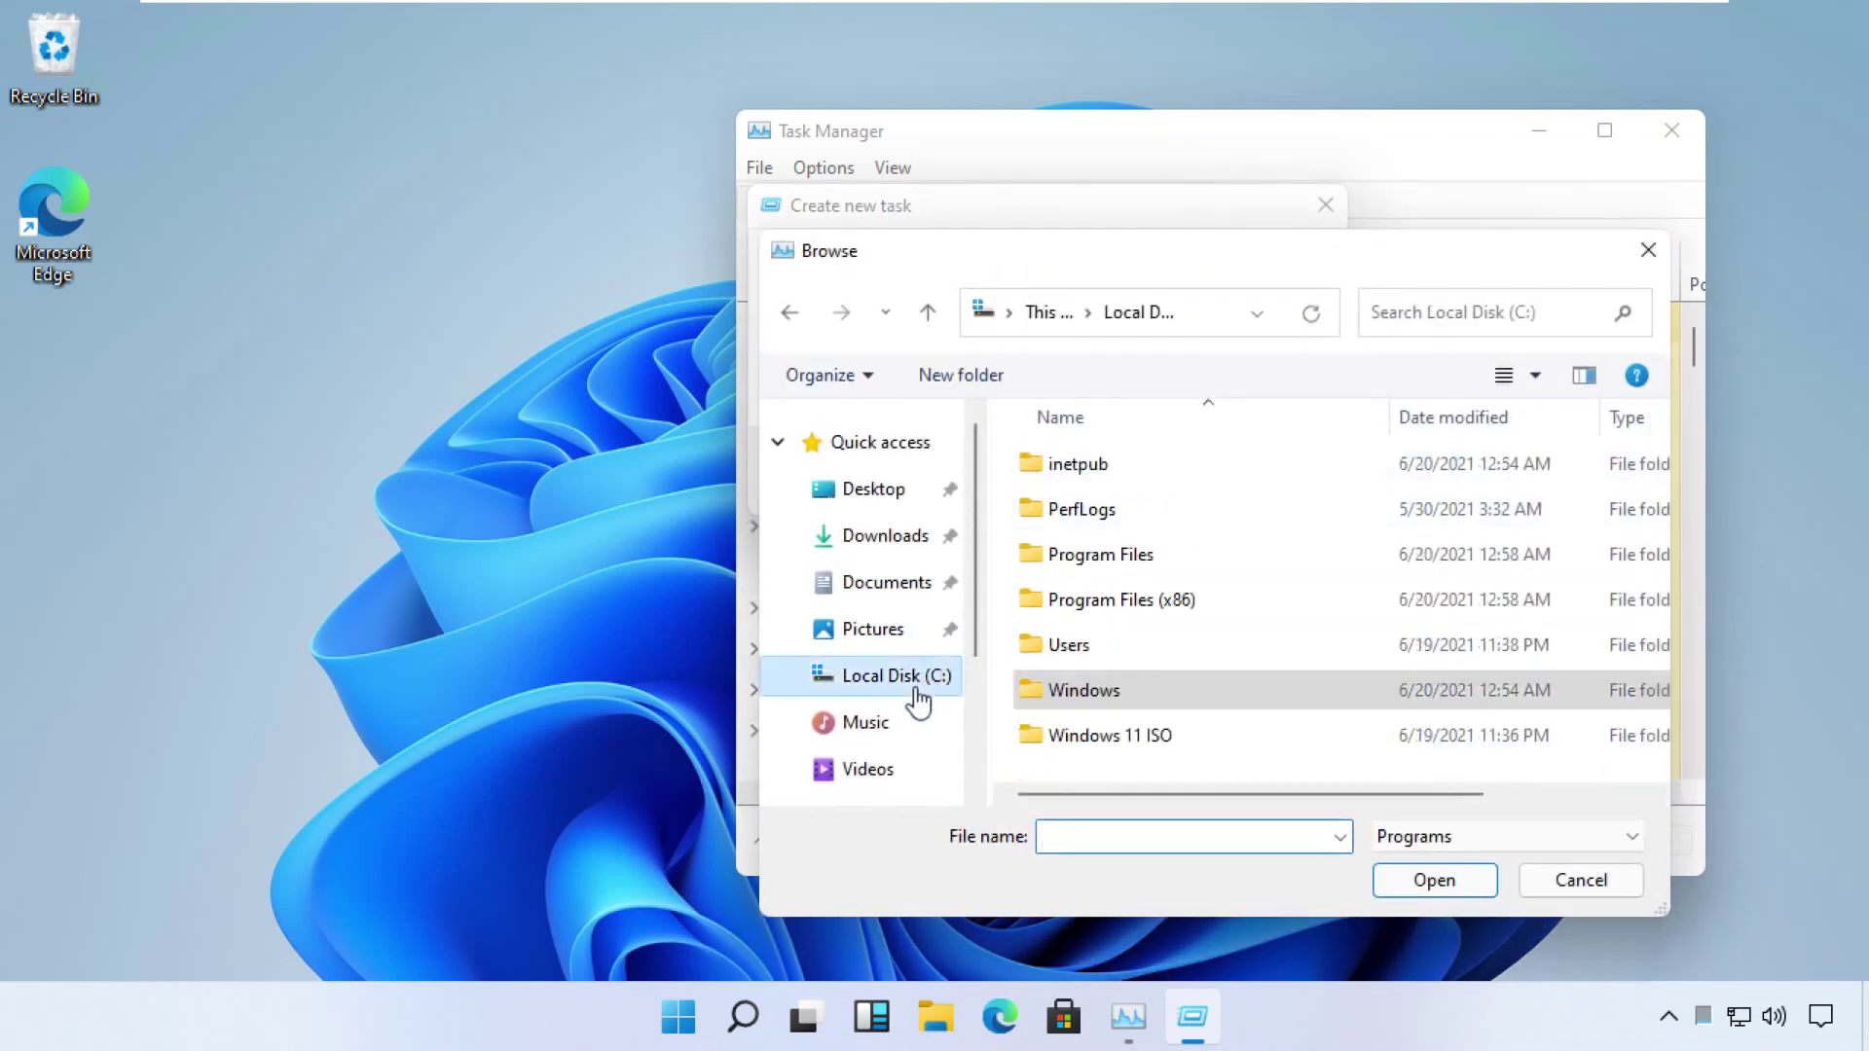
double_click(1102, 692)
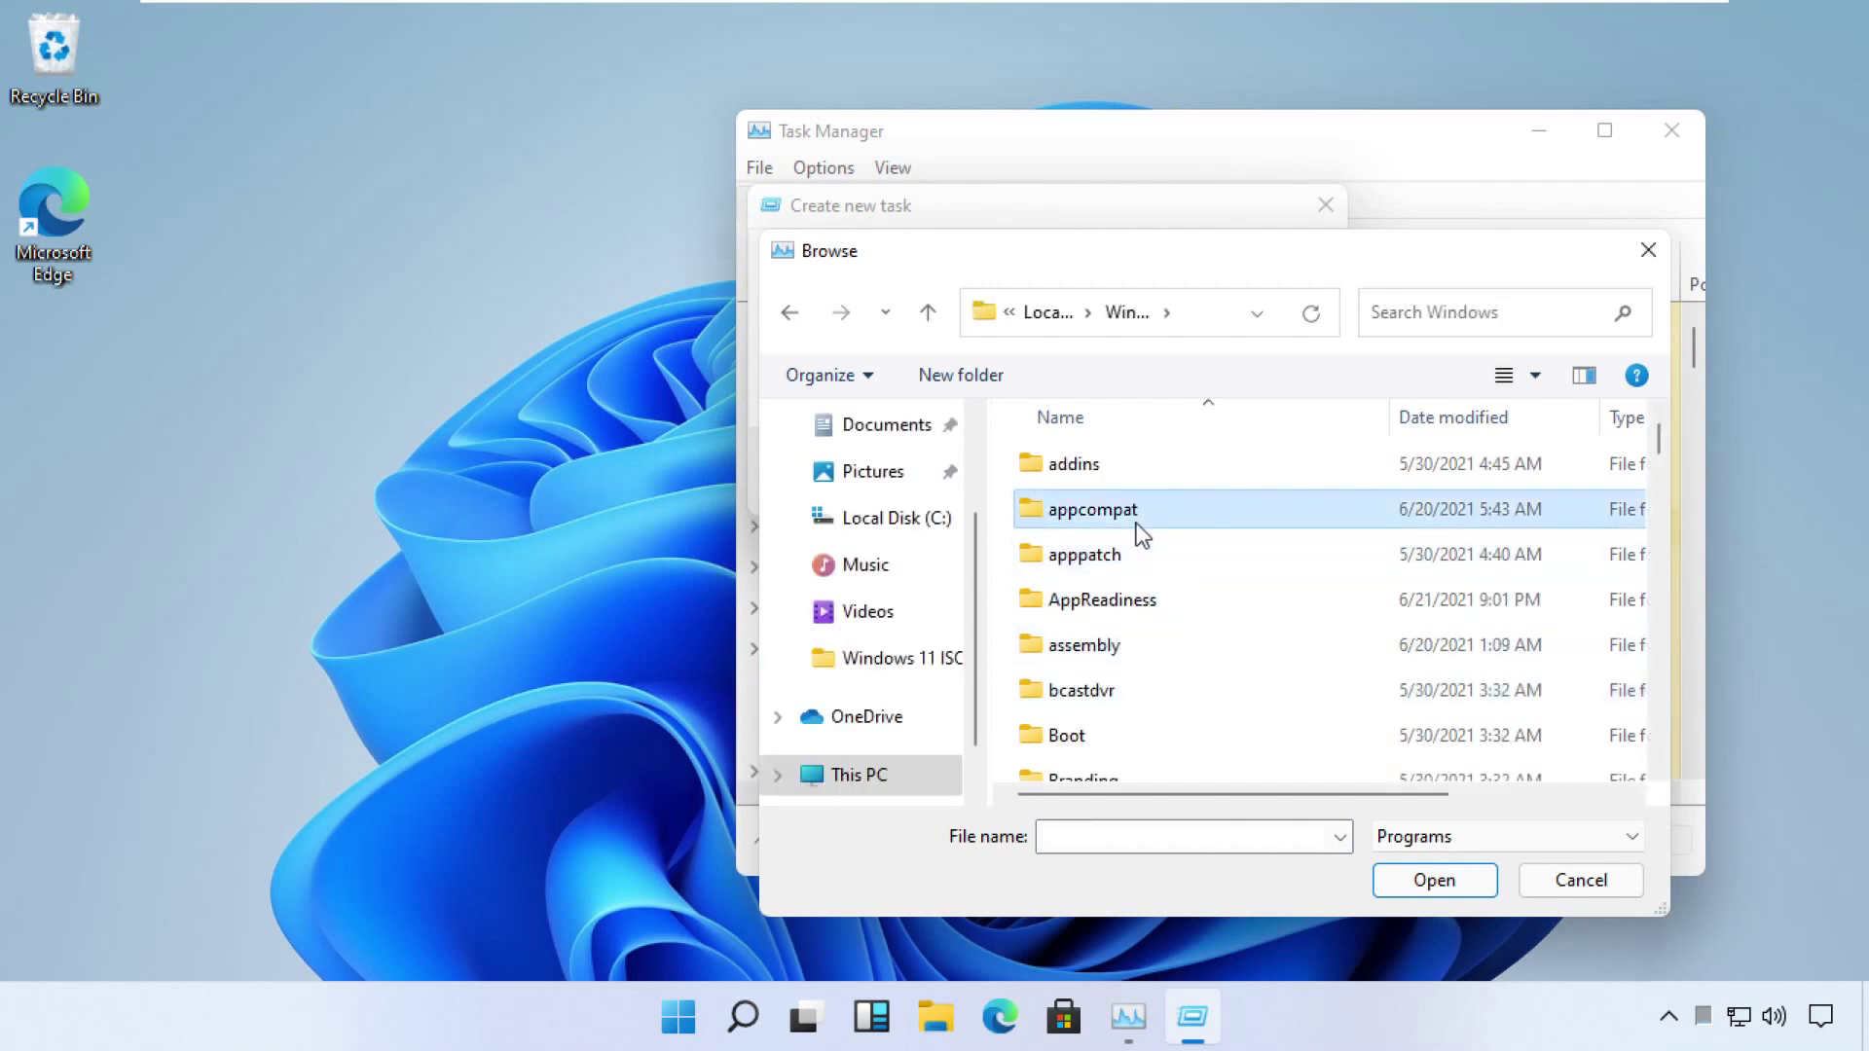
text(system32)
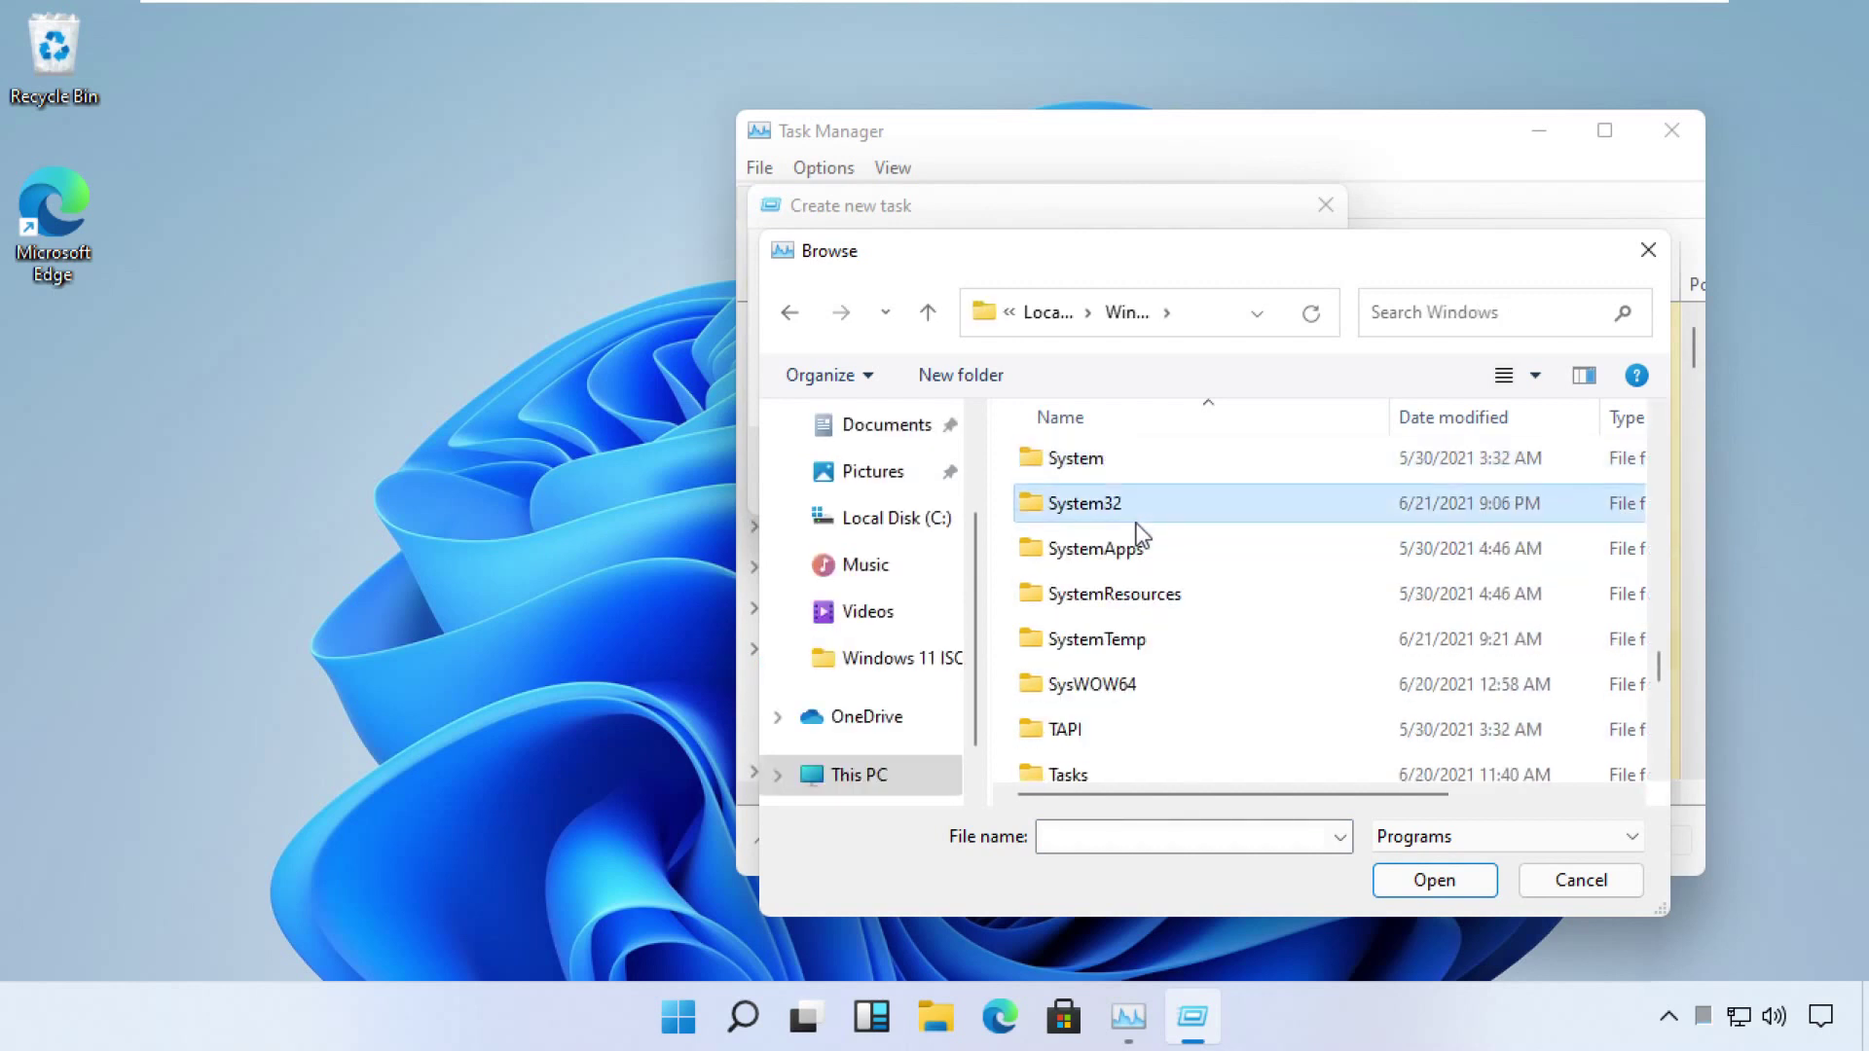
key(Return)
text(a)
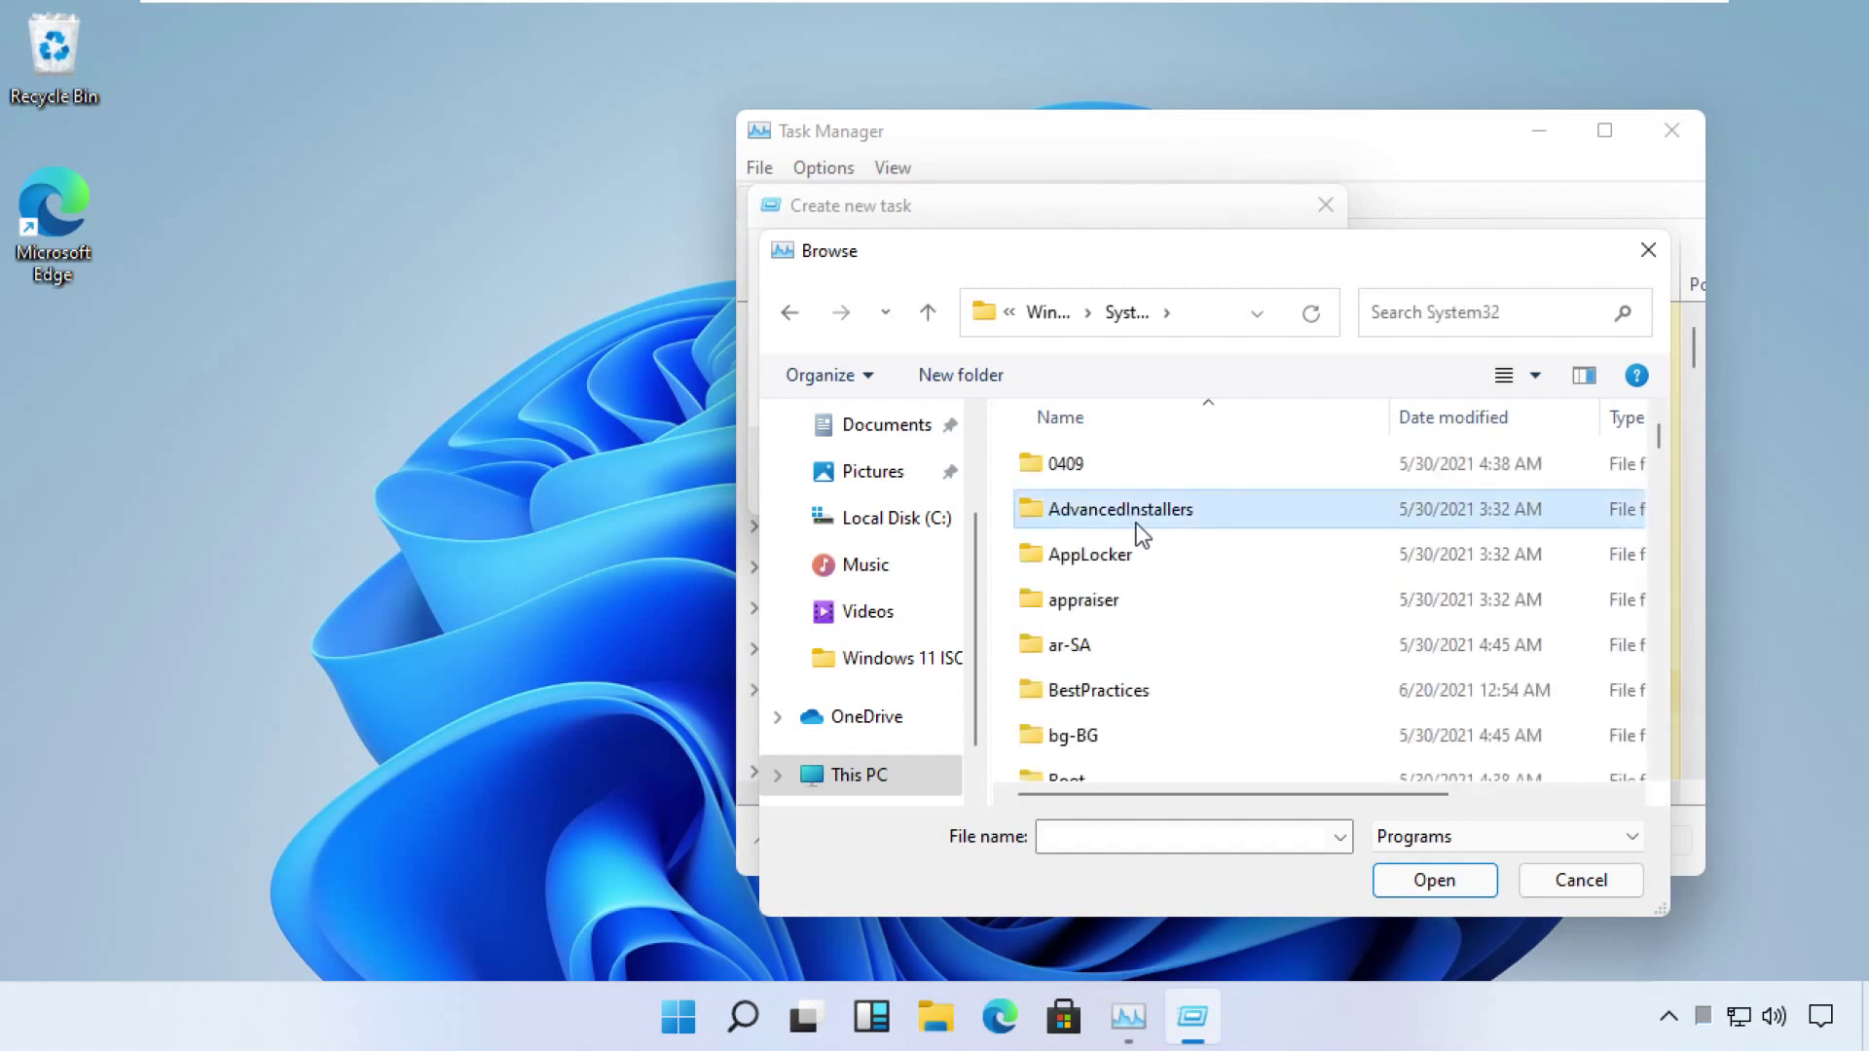
text(ppr)
text(cmd)
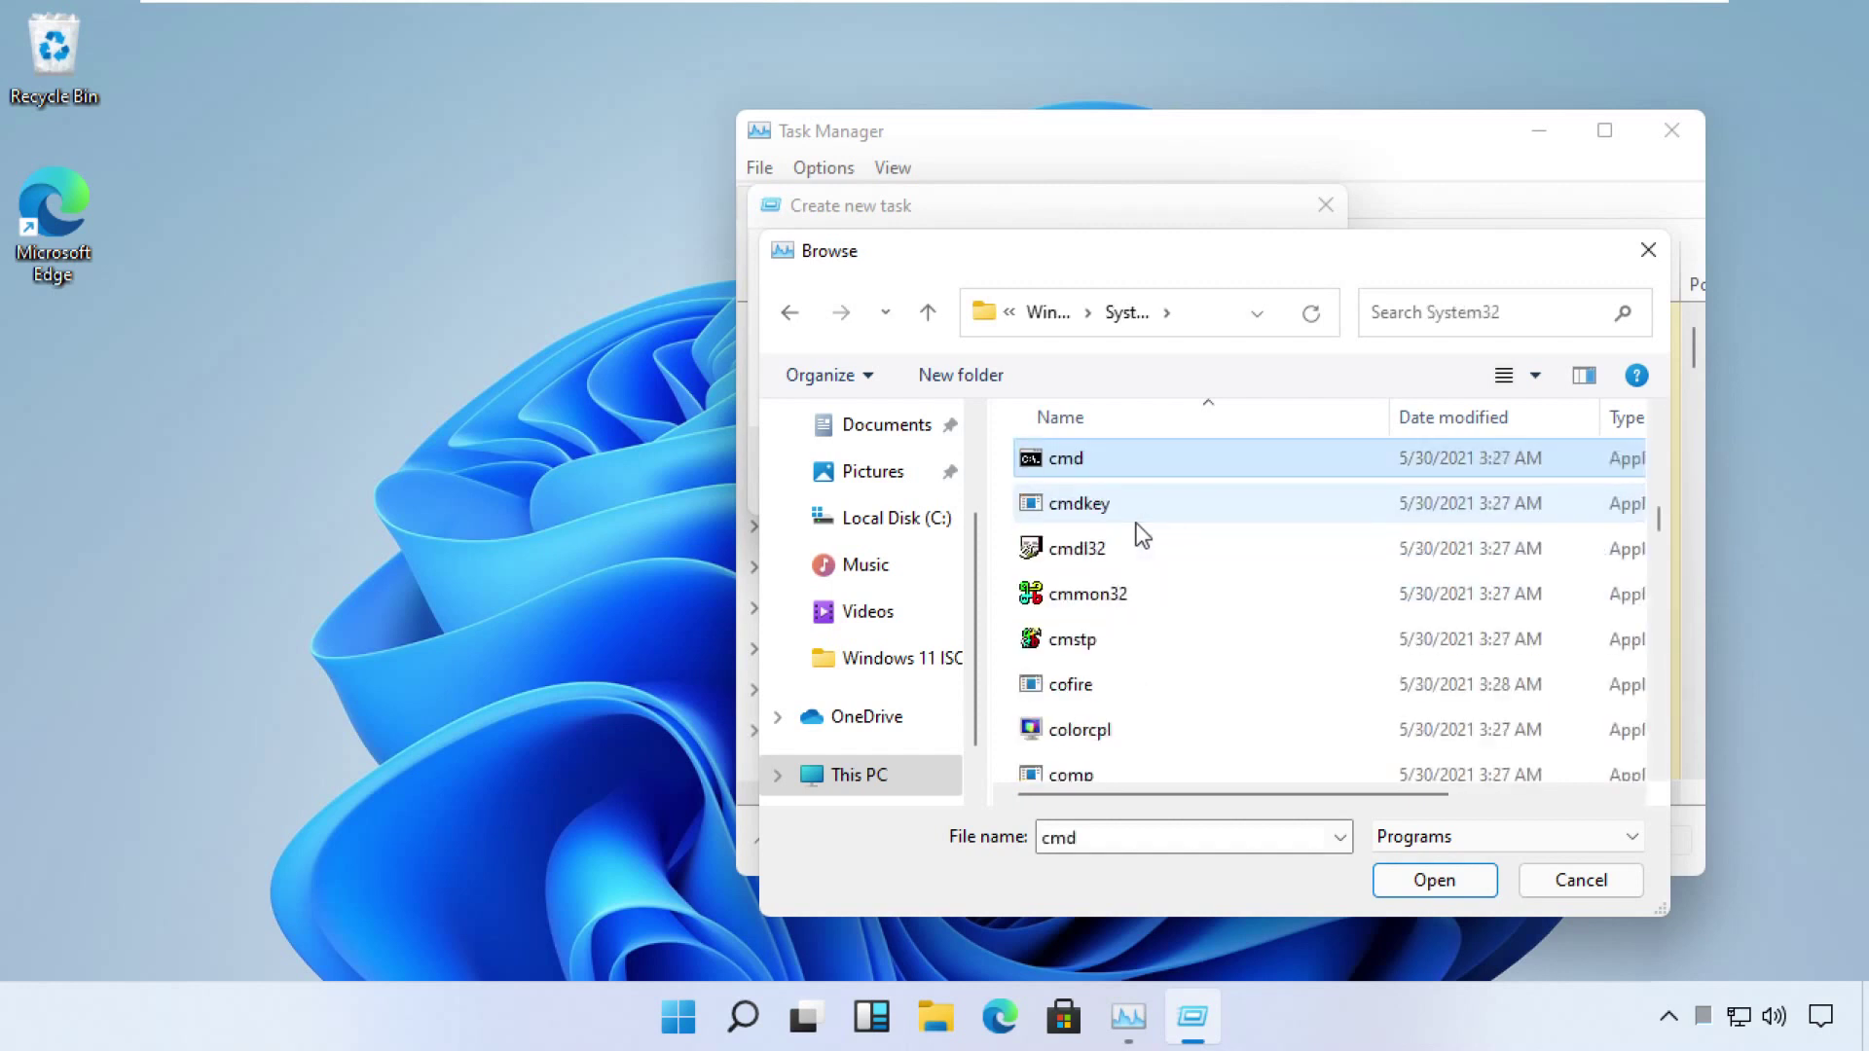
click(1210, 465)
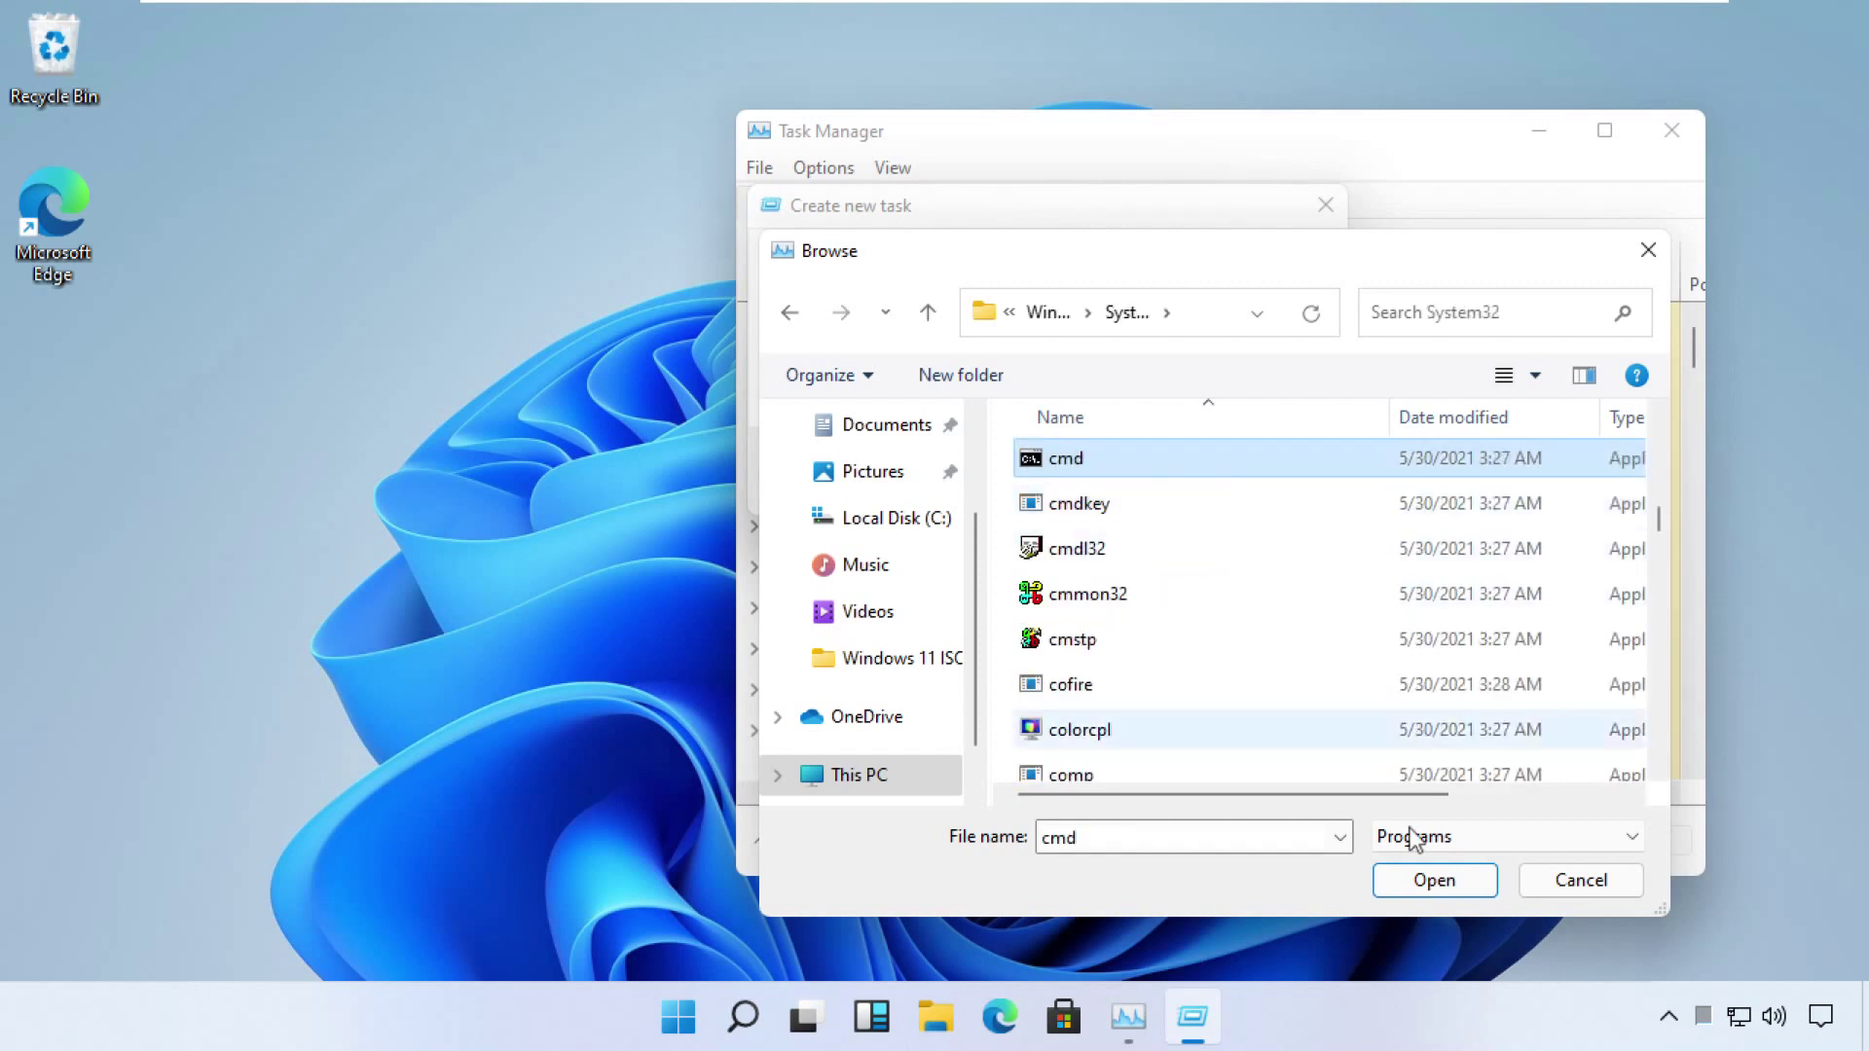
click(1425, 883)
click(1423, 884)
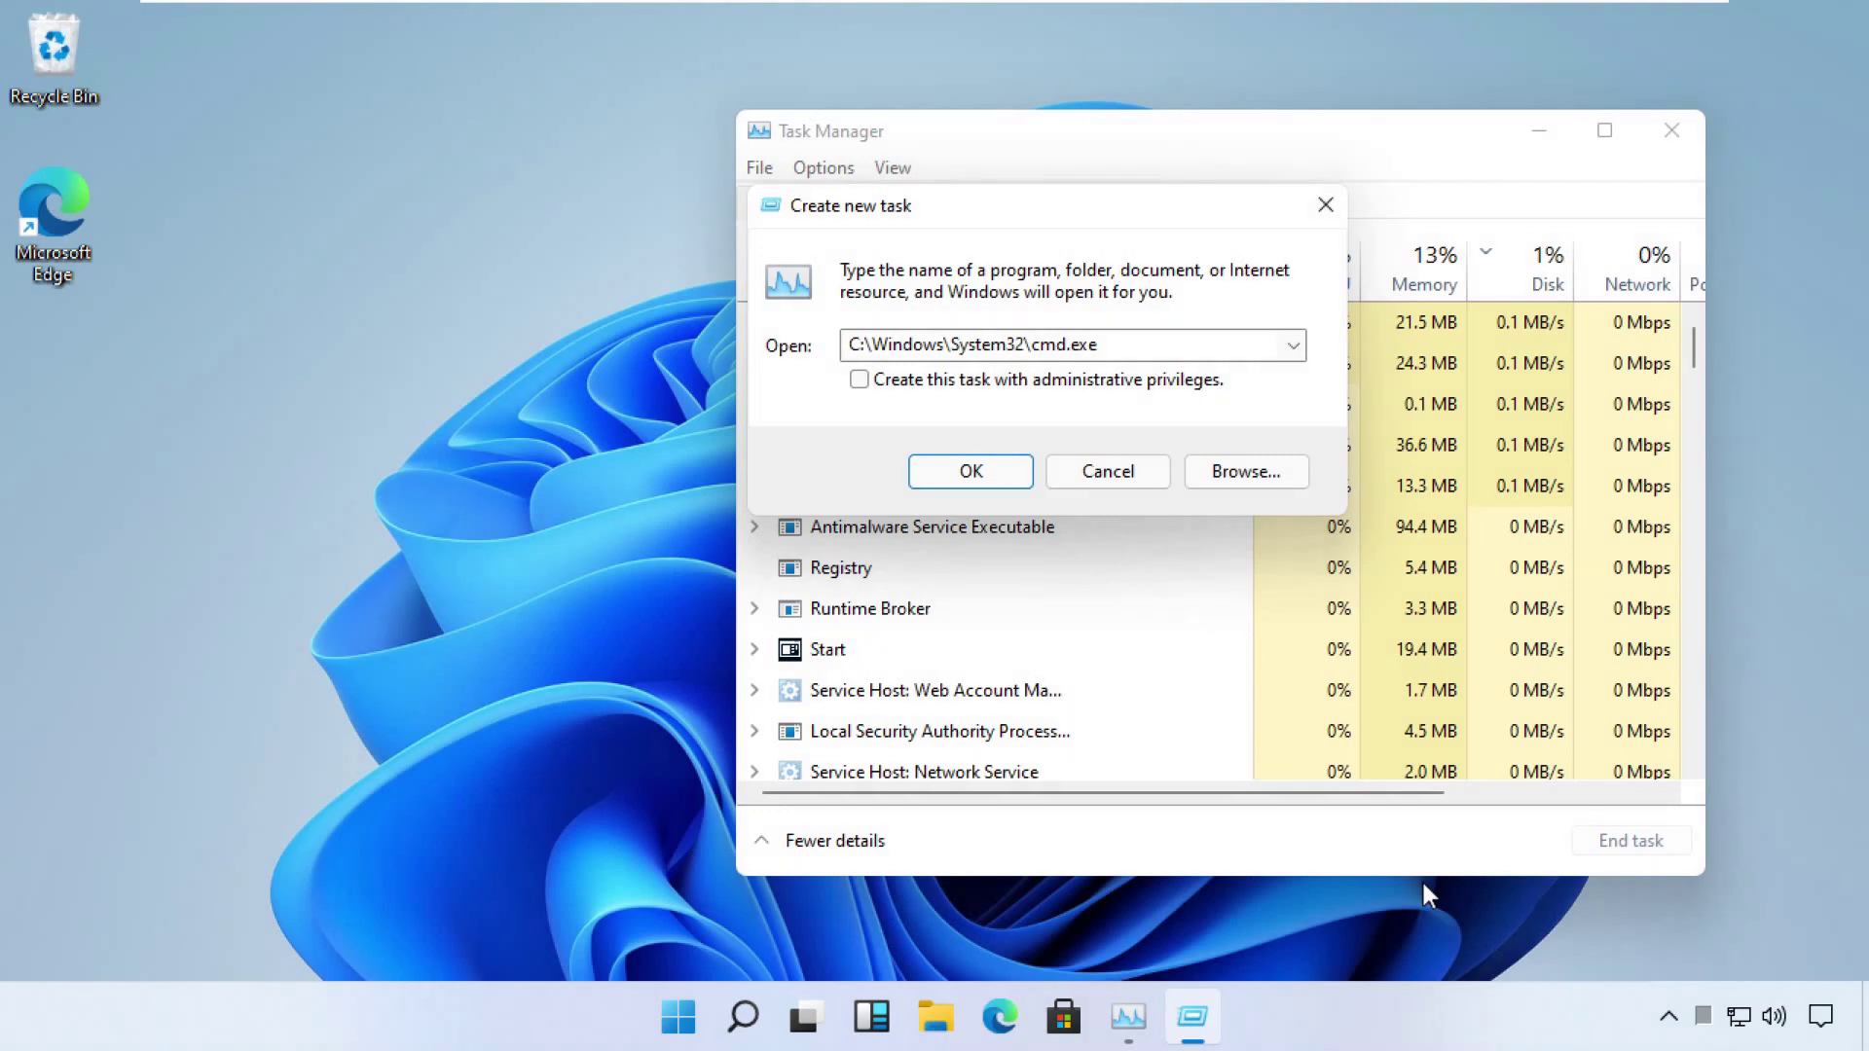
Run cmd.exe with administrative privileges and reposition the Administrator prompt window
click(858, 379)
click(933, 470)
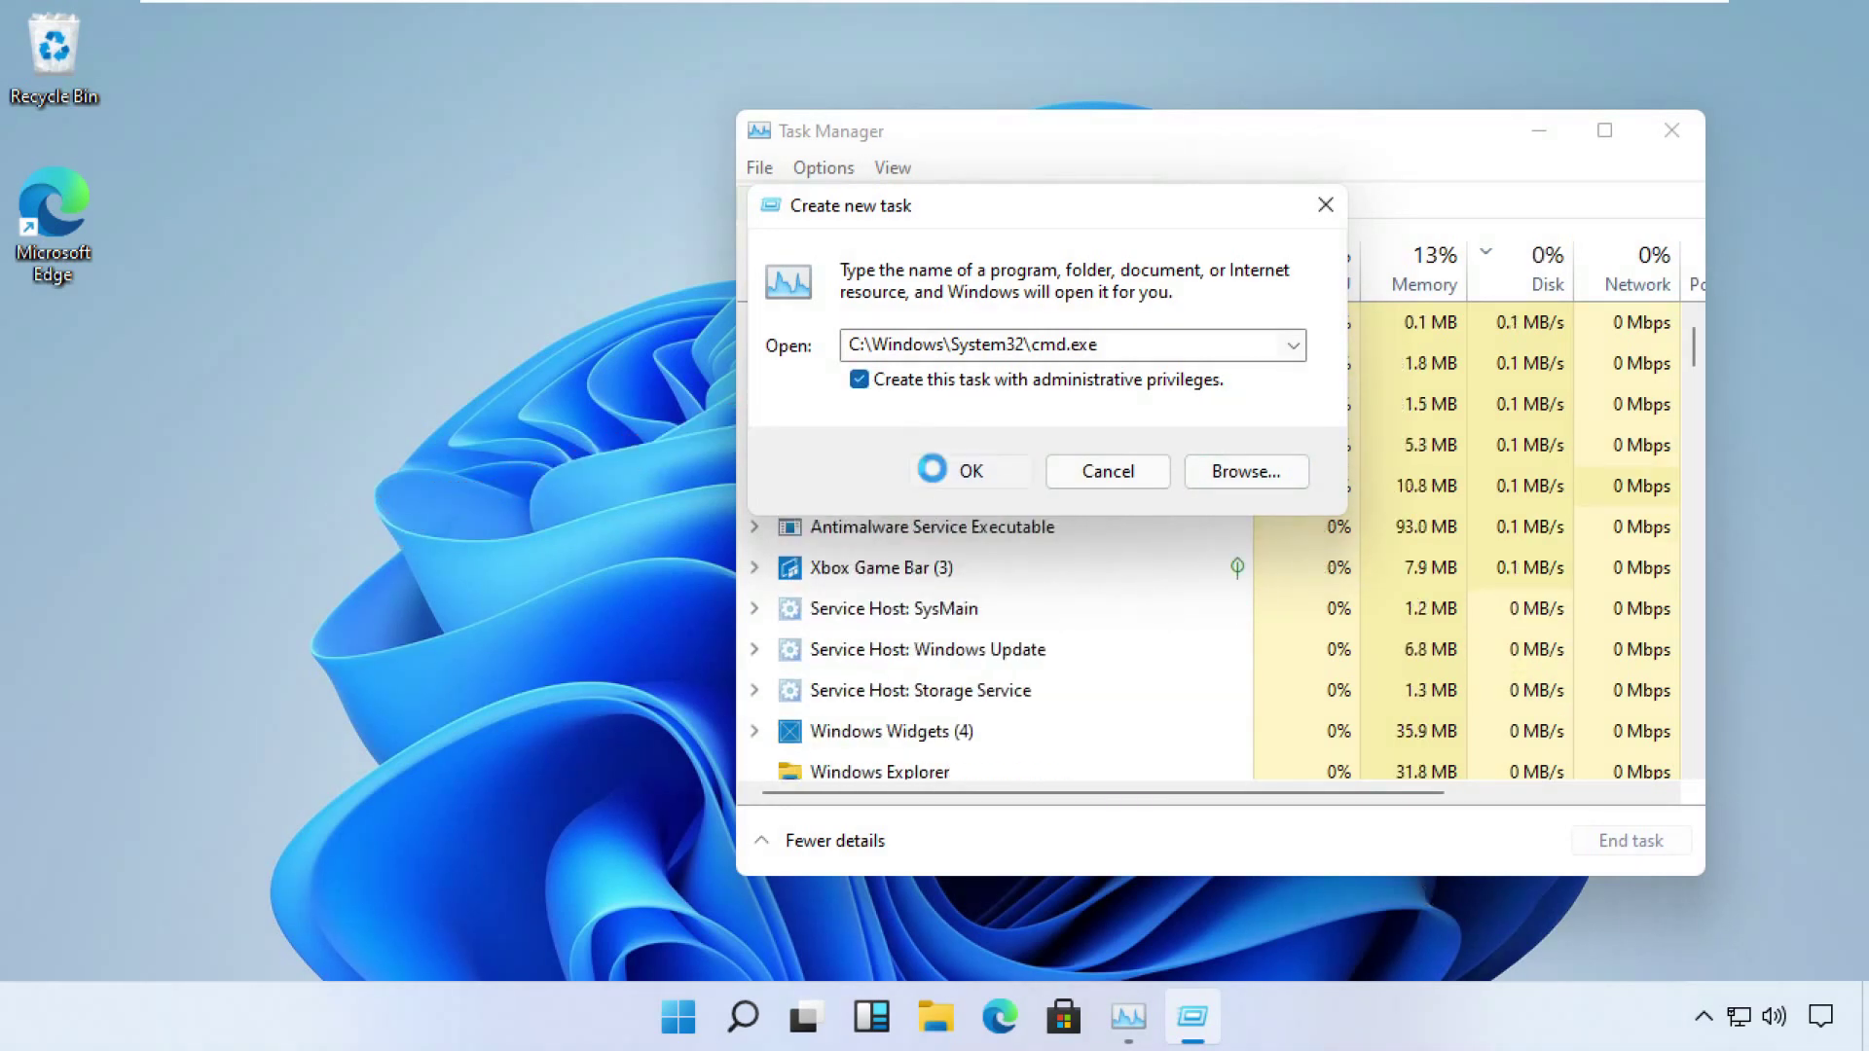
mouse_move(716, 93)
mouse_down()
mouse_move(966, 197)
mouse_move(943, 185)
mouse_up()
text(gpupdate)
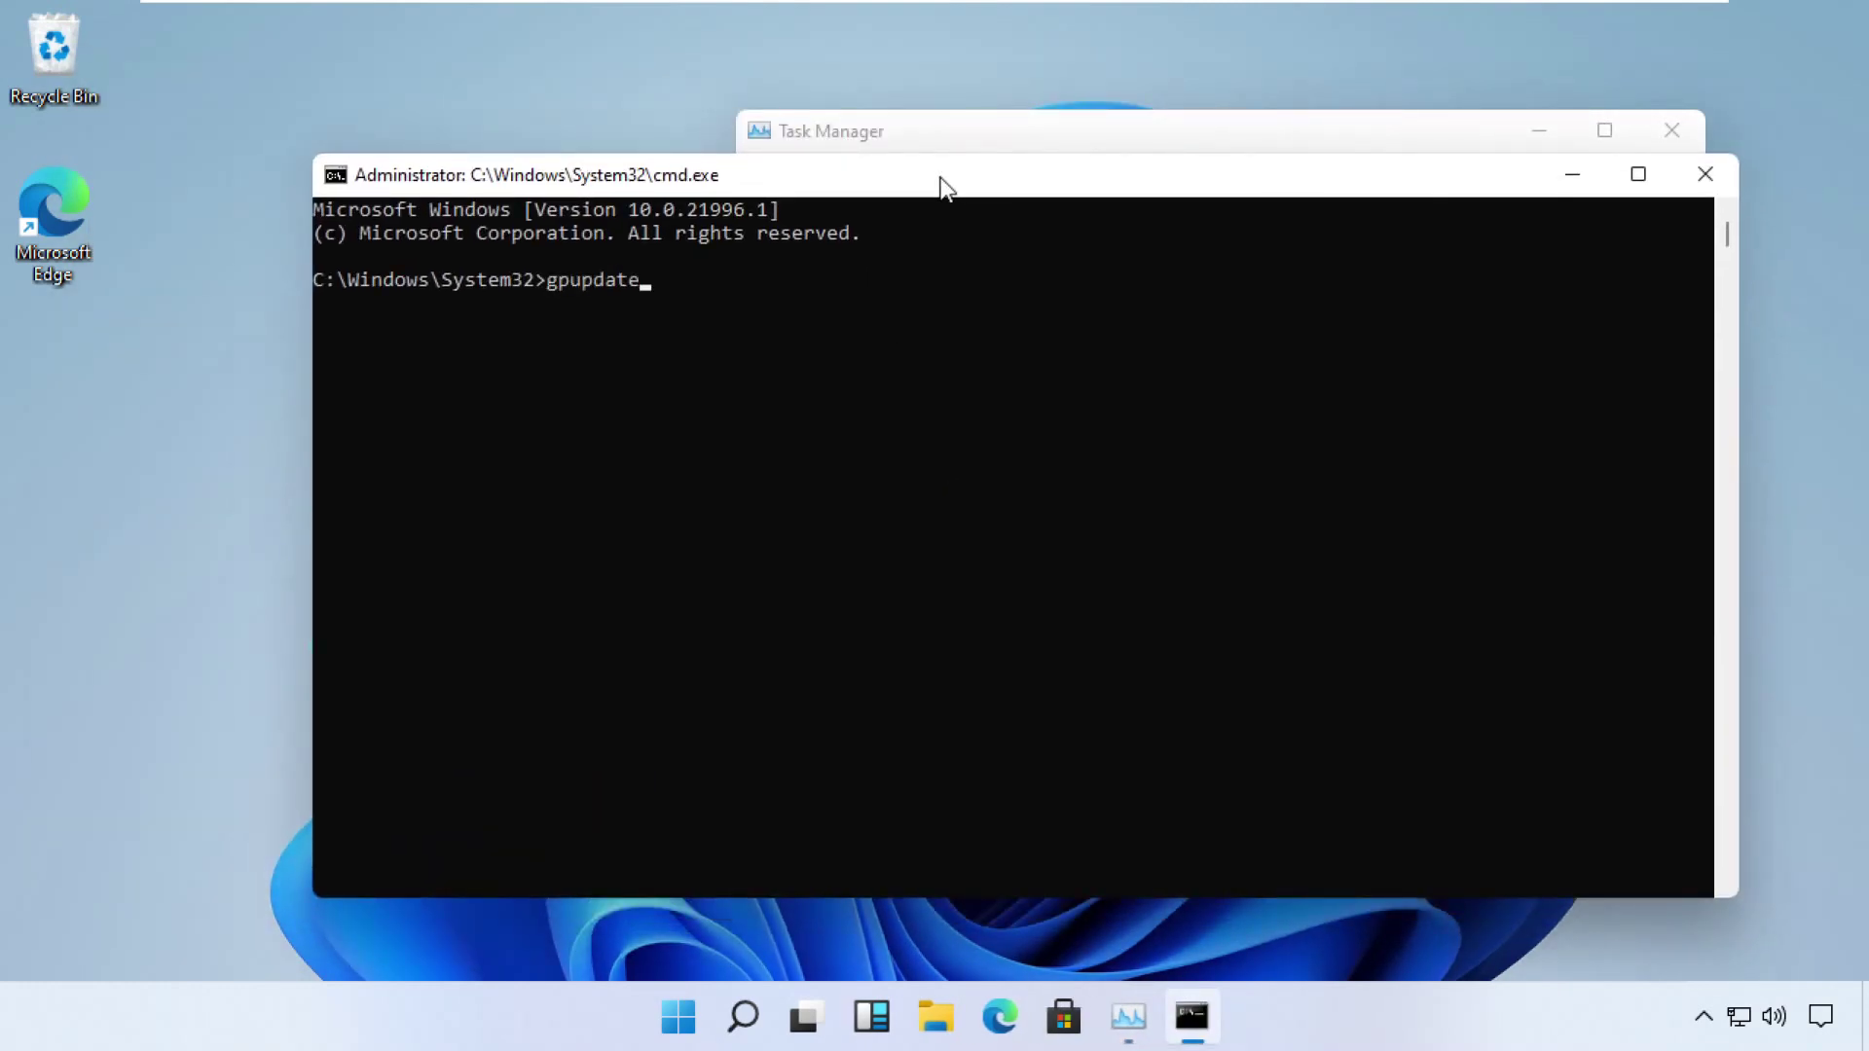
Run gpupdate, cls and chkdsk in the Administrator Command Prompt
key(Return)
text(cls)
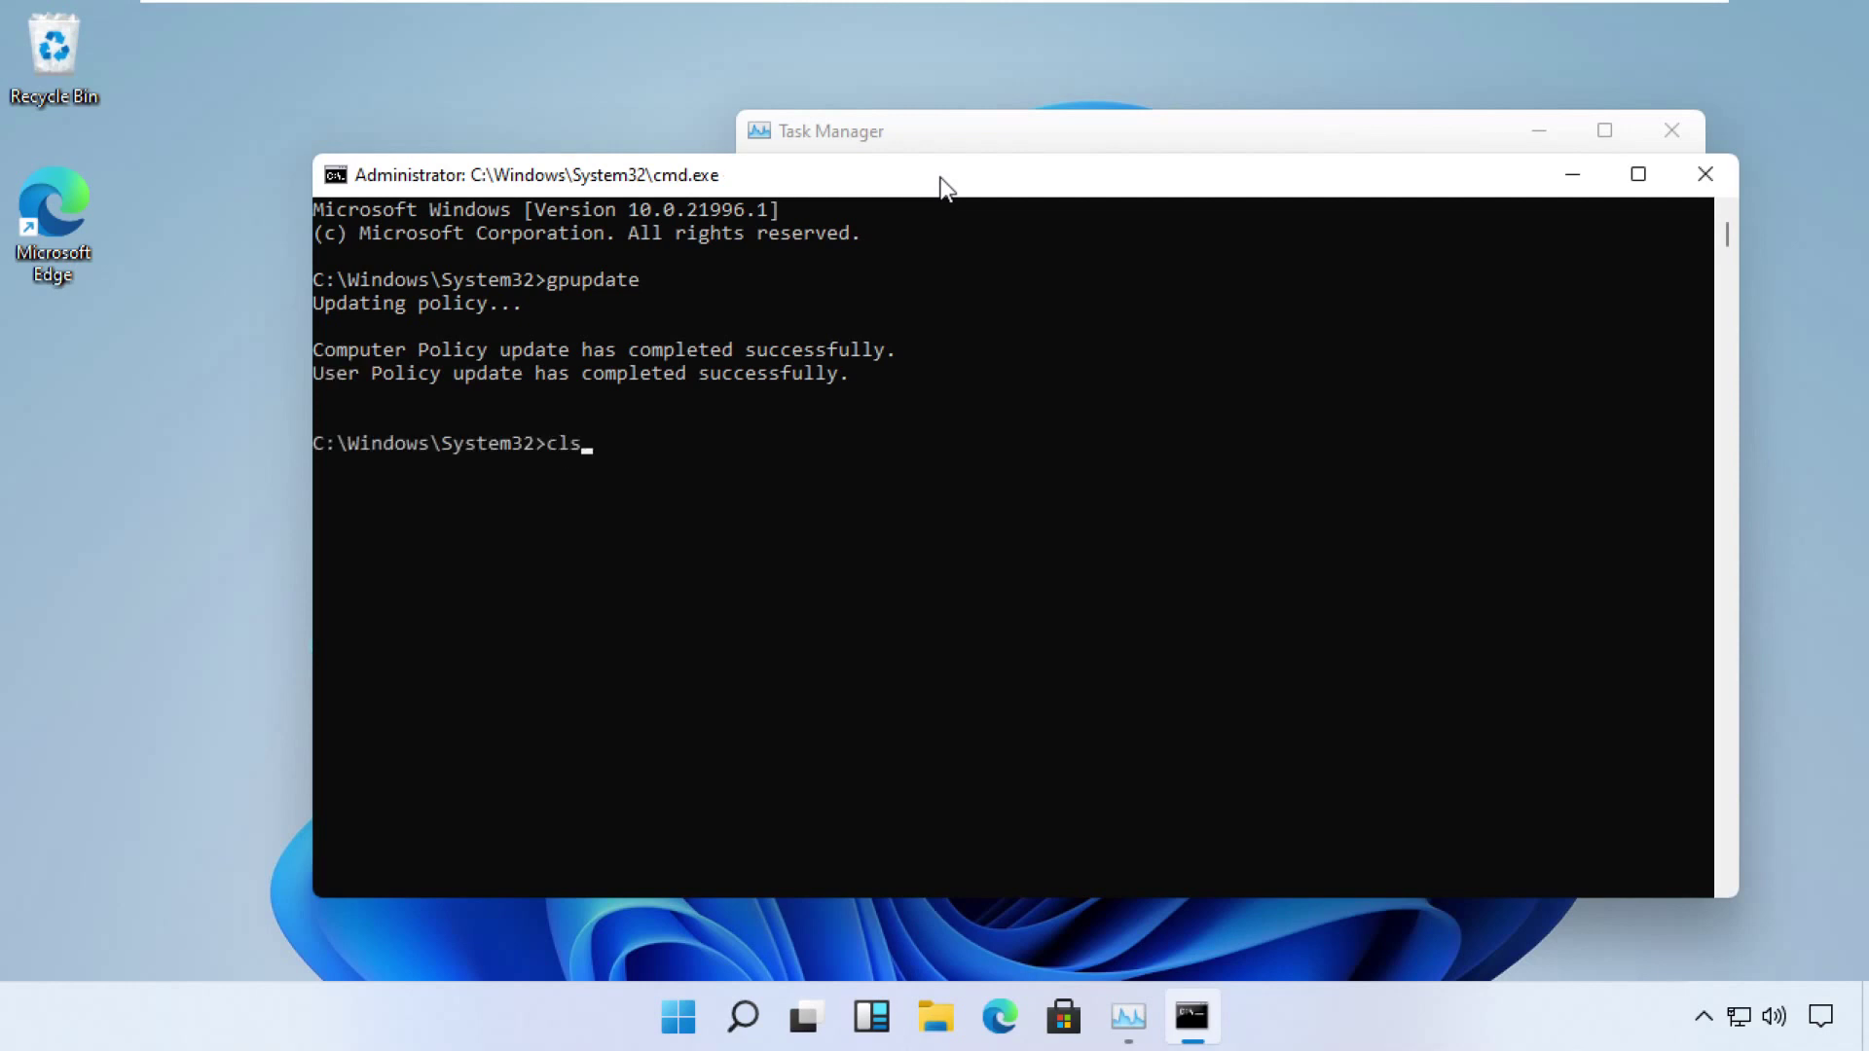
key(Return)
text(chkdsk c:)
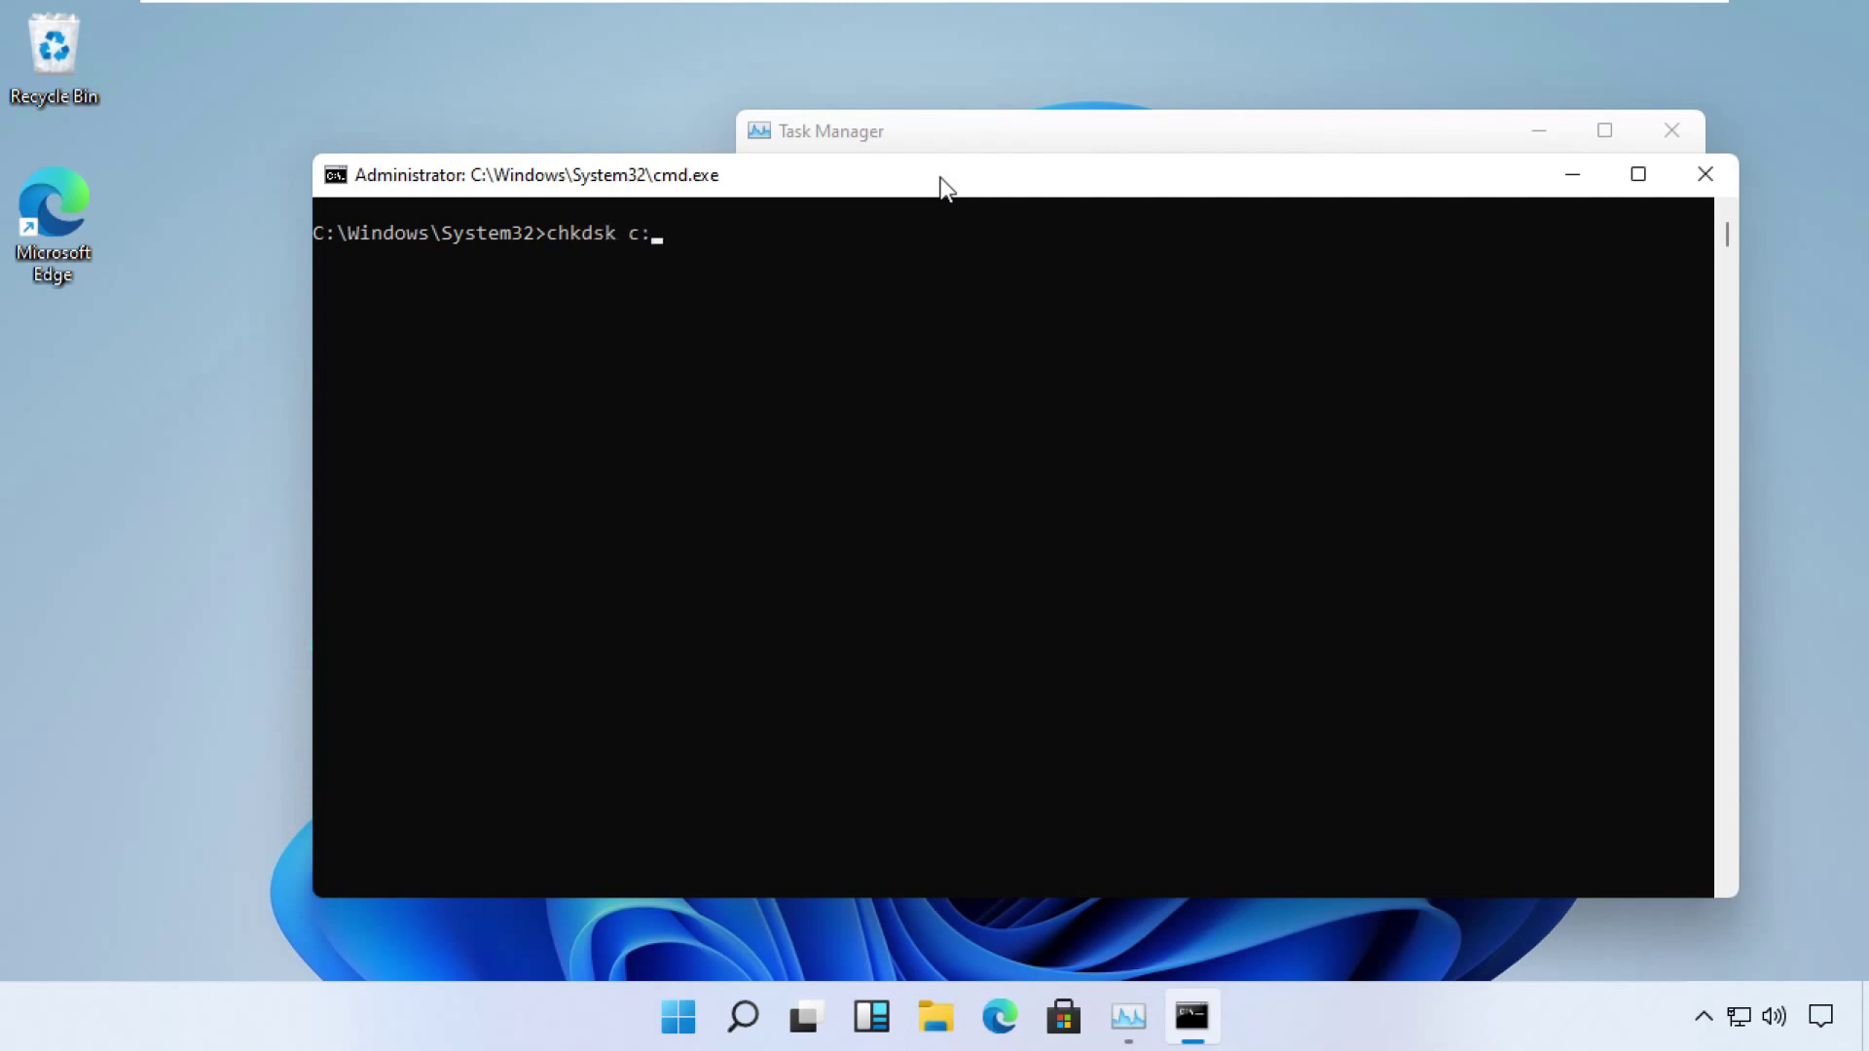
key(Return)
text(e)
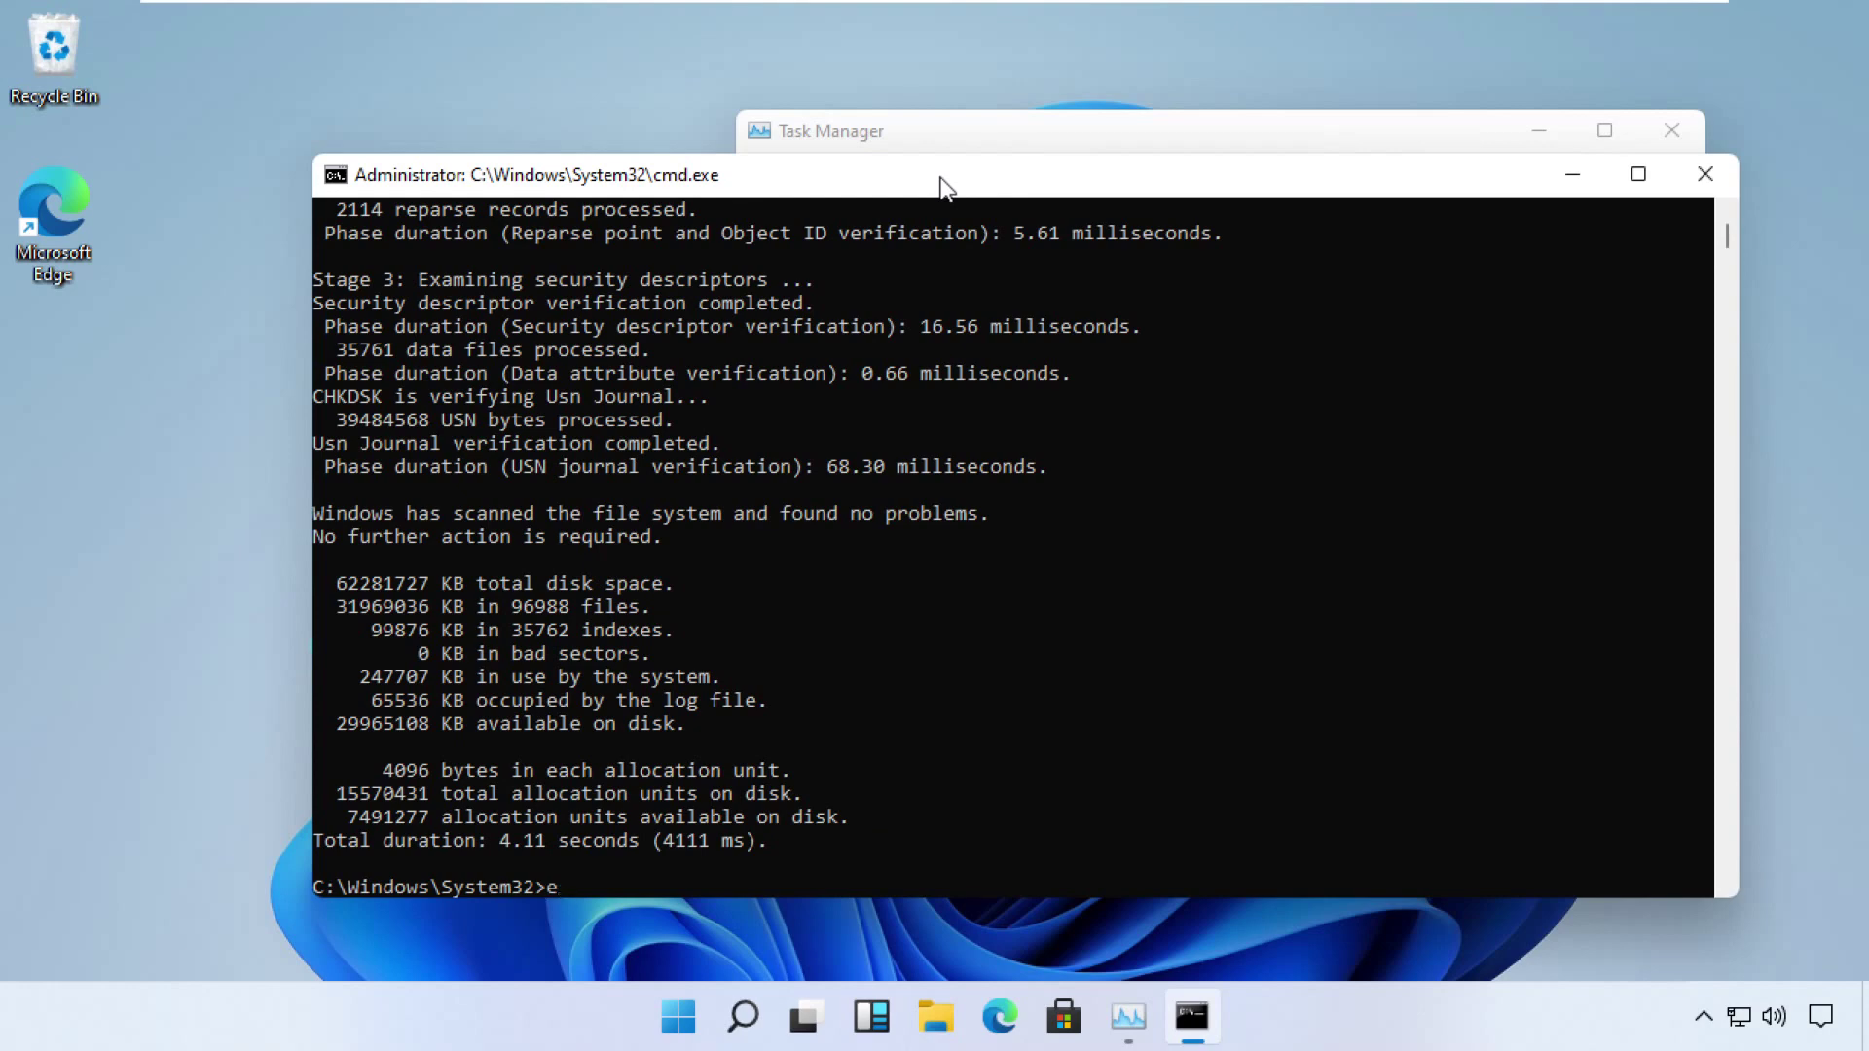
text(xit)
Exit the prompt, close Task Manager, and start regedit from Run, approving UAC
key(Return)
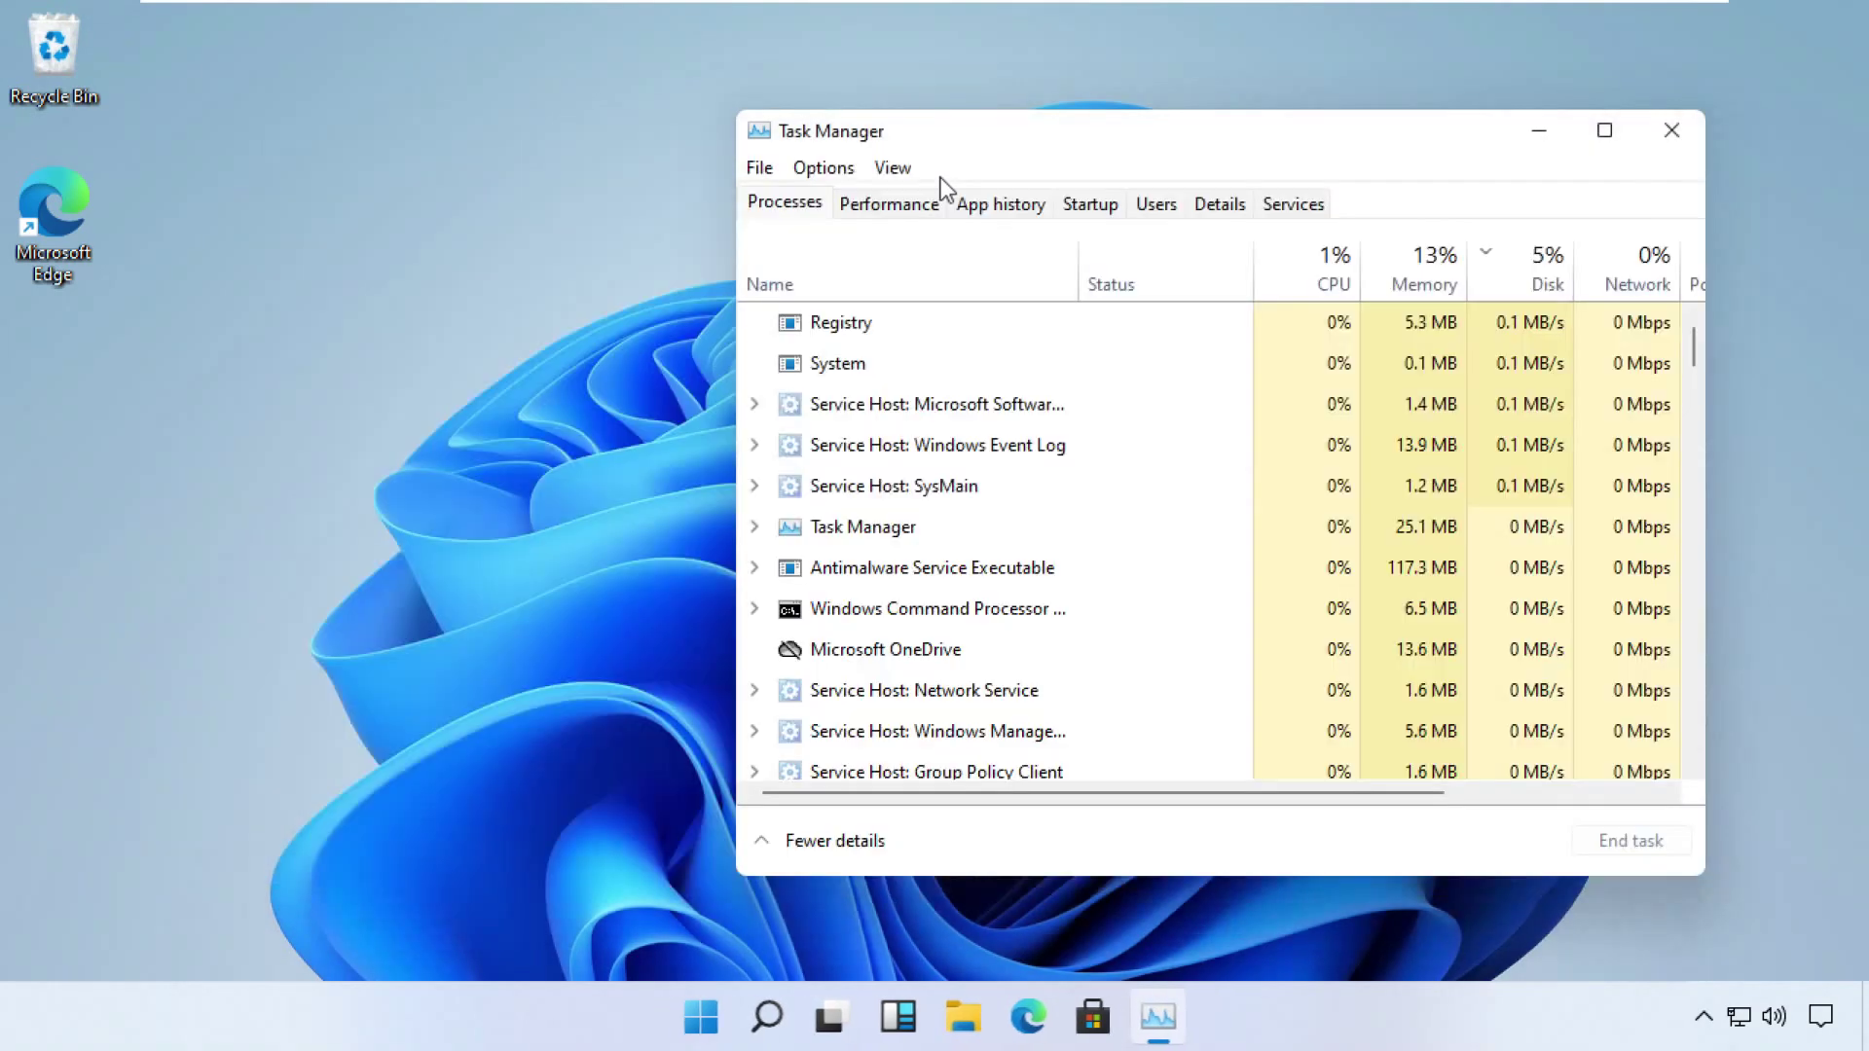
click(1659, 139)
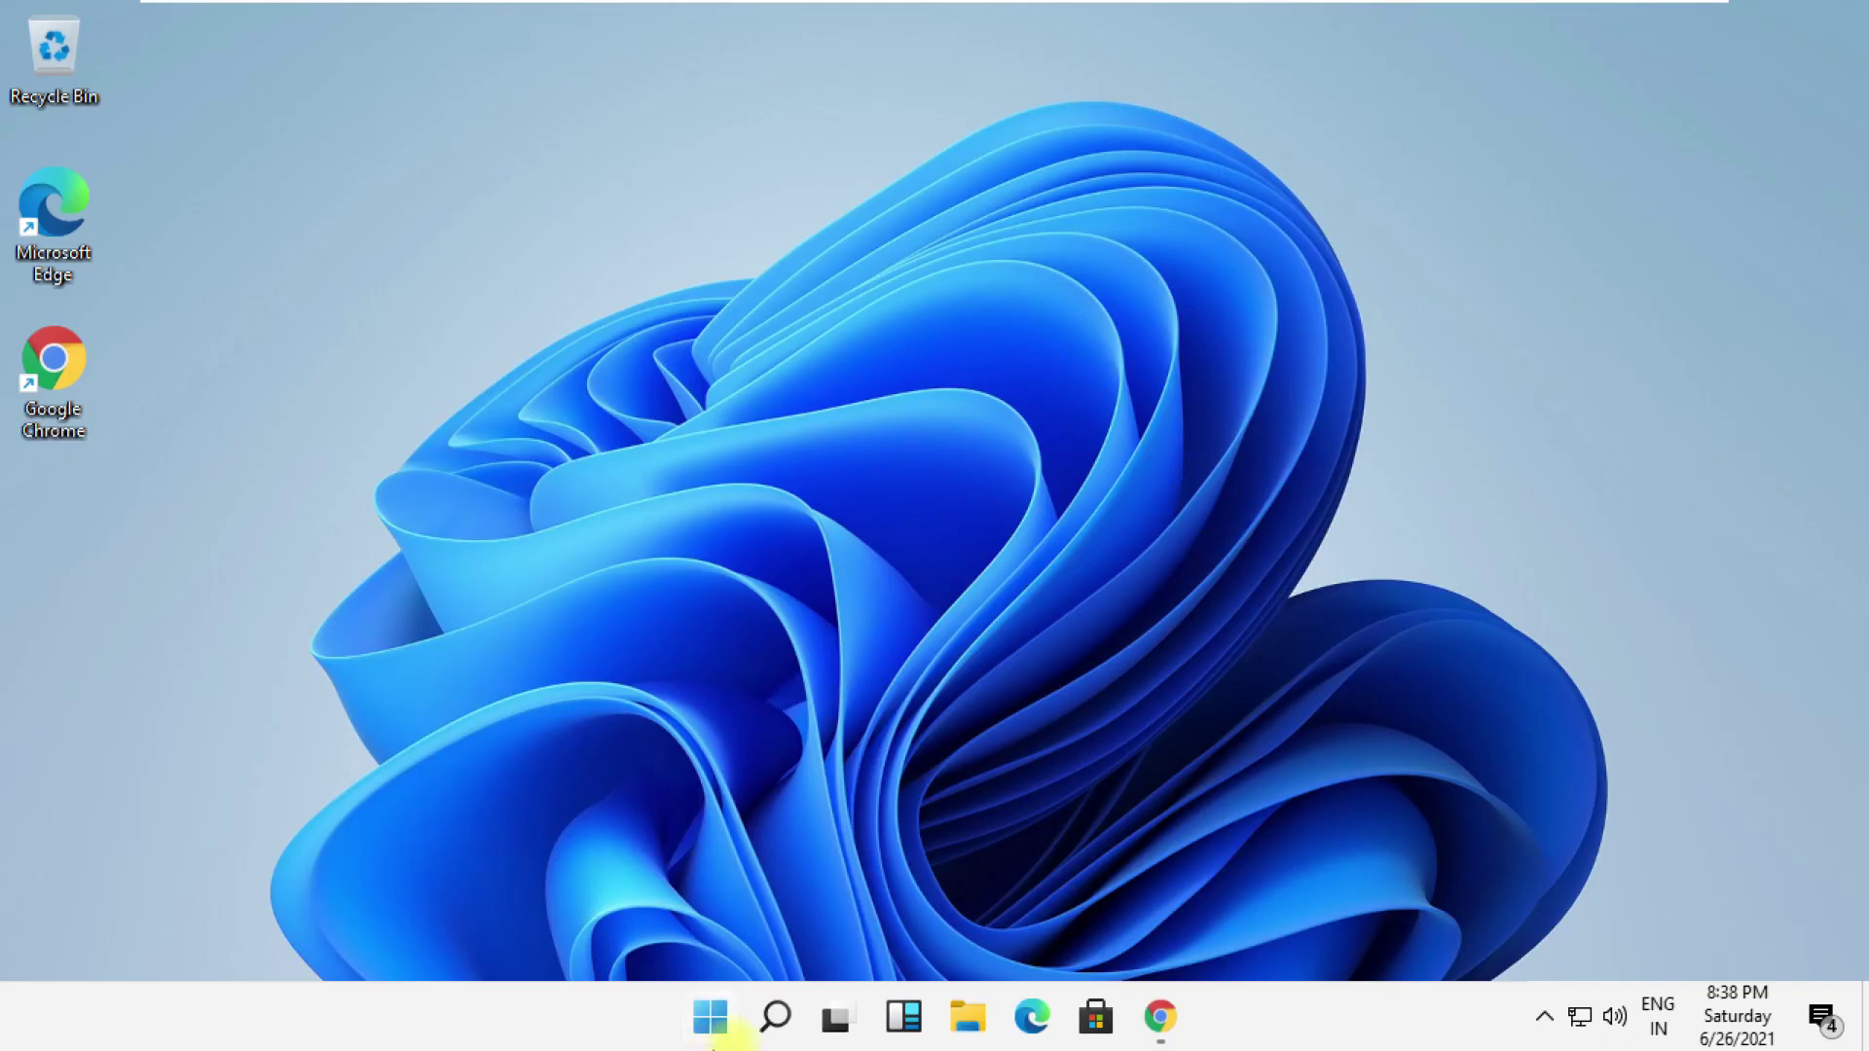
click(776, 1017)
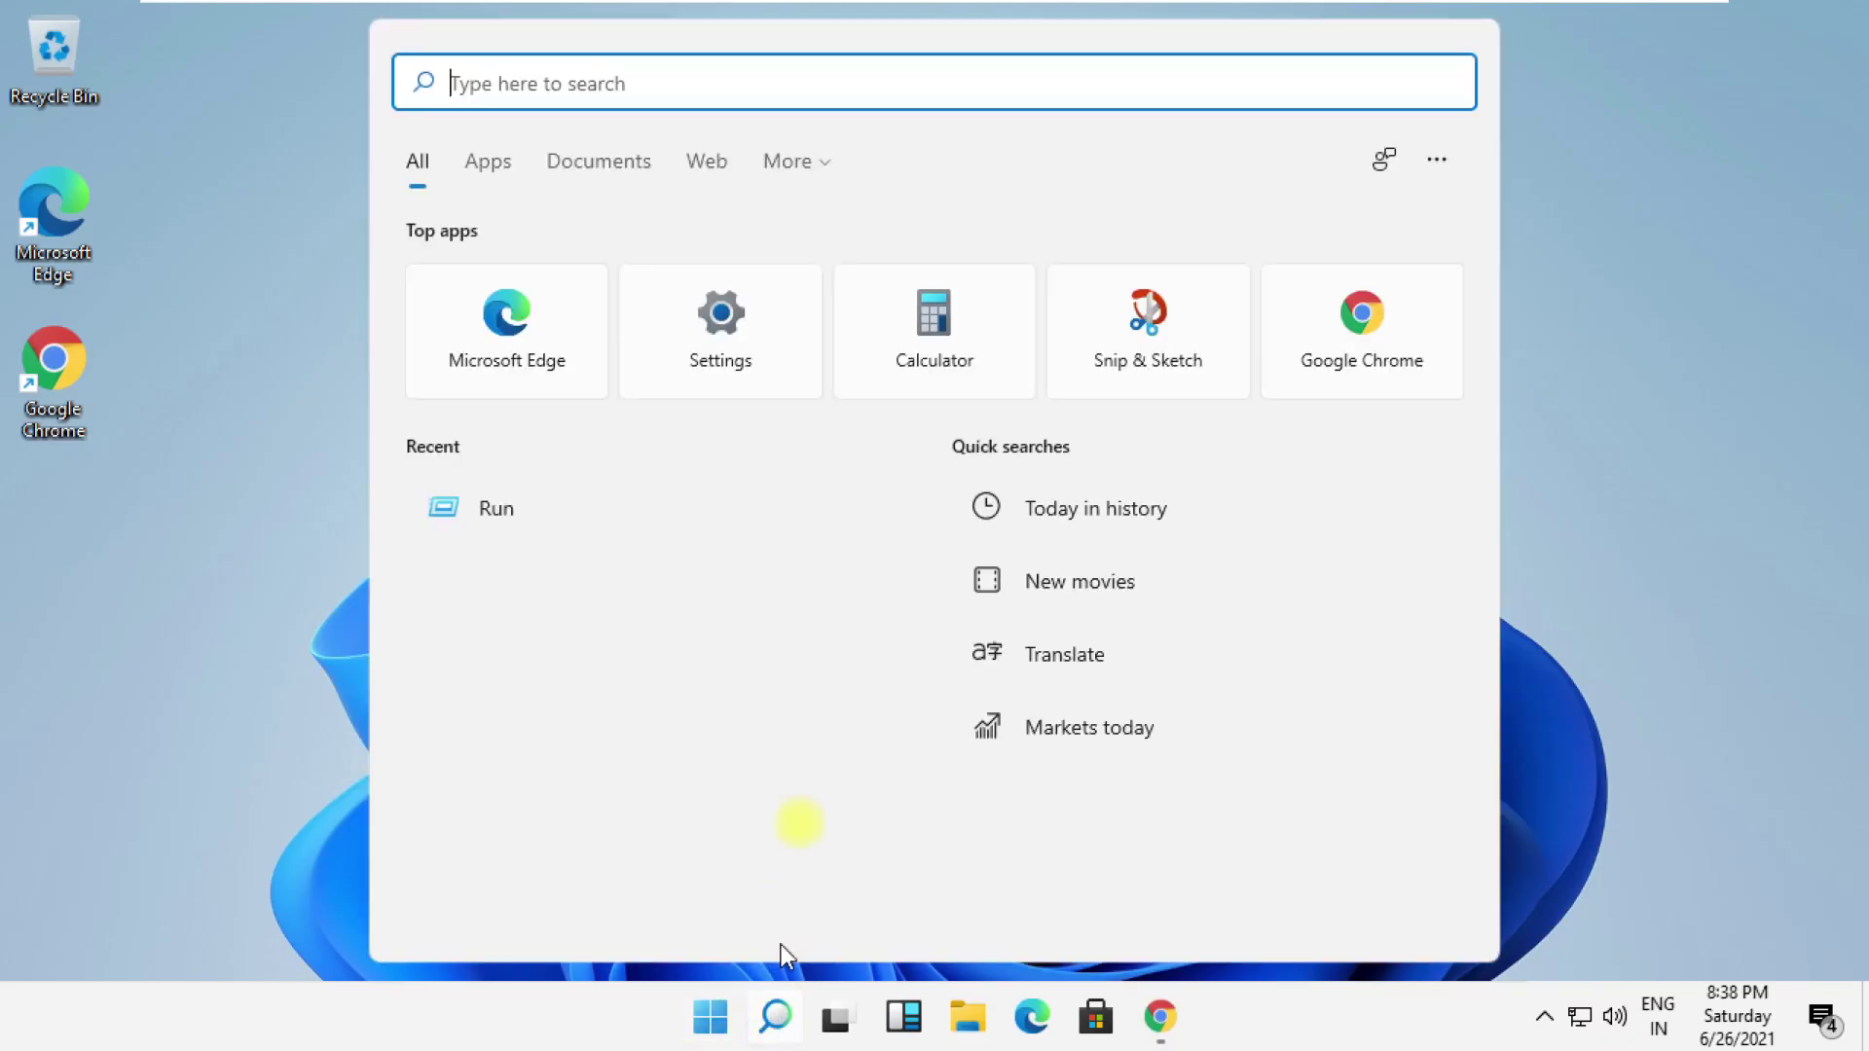
text(run)
click(998, 515)
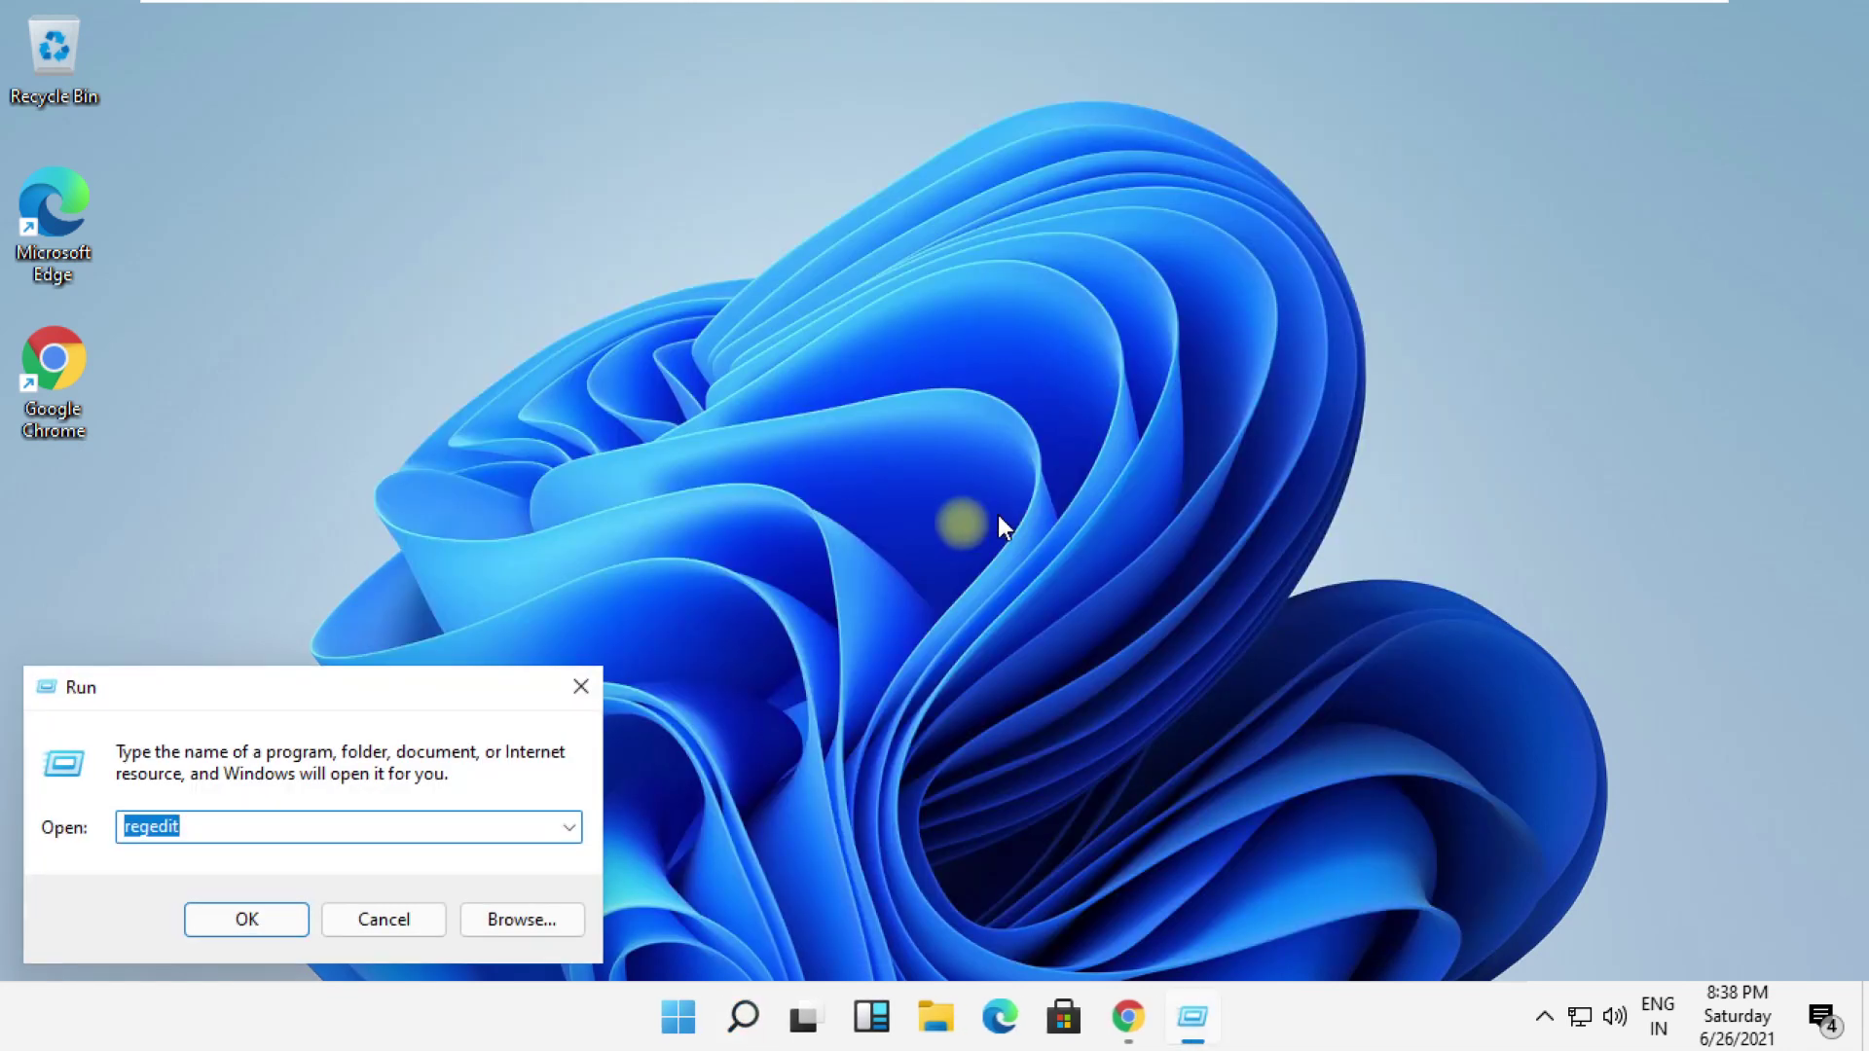
click(174, 835)
click(247, 919)
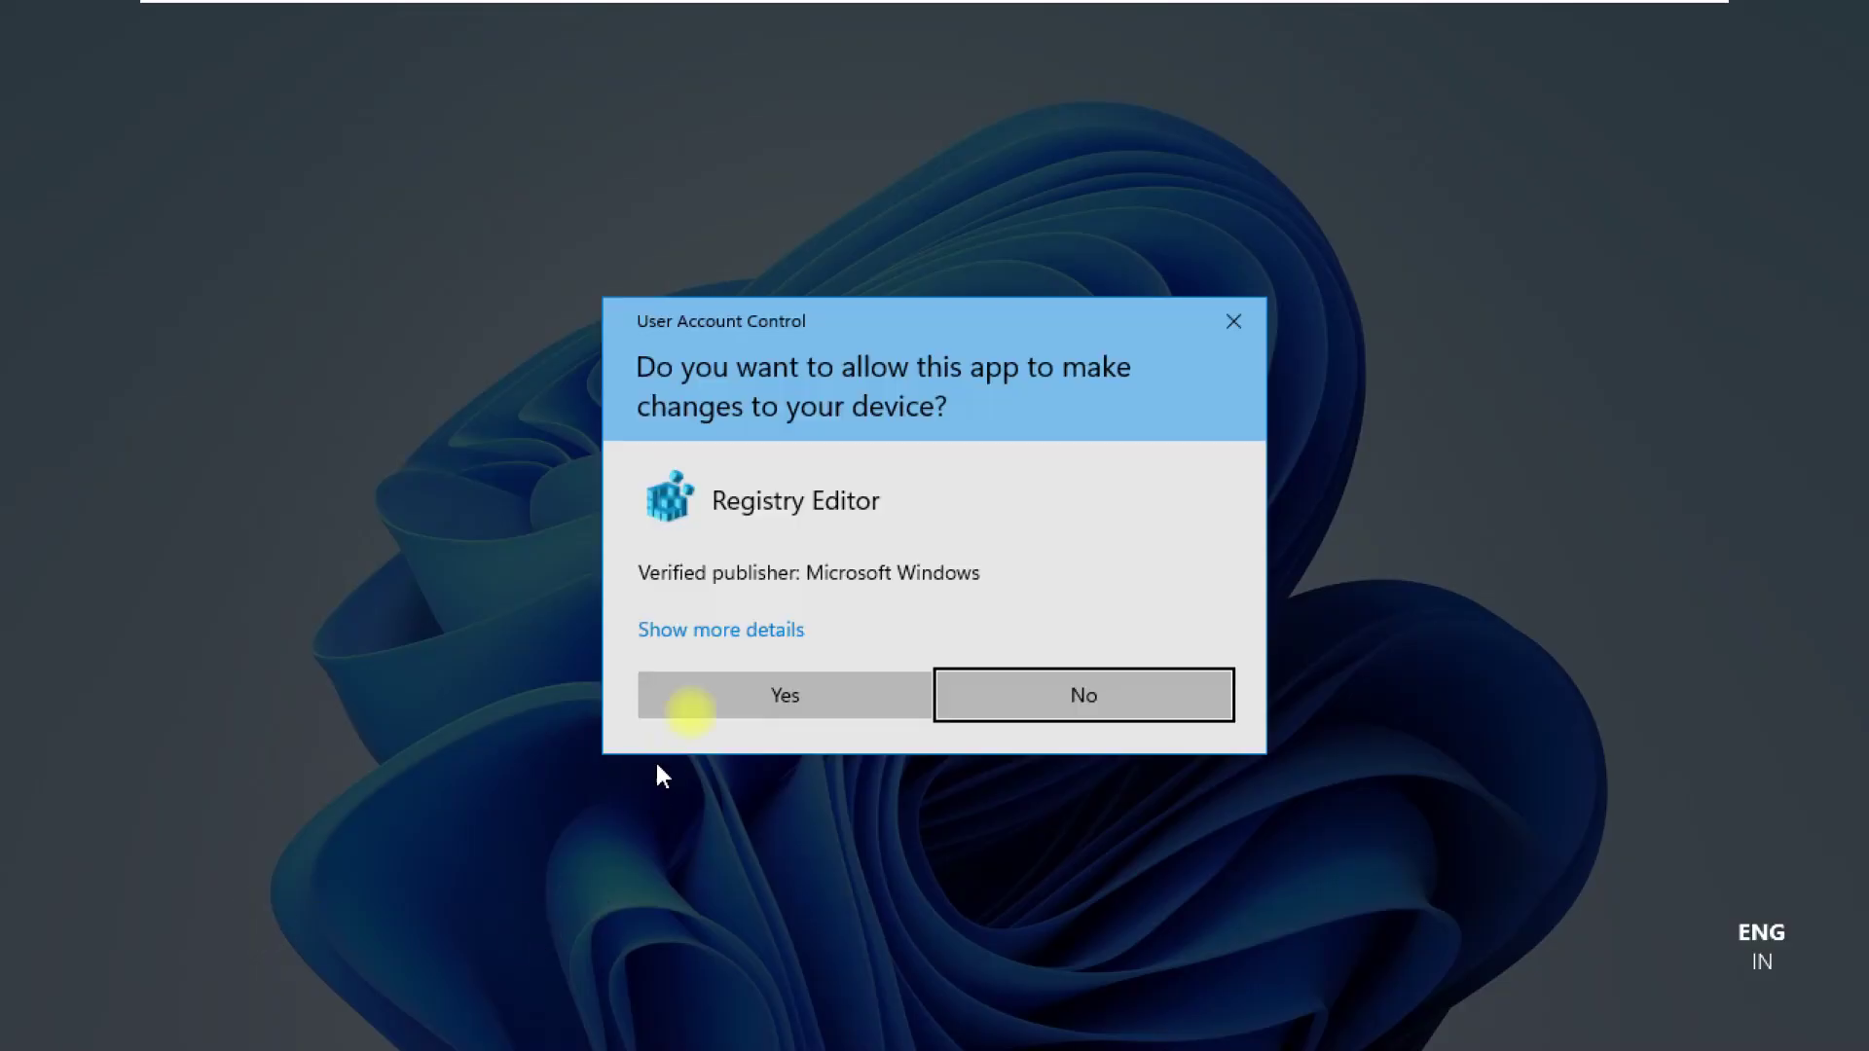
click(768, 687)
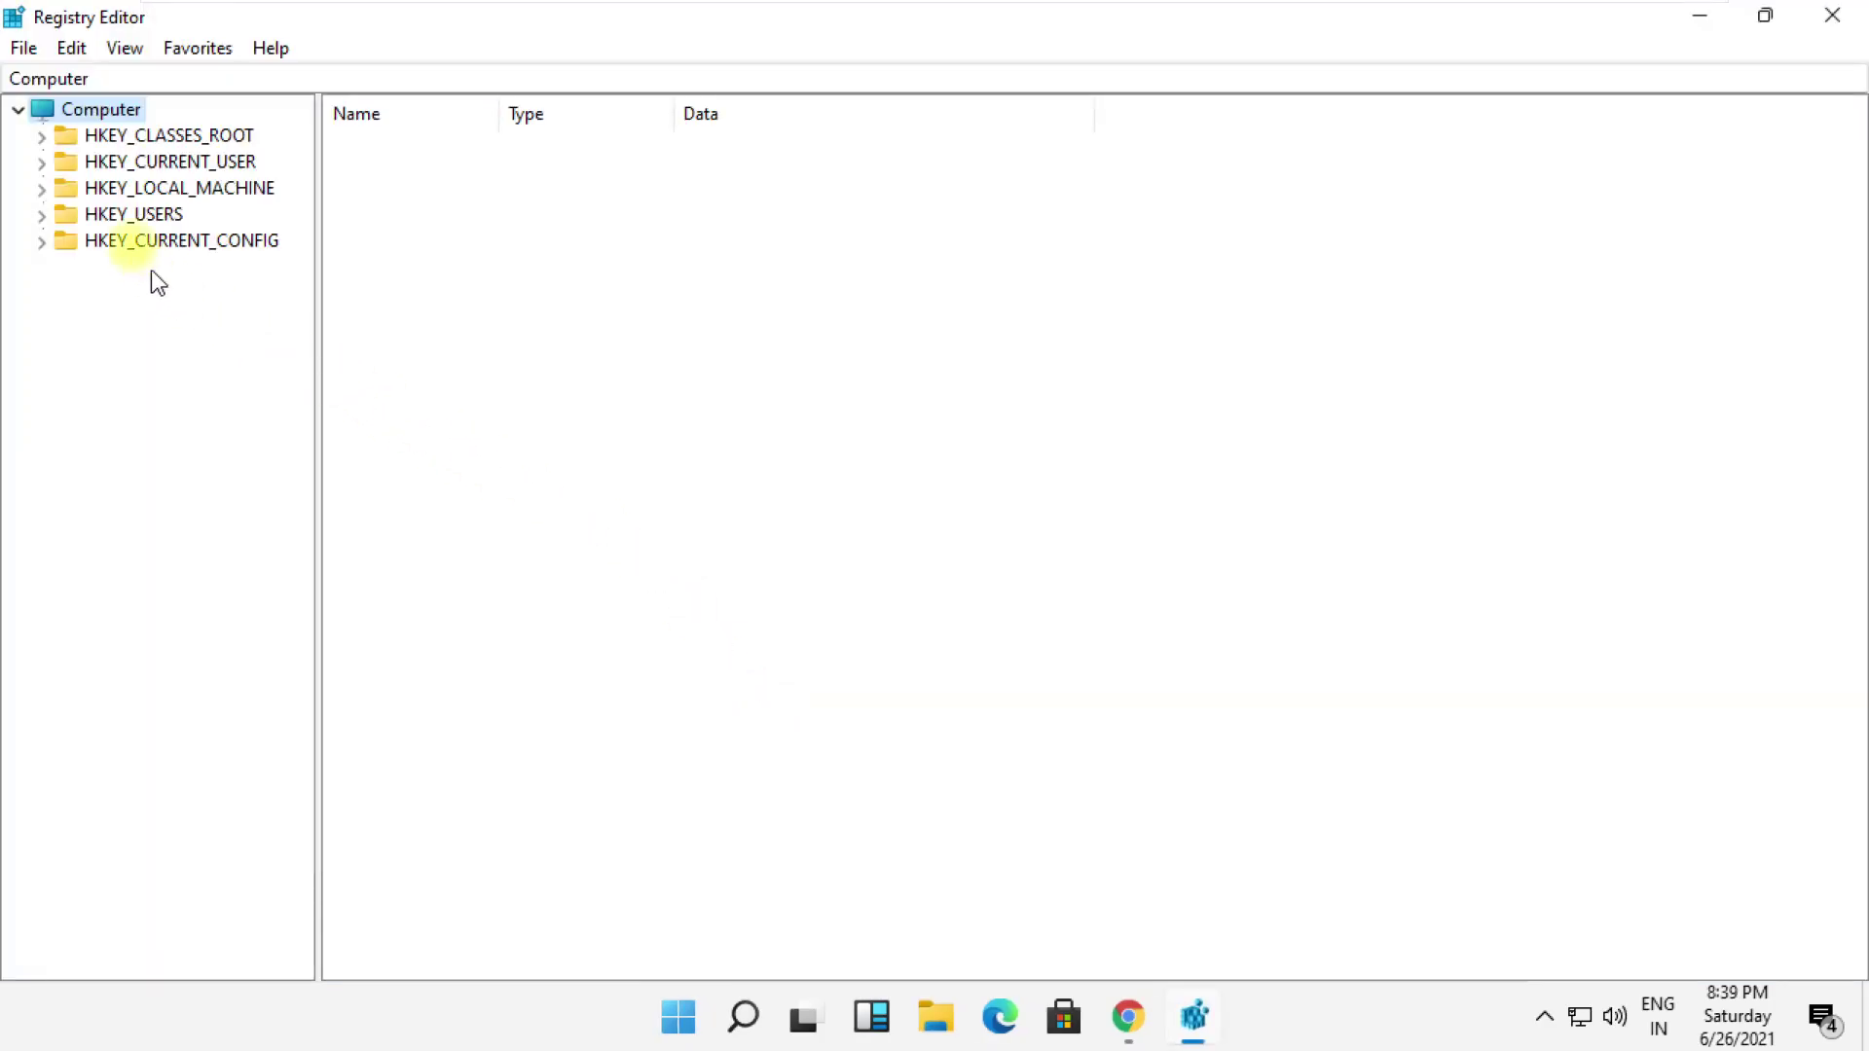
Expand the registry tree to HKEY_LOCAL_MACHINE\SOFTWARE\Microsoft\Windows\Dwm and select it
click(107, 197)
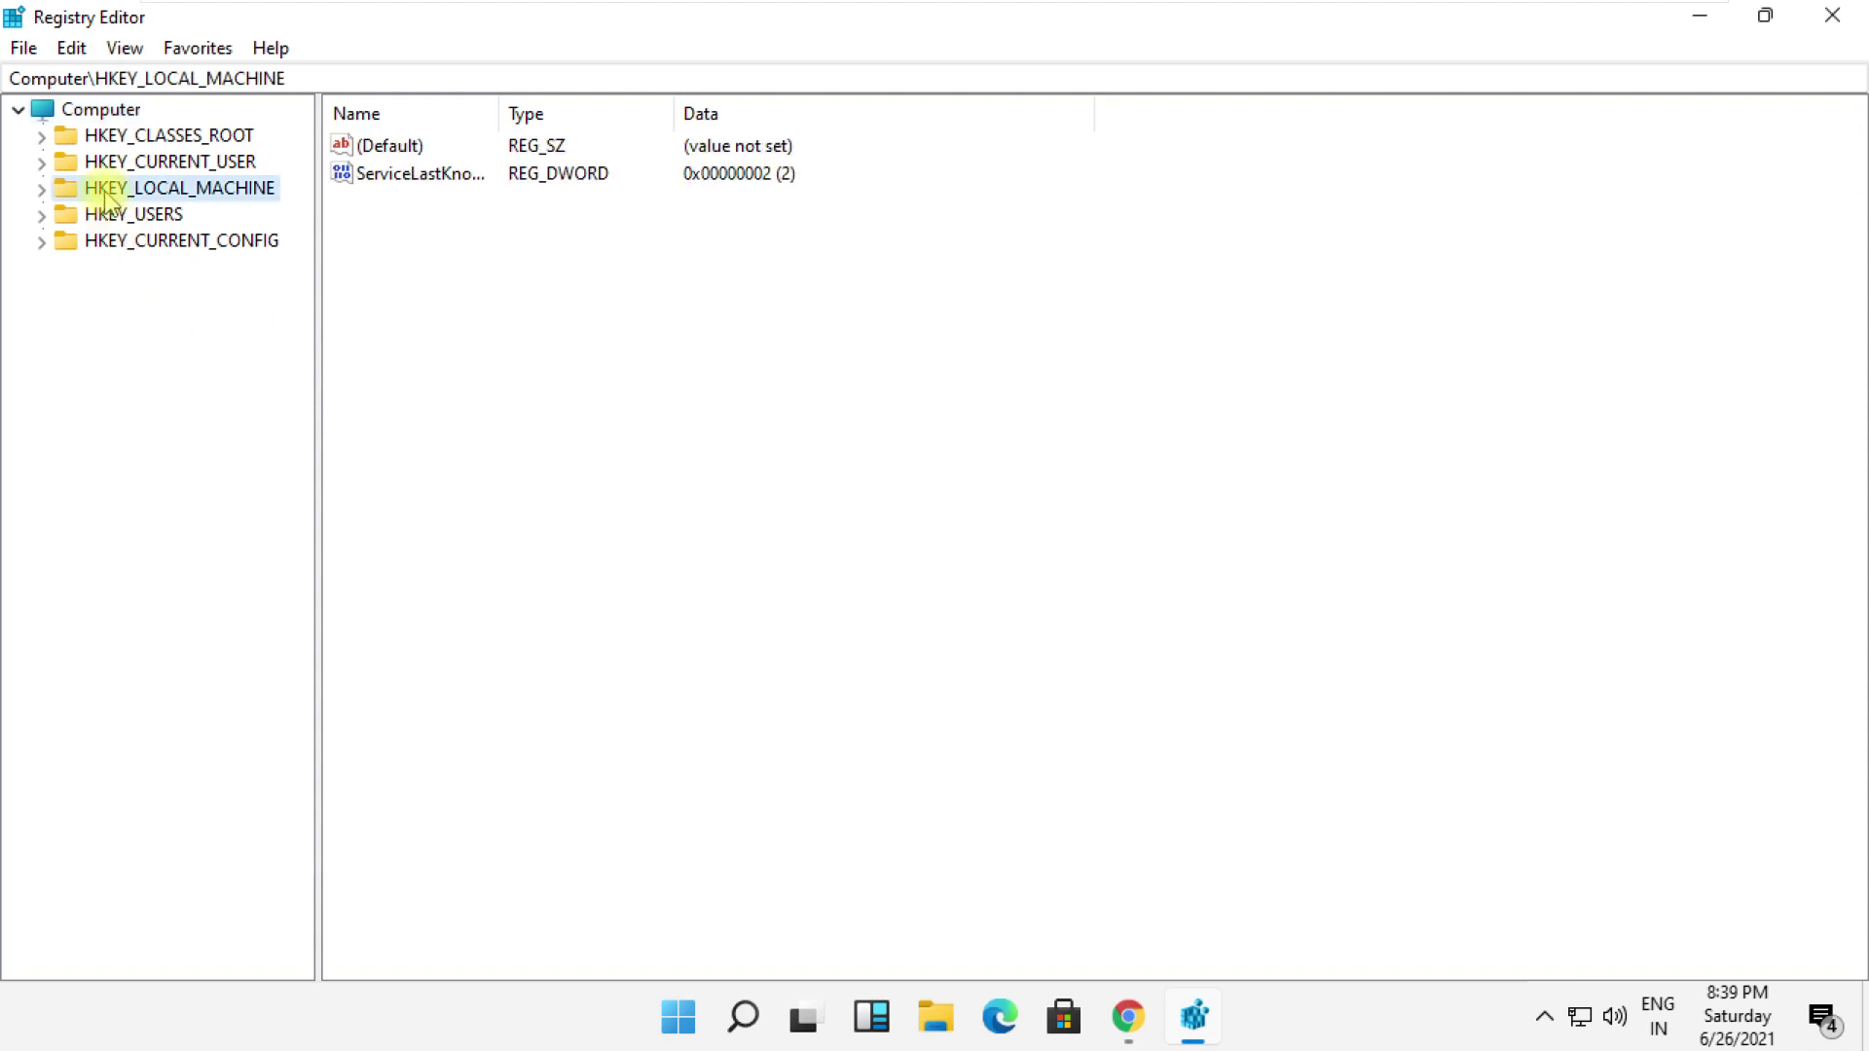
click(41, 187)
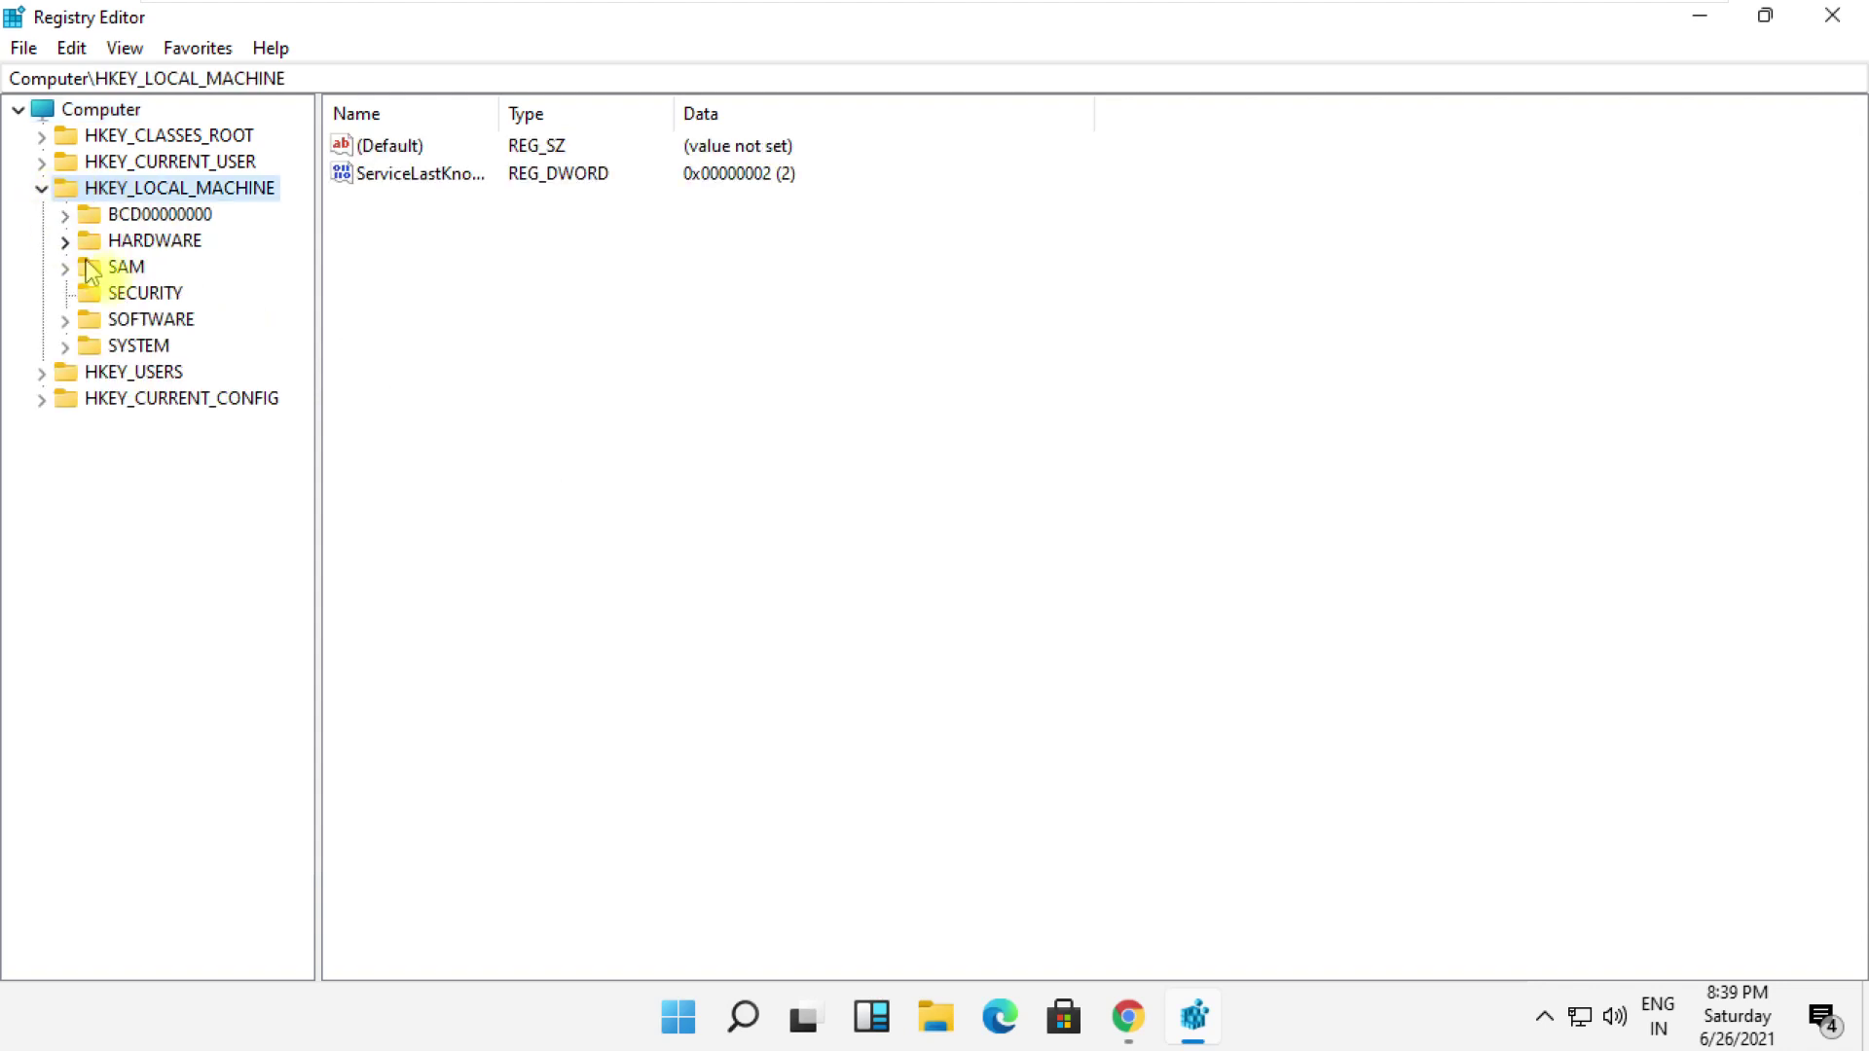
click(151, 325)
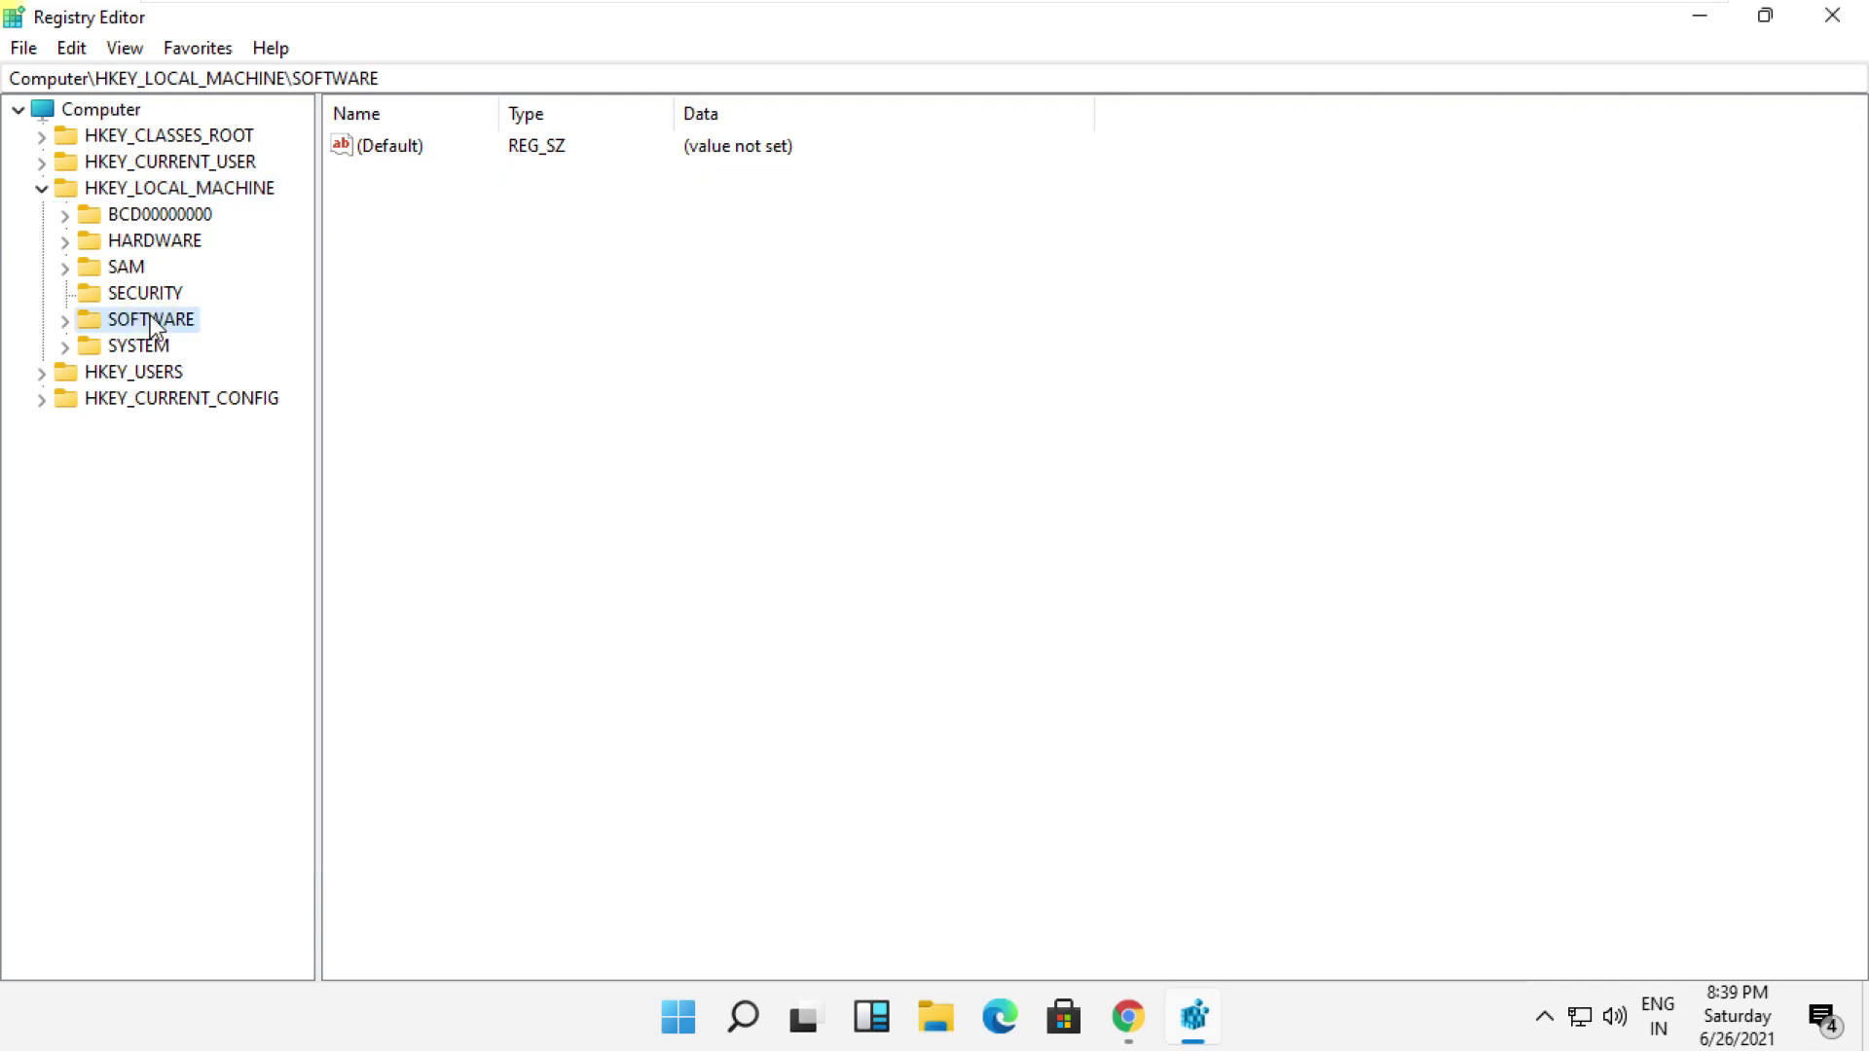
click(66, 320)
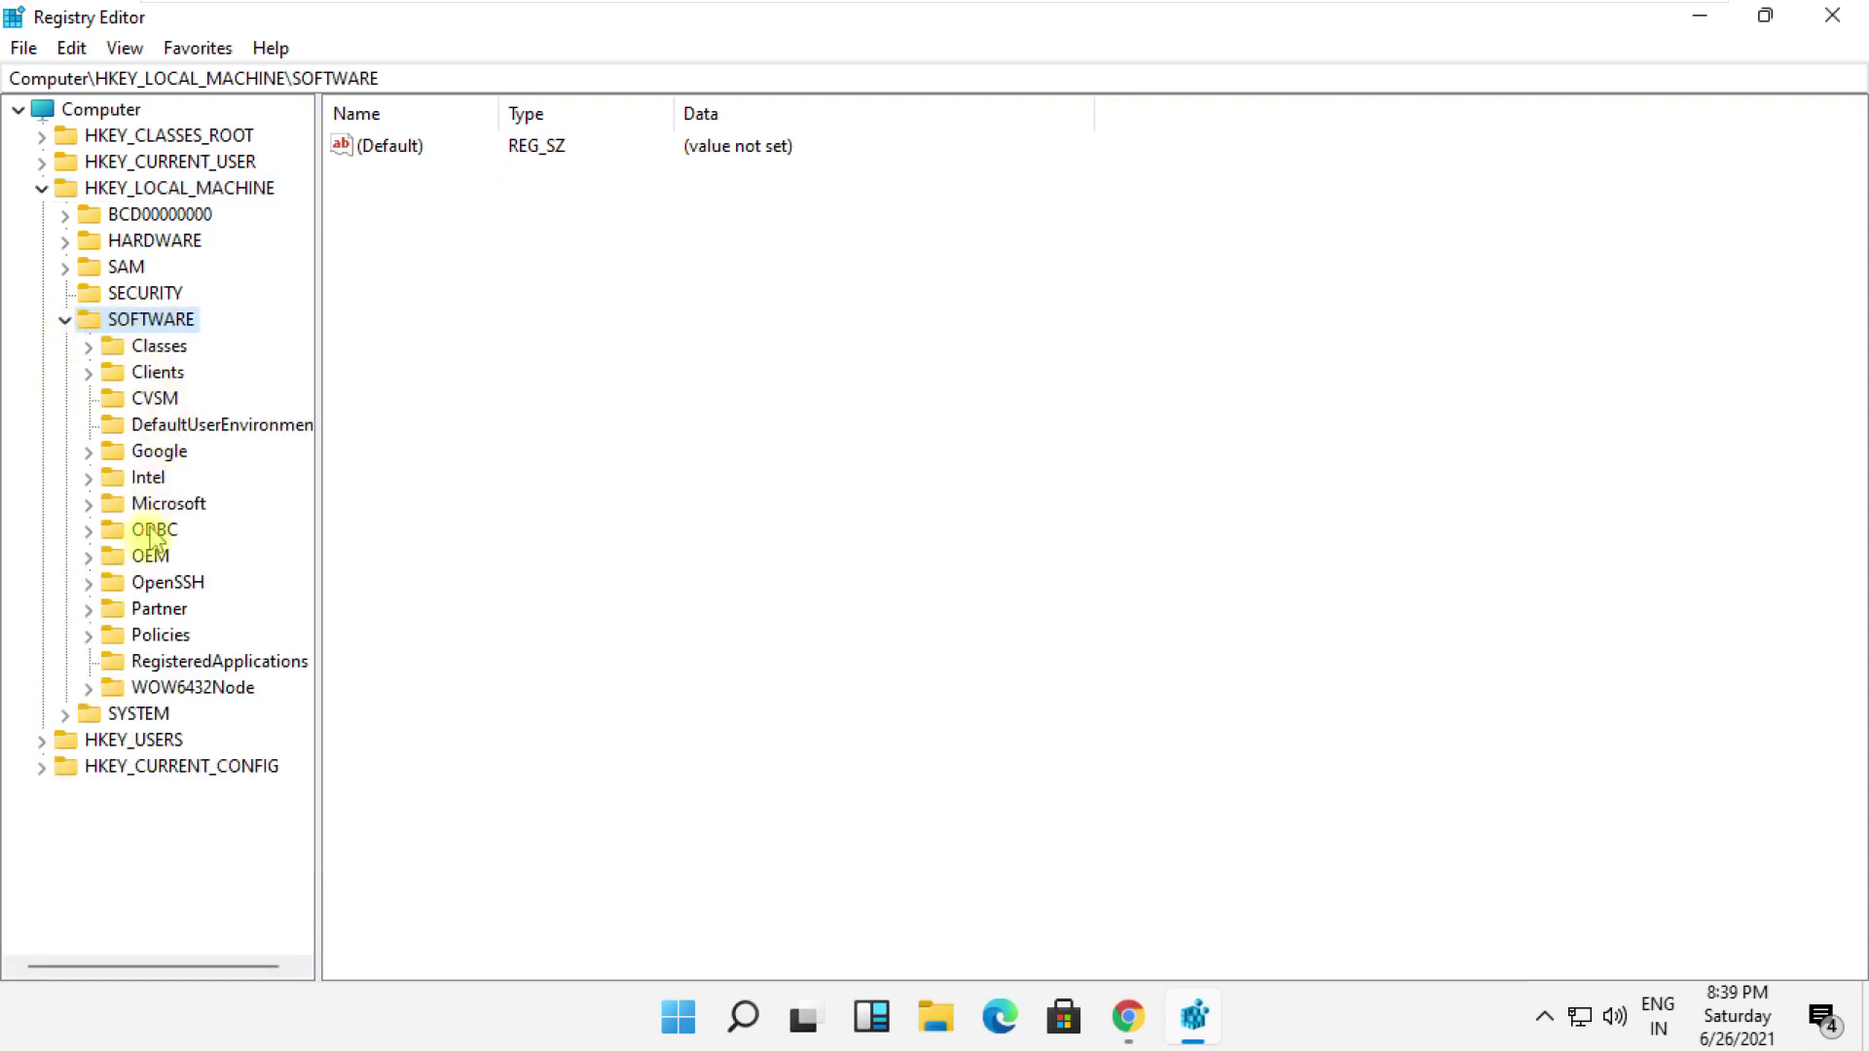
click(164, 504)
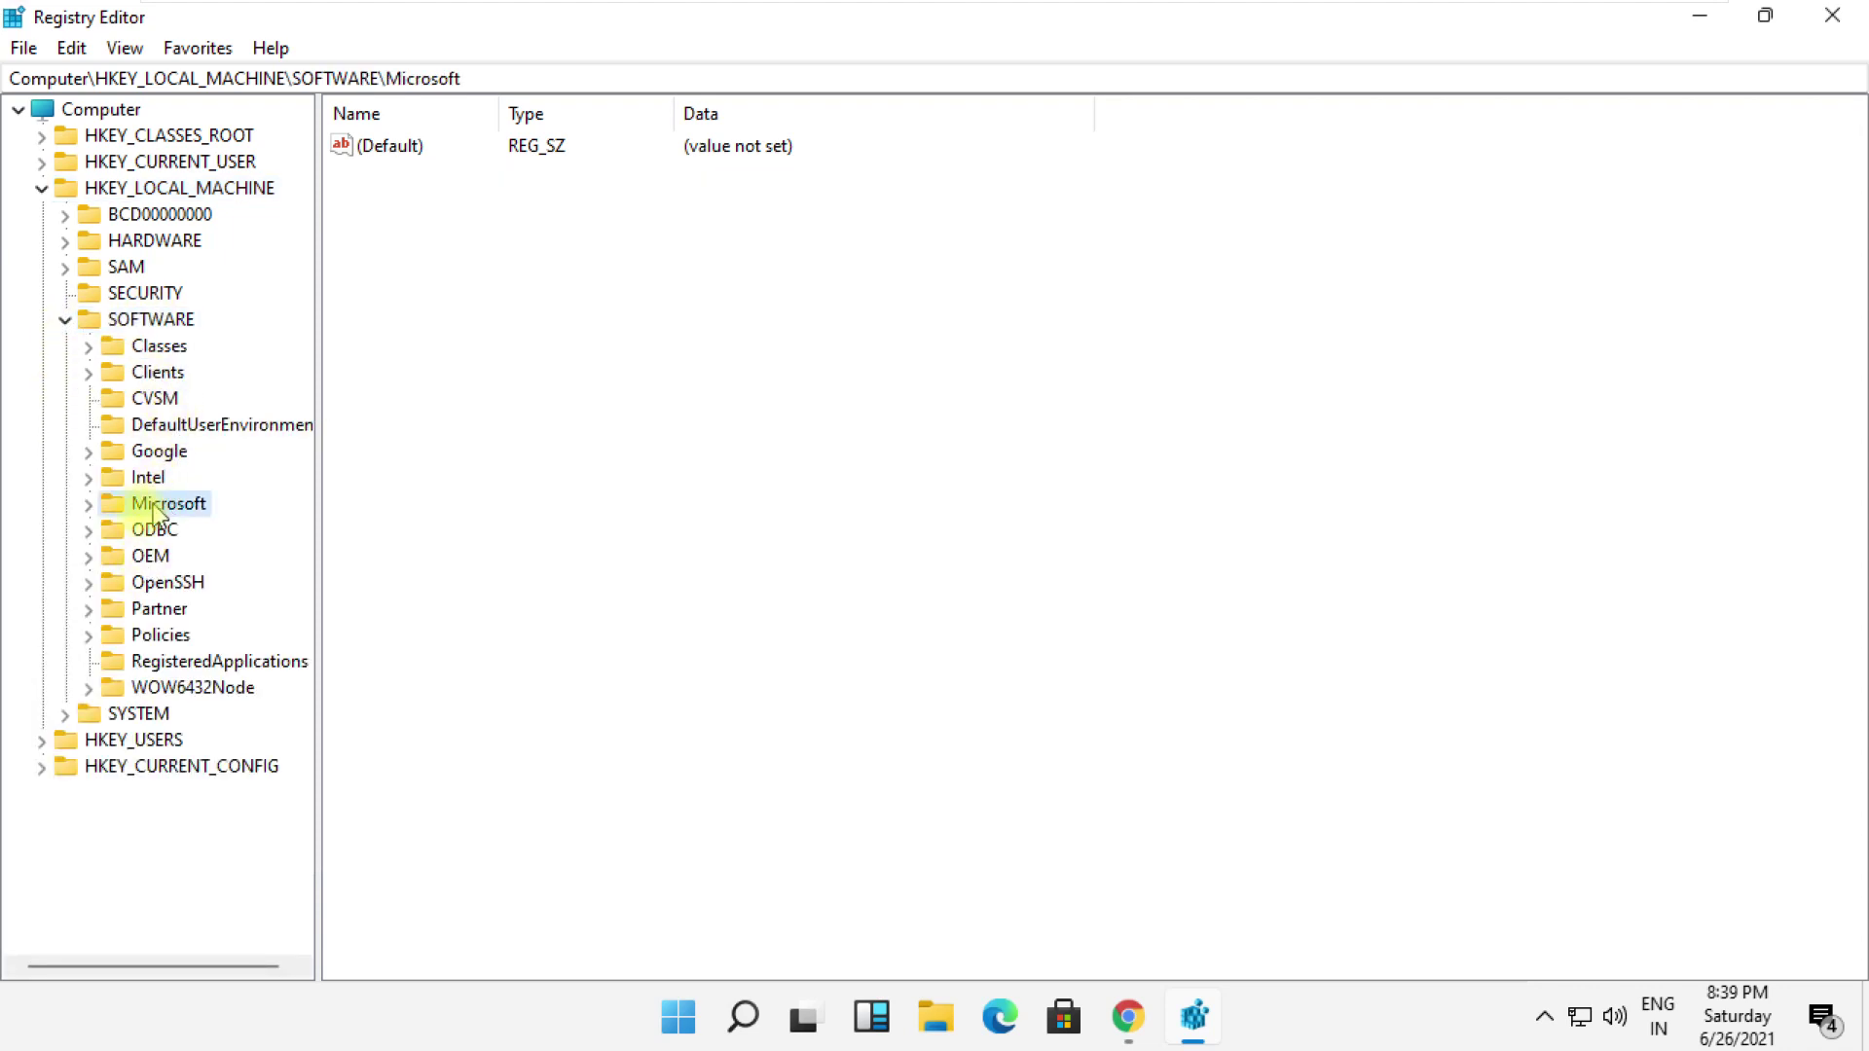
click(89, 504)
scroll(167, 504, down, 4)
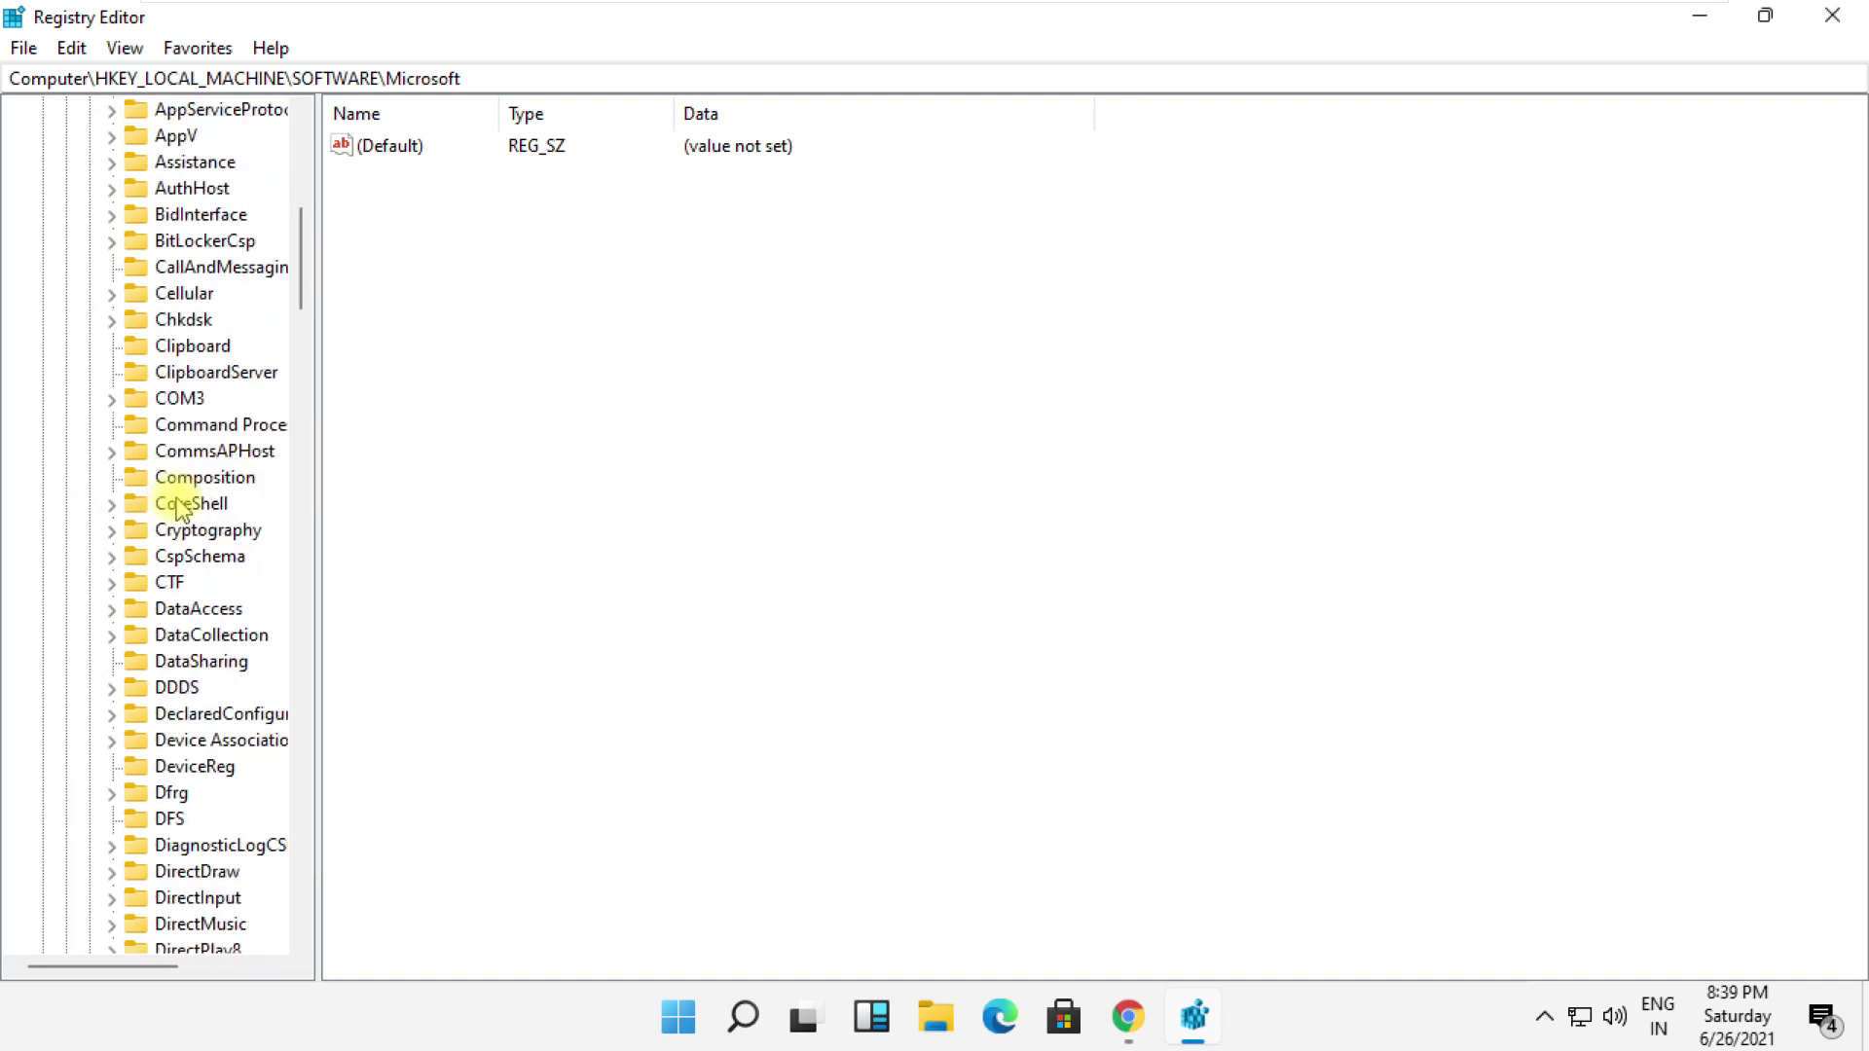
scroll(169, 504, down, 8)
scroll(175, 505, down, 6)
scroll(175, 506, down, 8)
scroll(173, 506, down, 4)
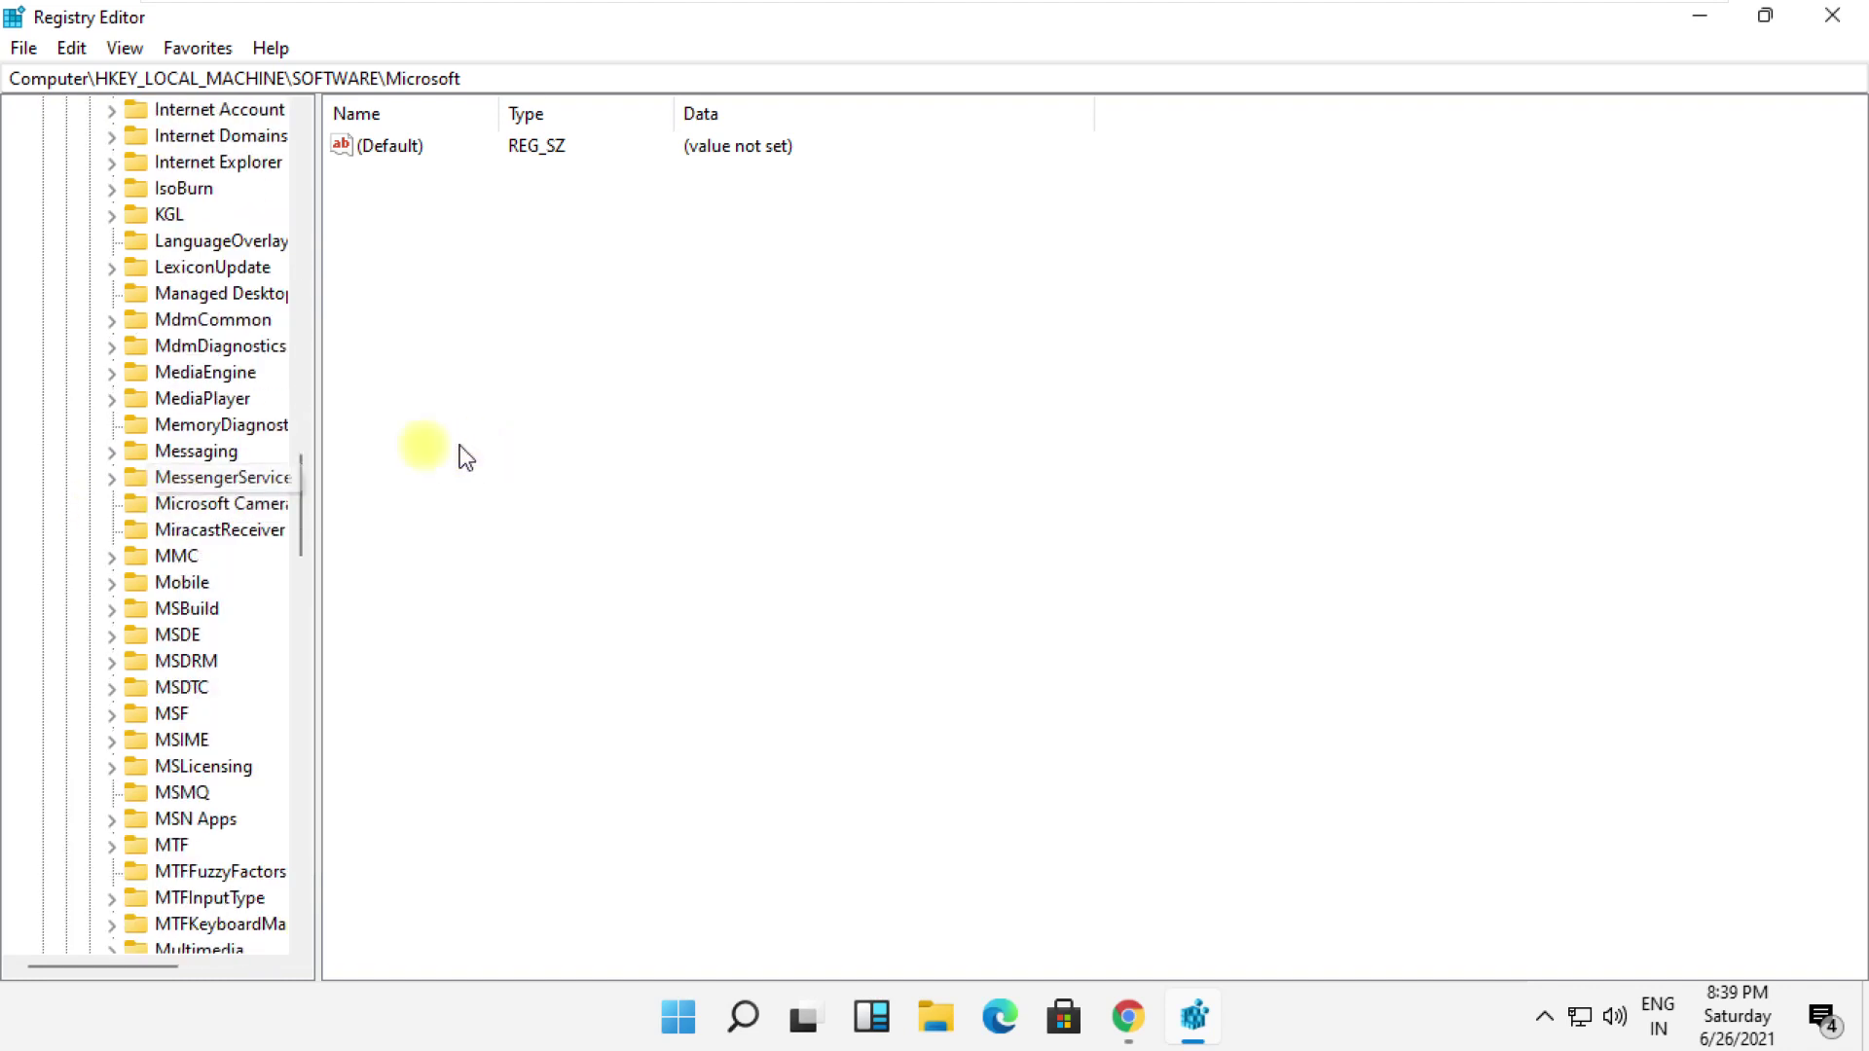
drag(319, 446, 463, 465)
scroll(130, 490, down, 8)
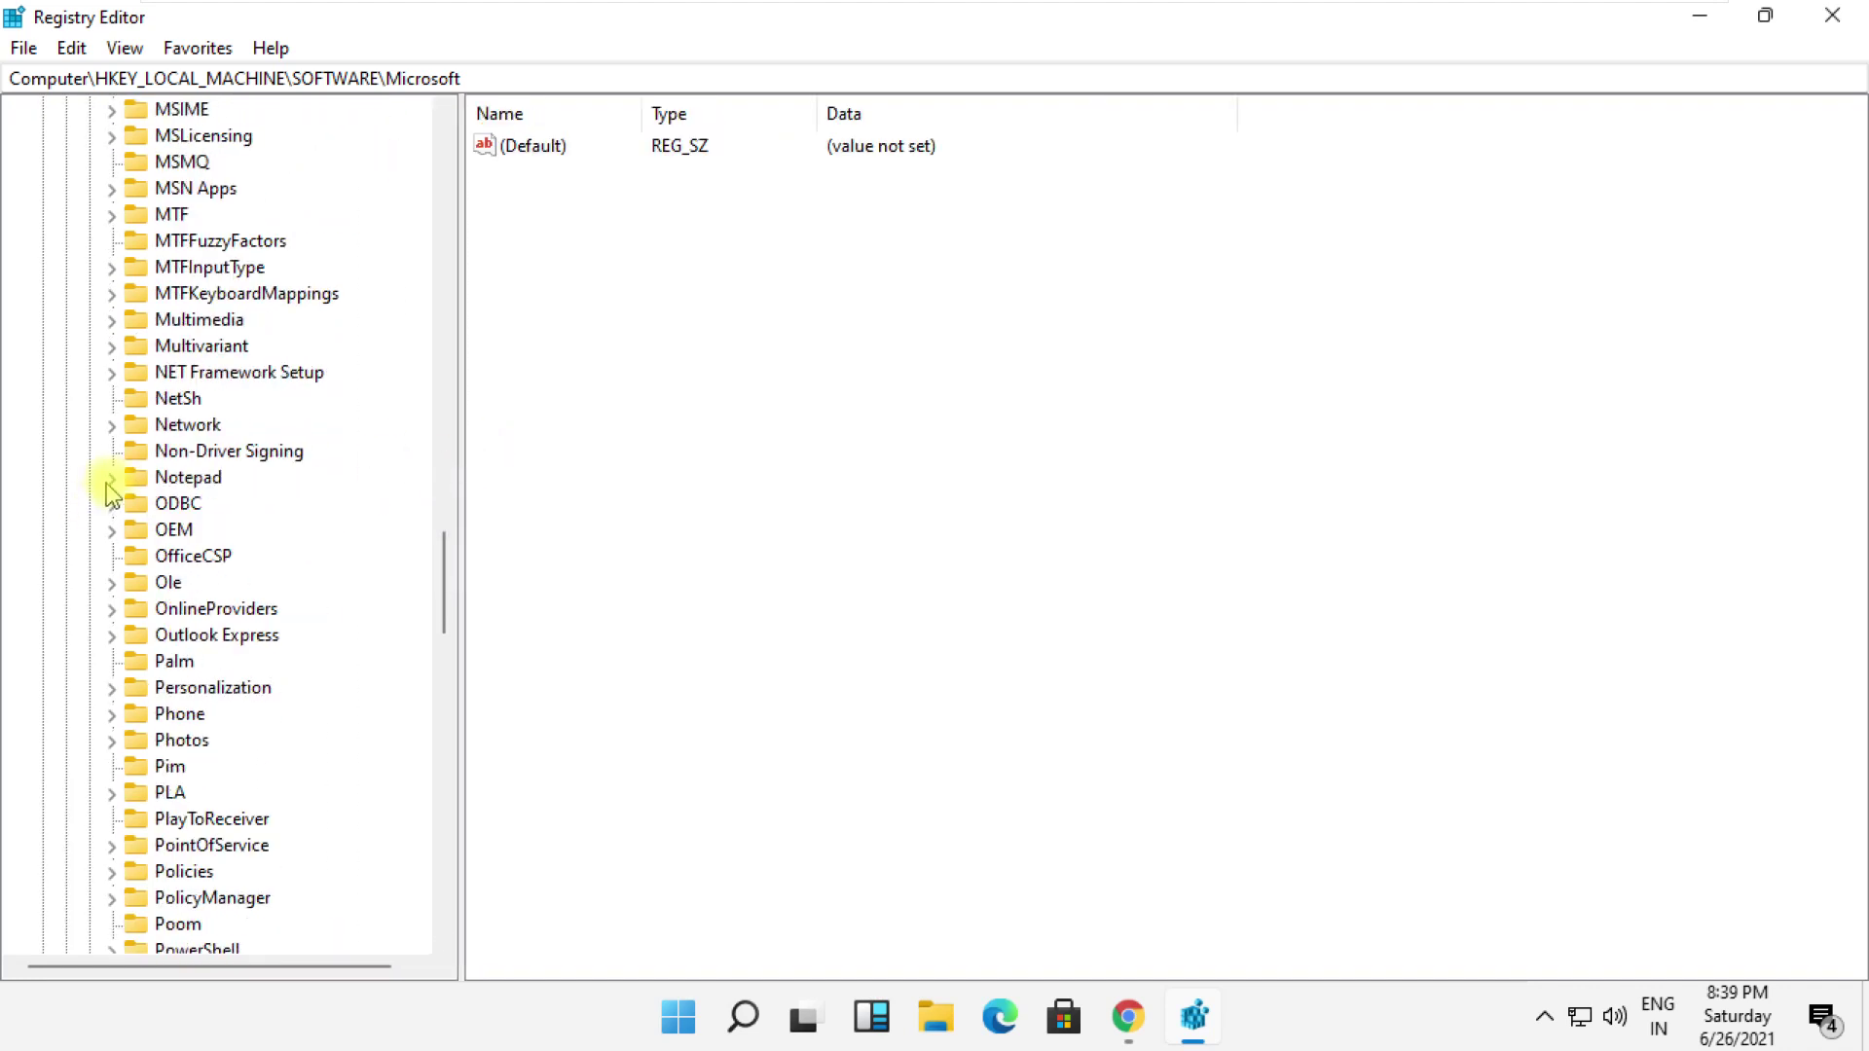
scroll(129, 489, down, 5)
scroll(128, 491, down, 12)
scroll(130, 489, down, 5)
scroll(130, 489, down, 4)
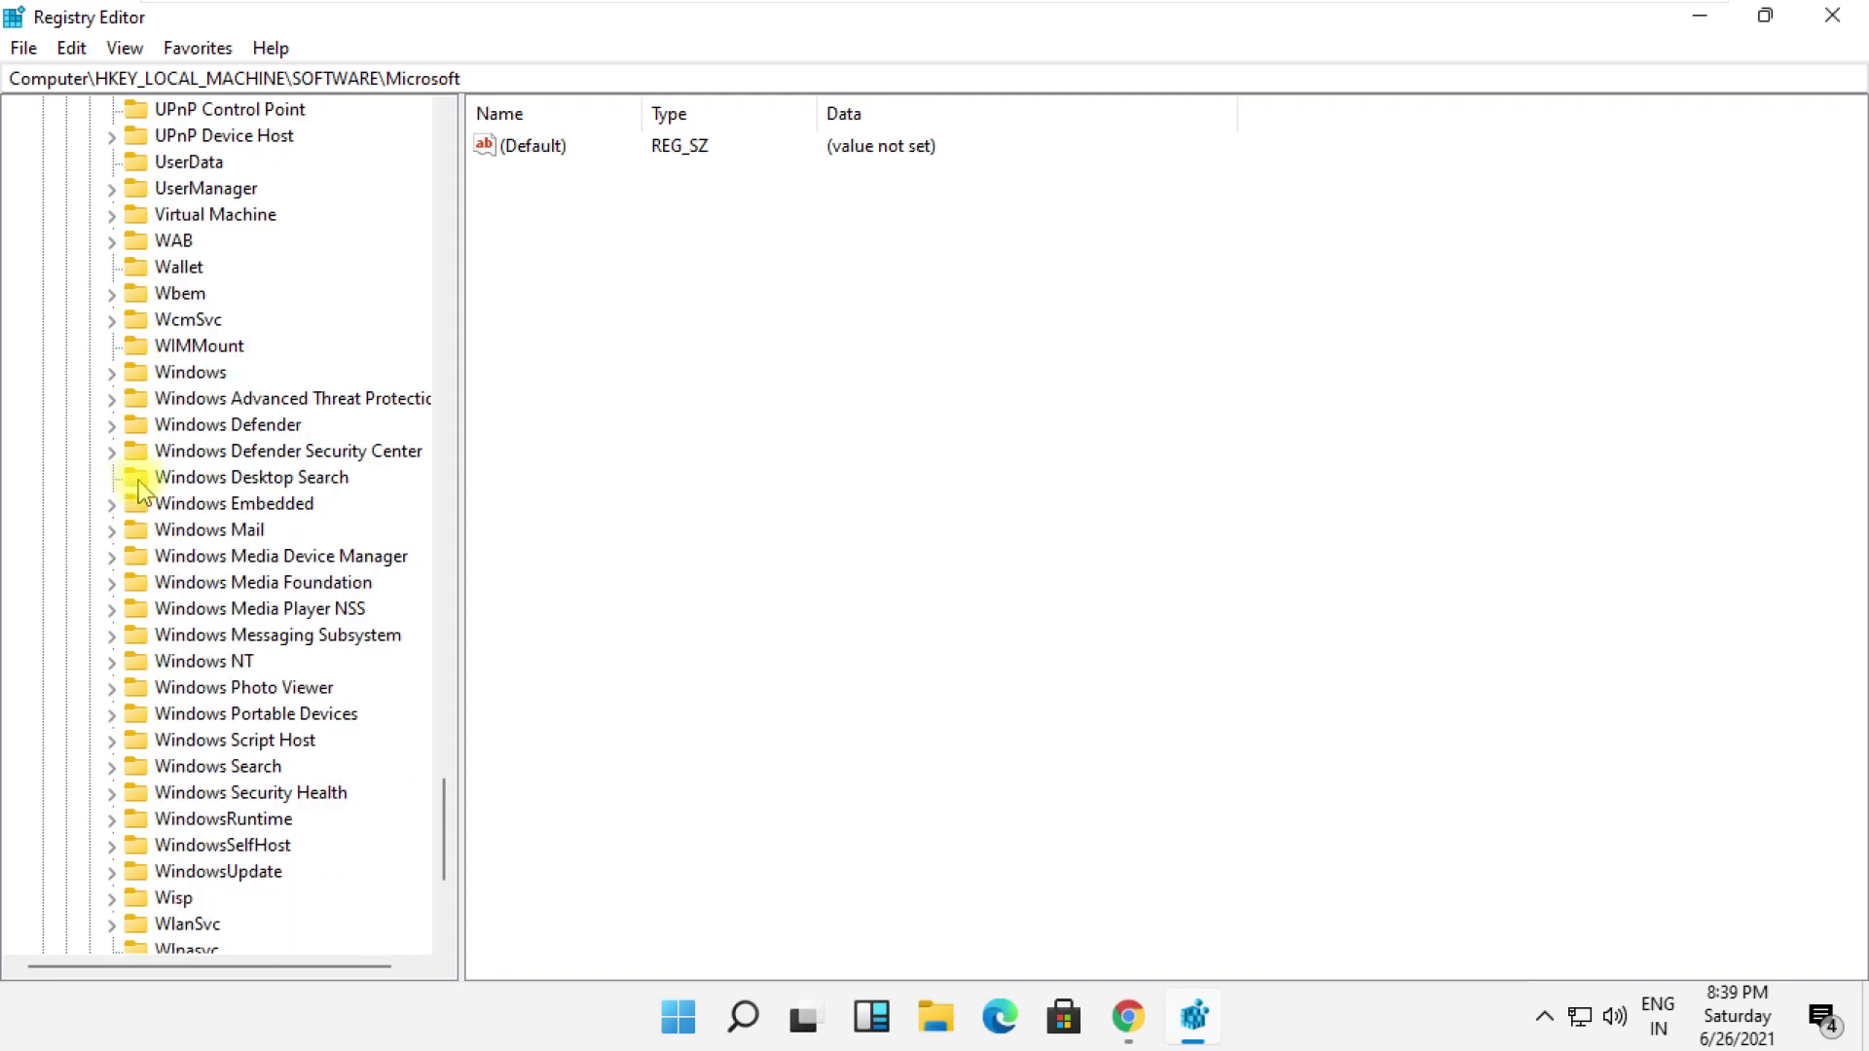
click(159, 373)
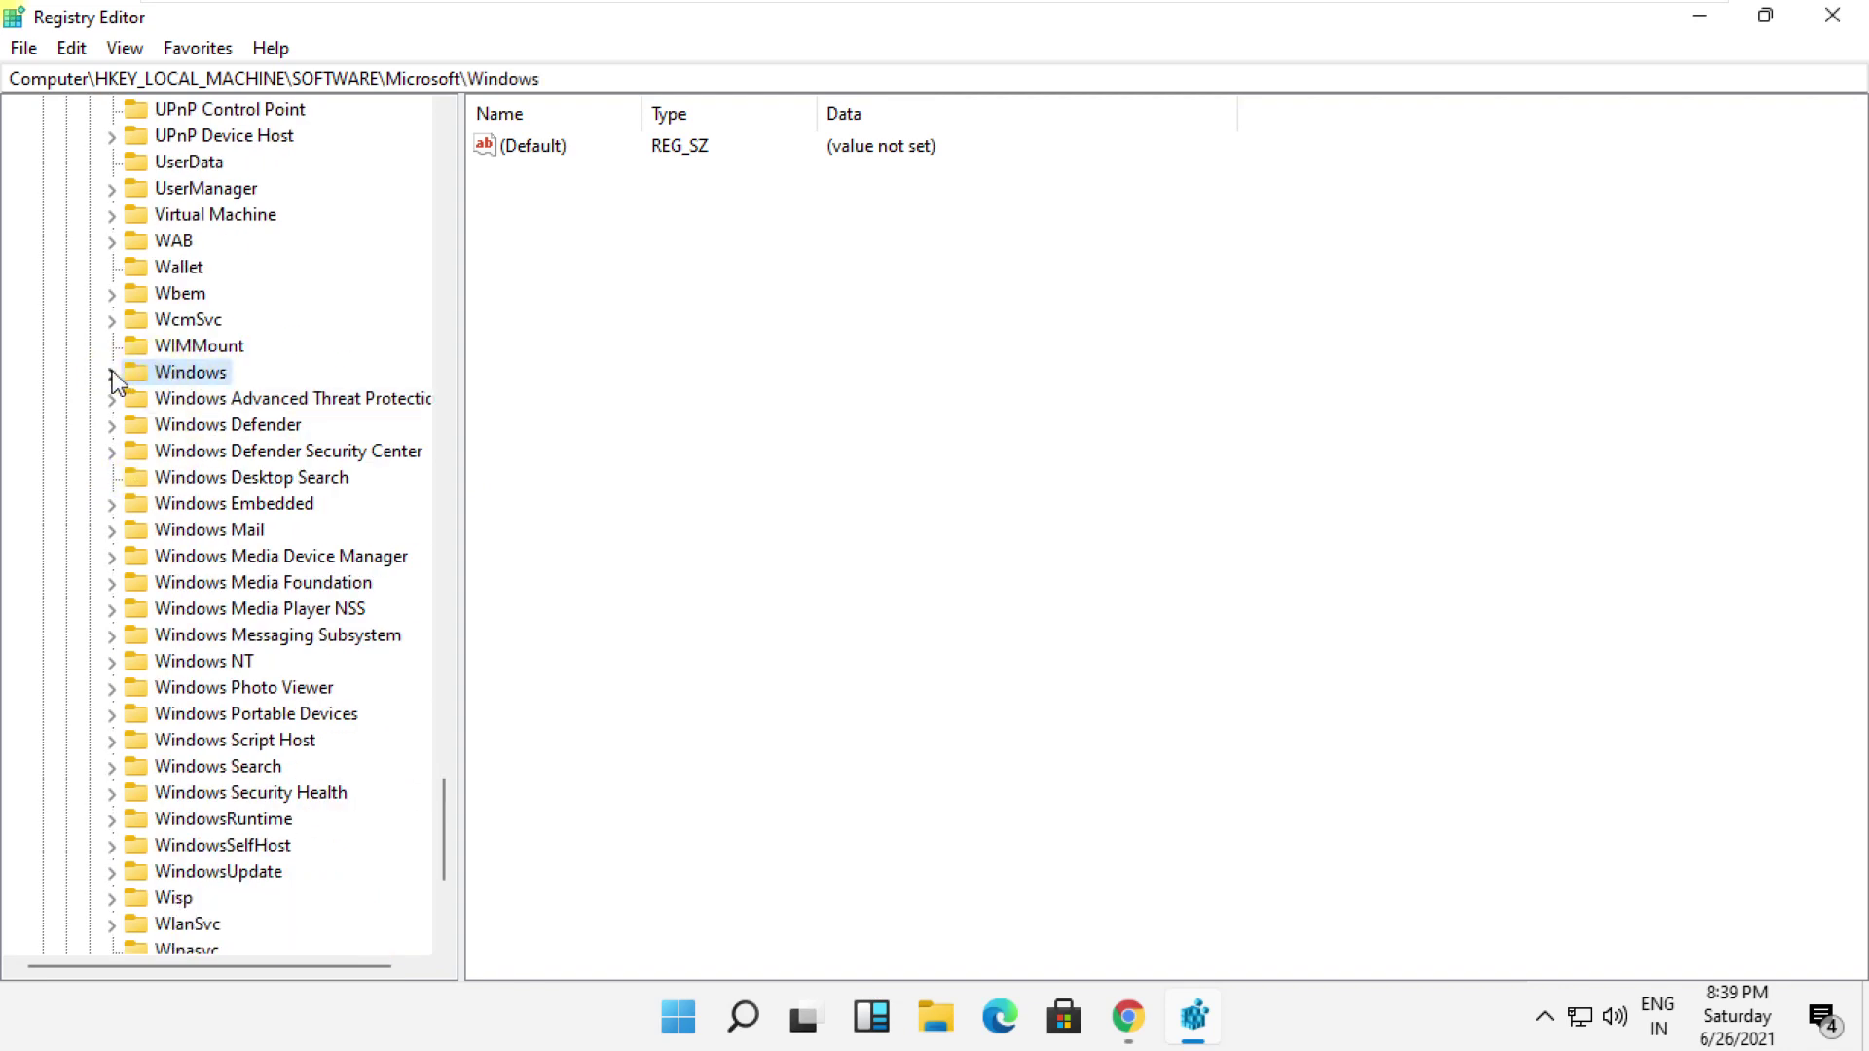
click(111, 373)
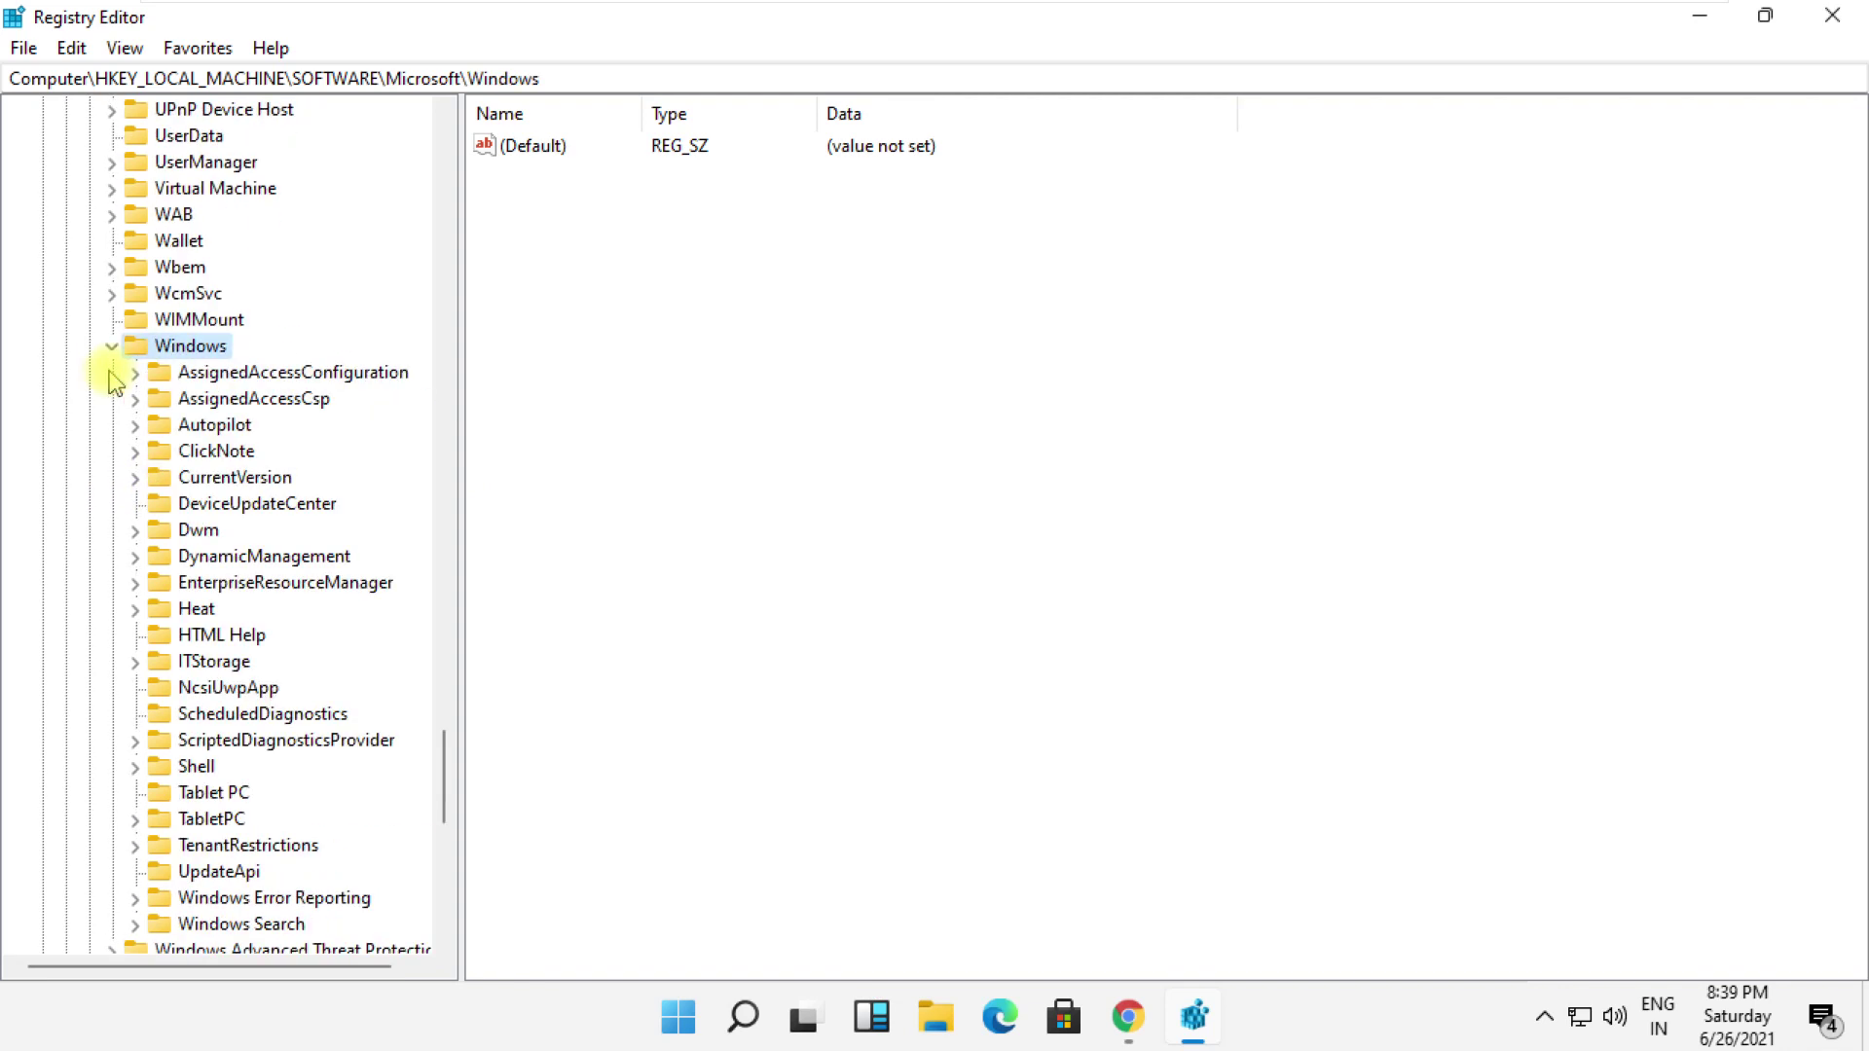
click(200, 531)
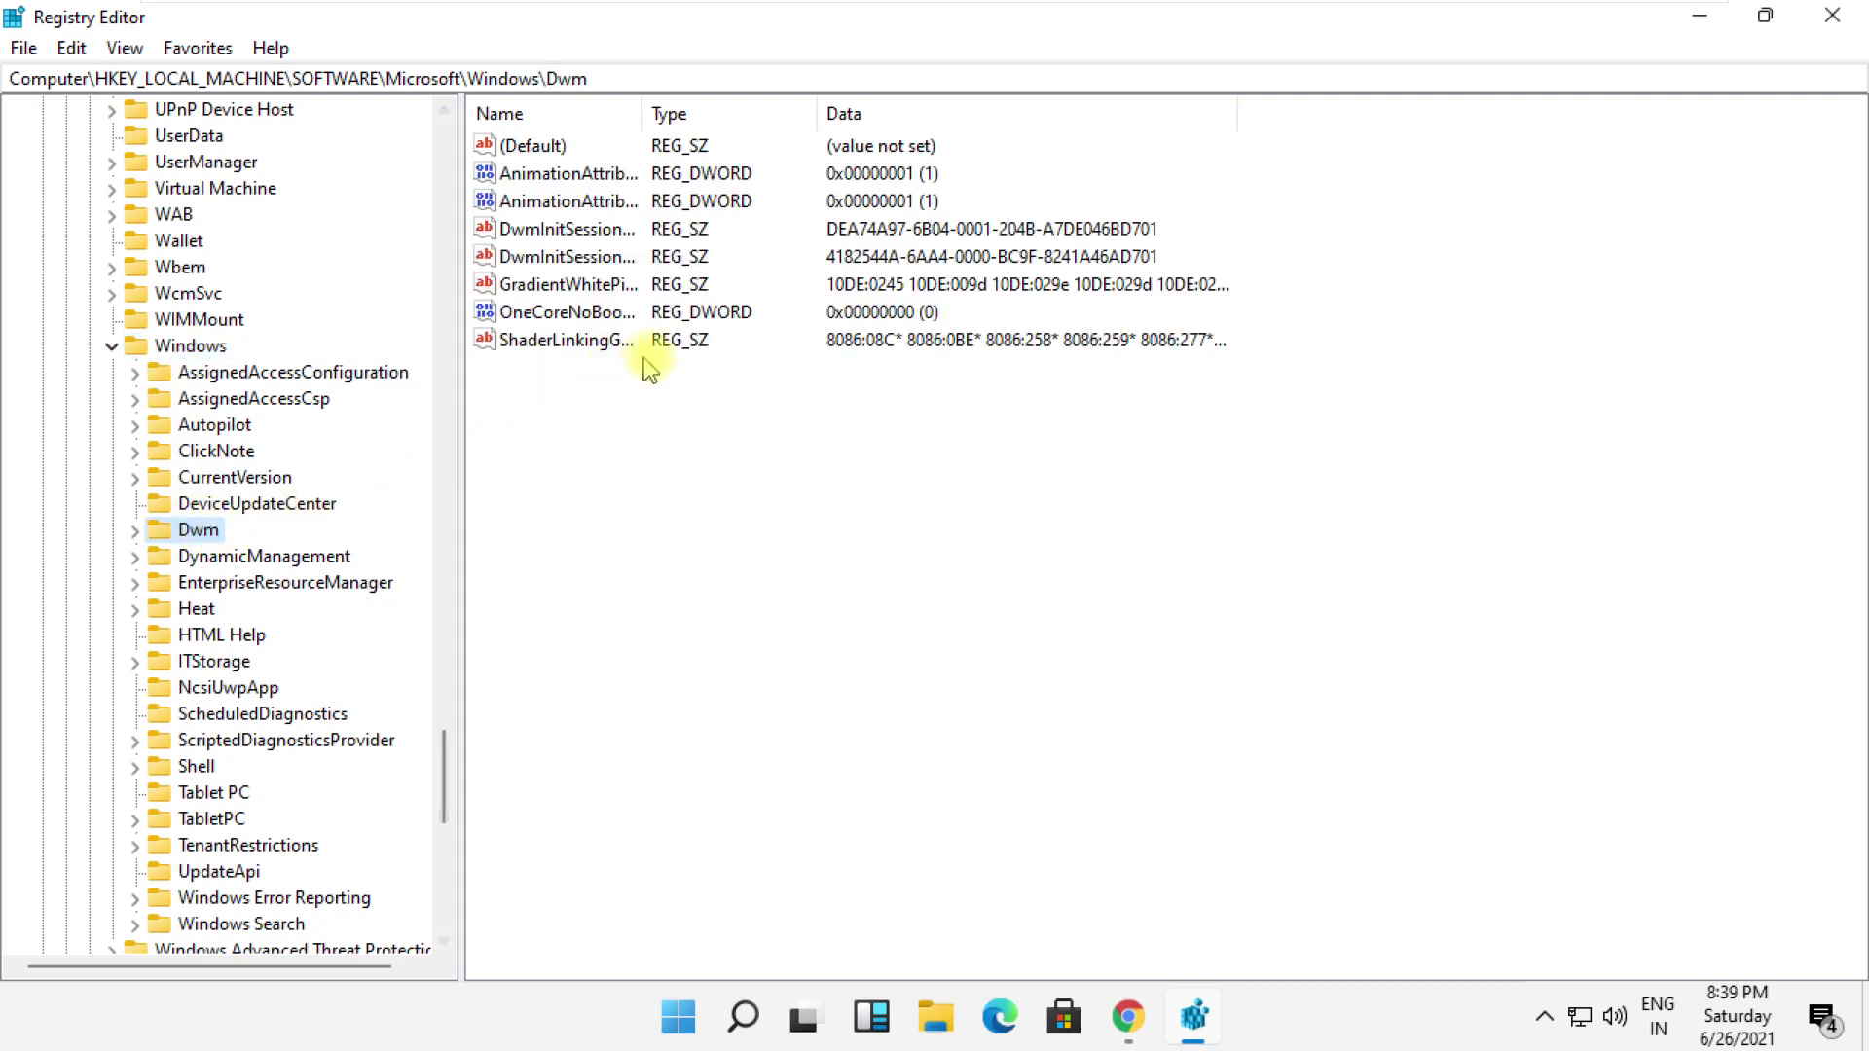
Add a 32-bit DWORD named ForceEffectMode under Dwm with value data 2
right_click(607, 431)
mouse_move(673, 448)
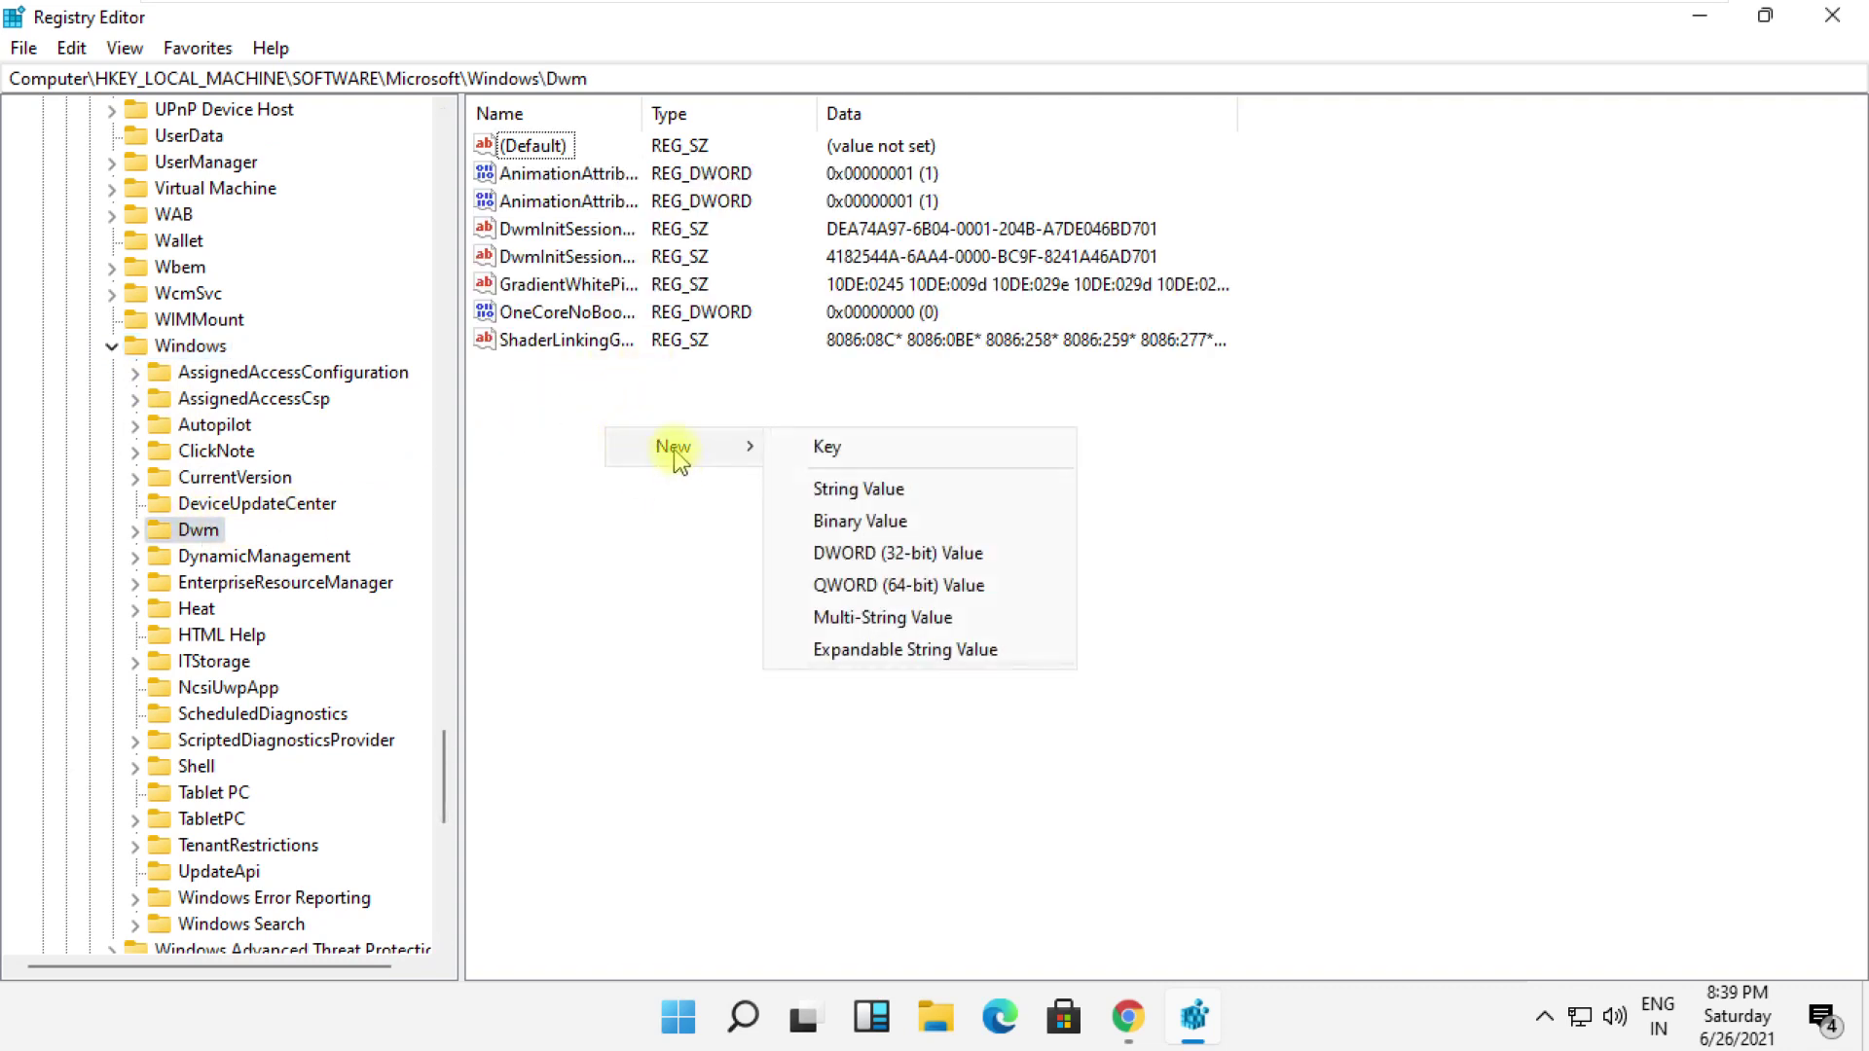
click(865, 554)
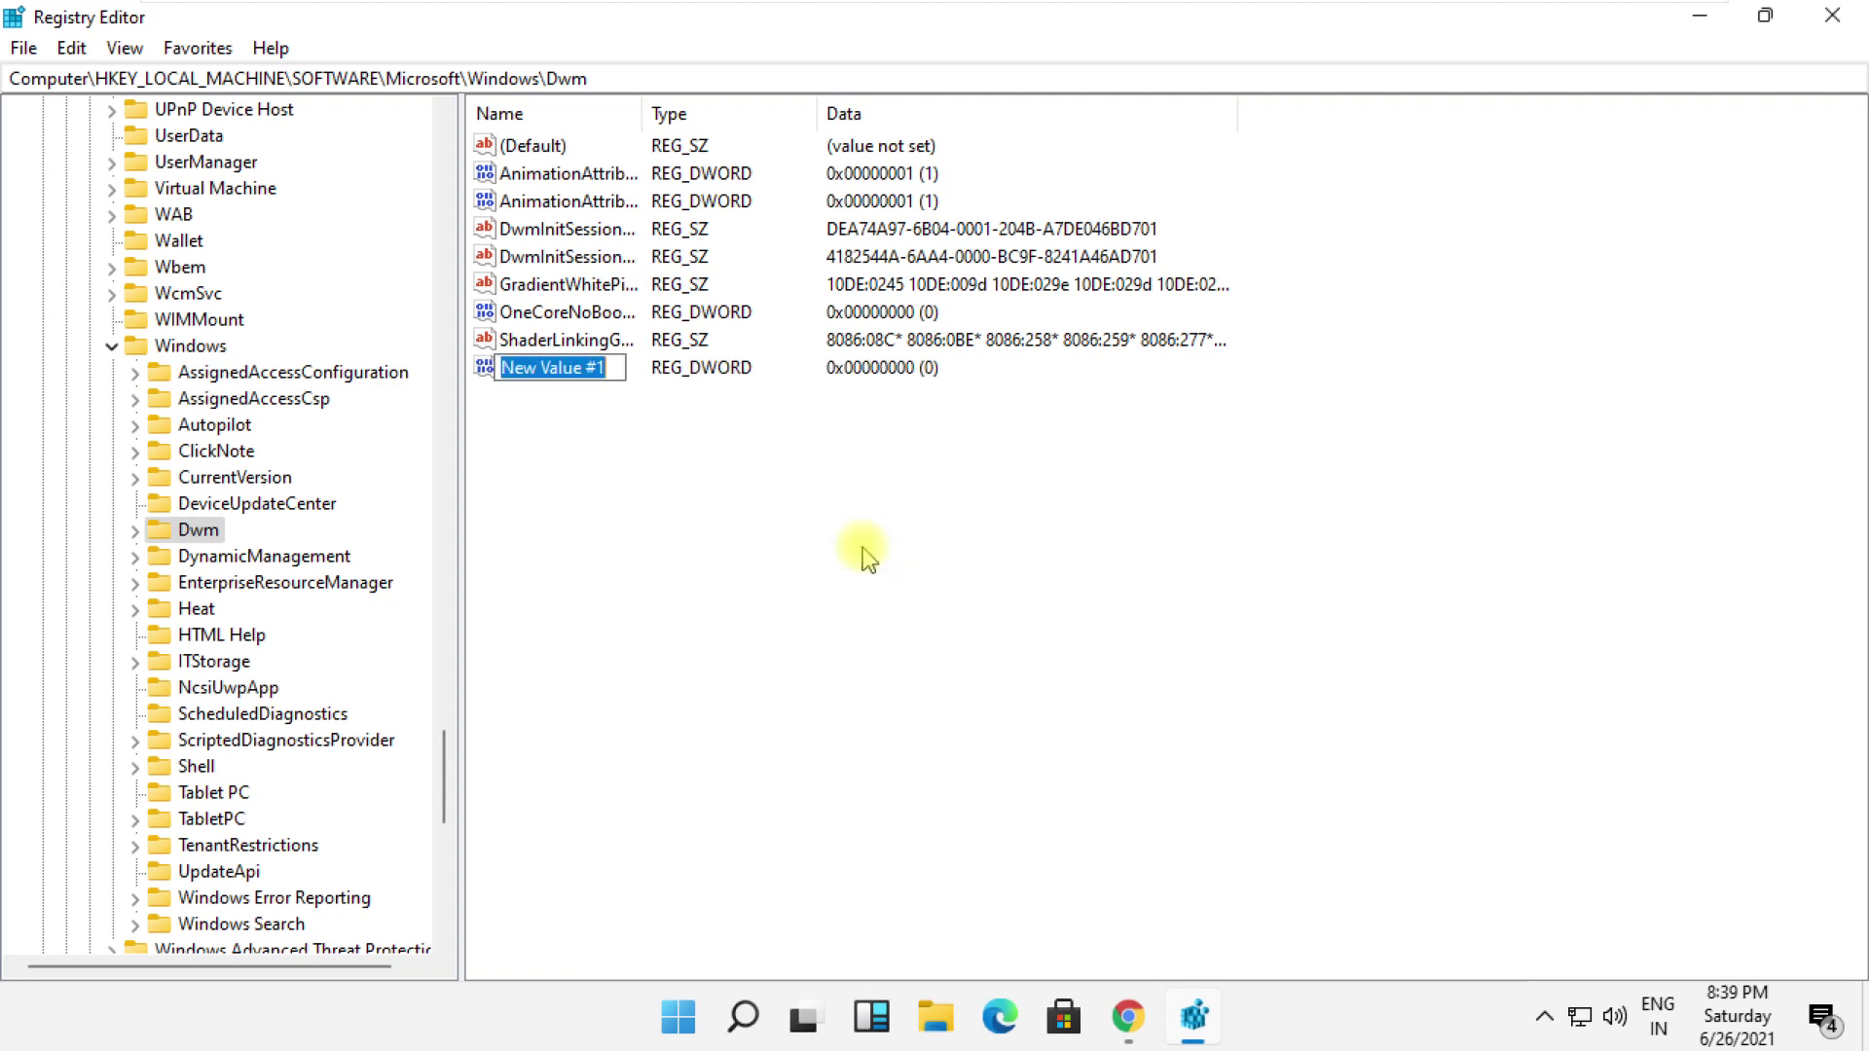
key(BackSpace)
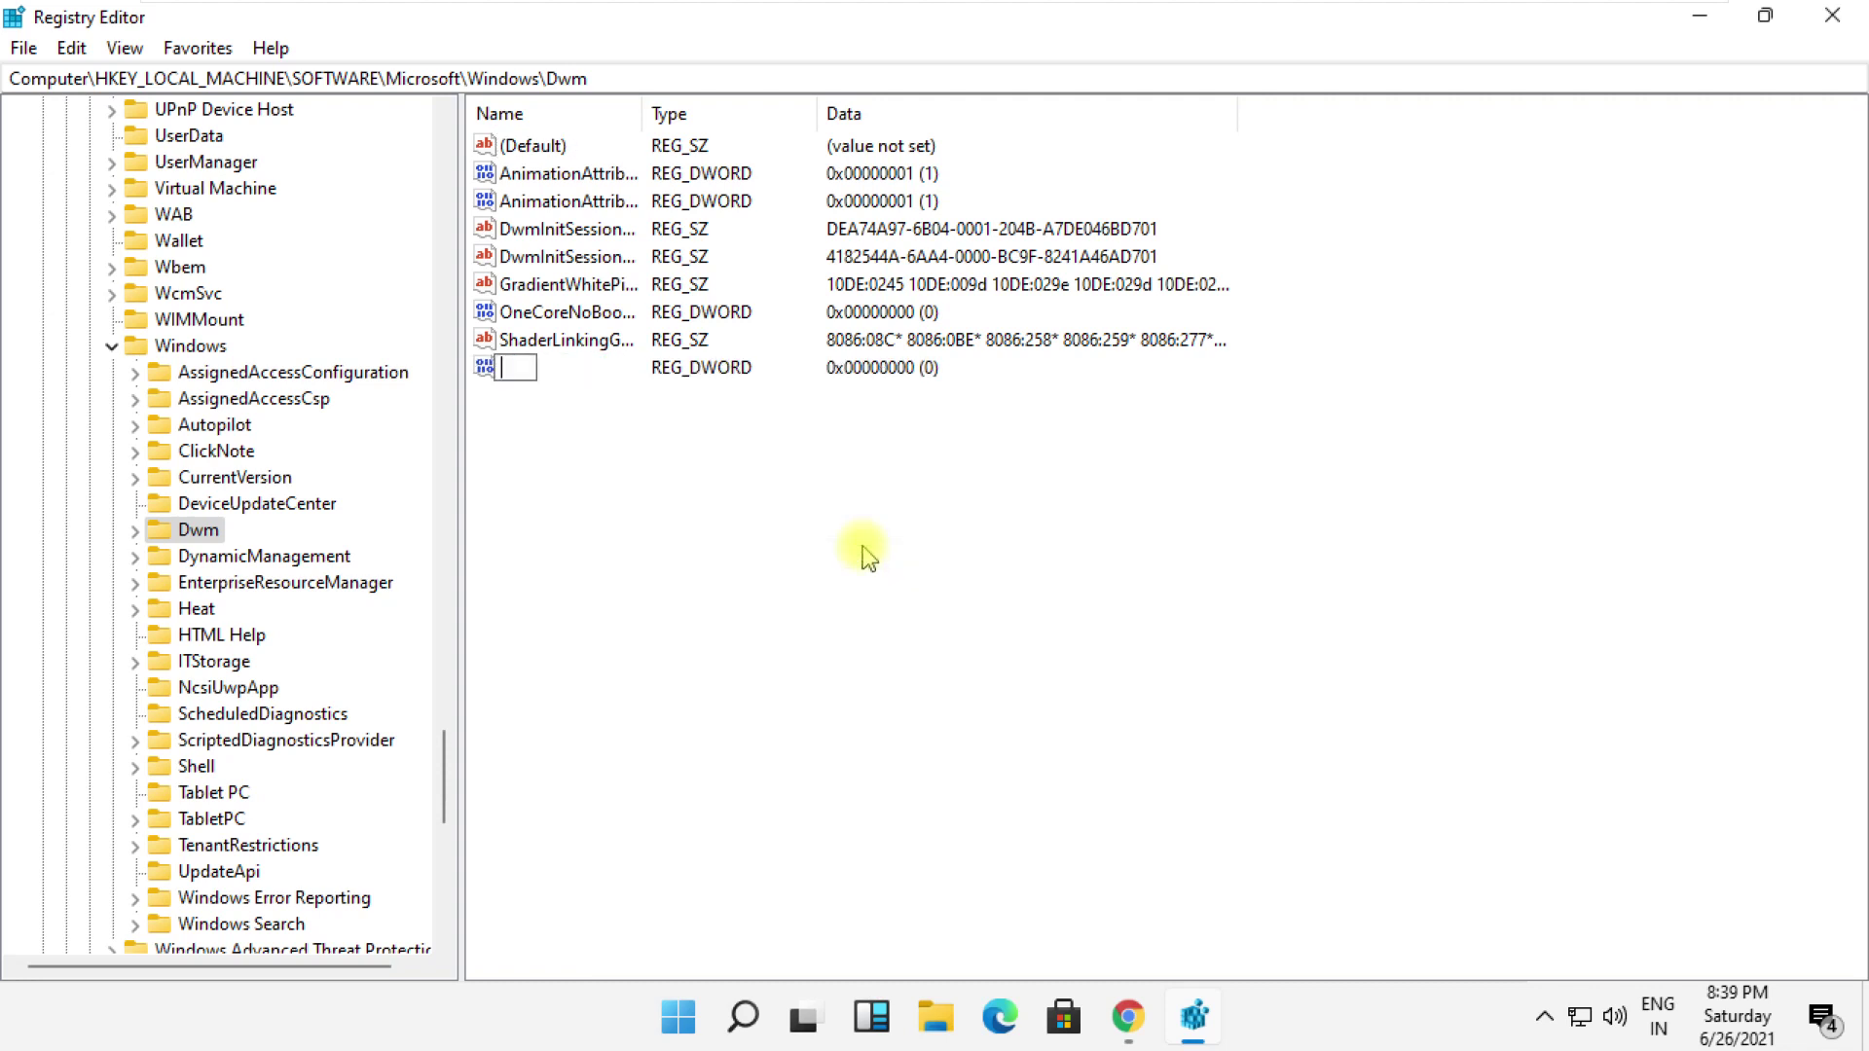
text(ForceE)
text(ffectMo)
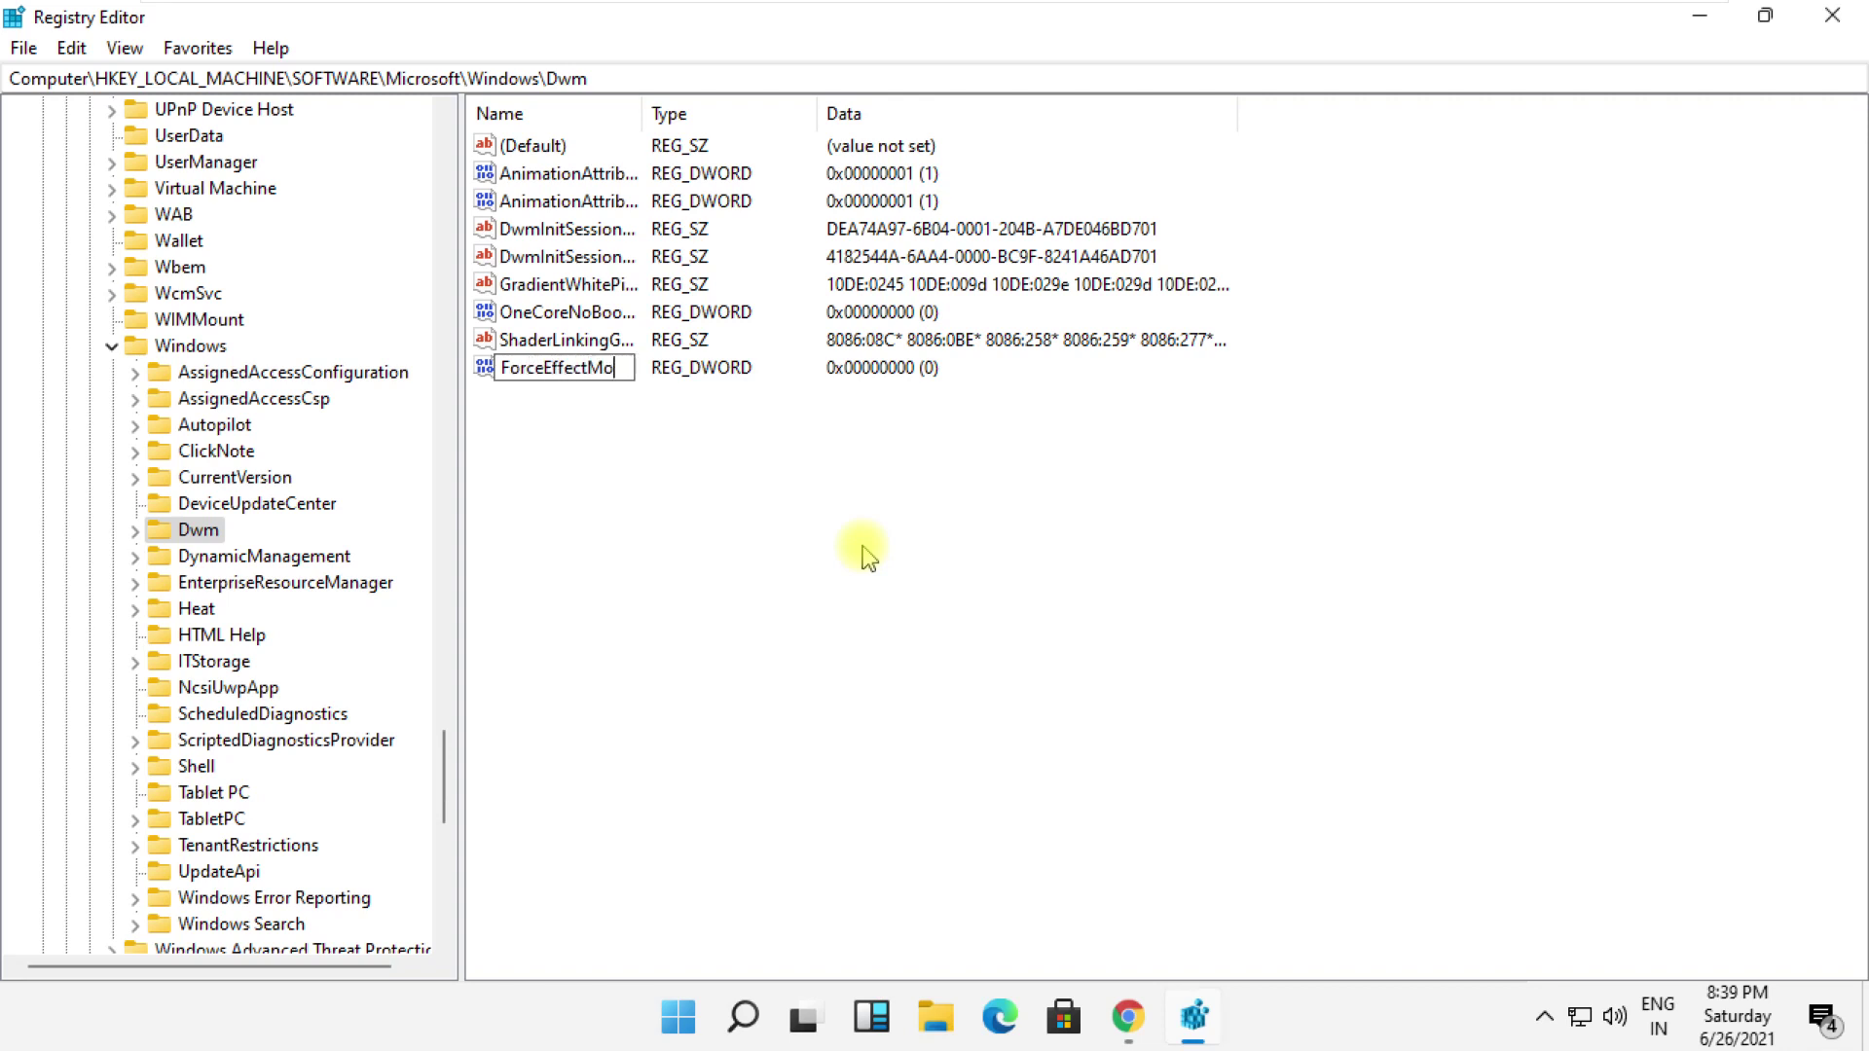
text(de)
key(Return)
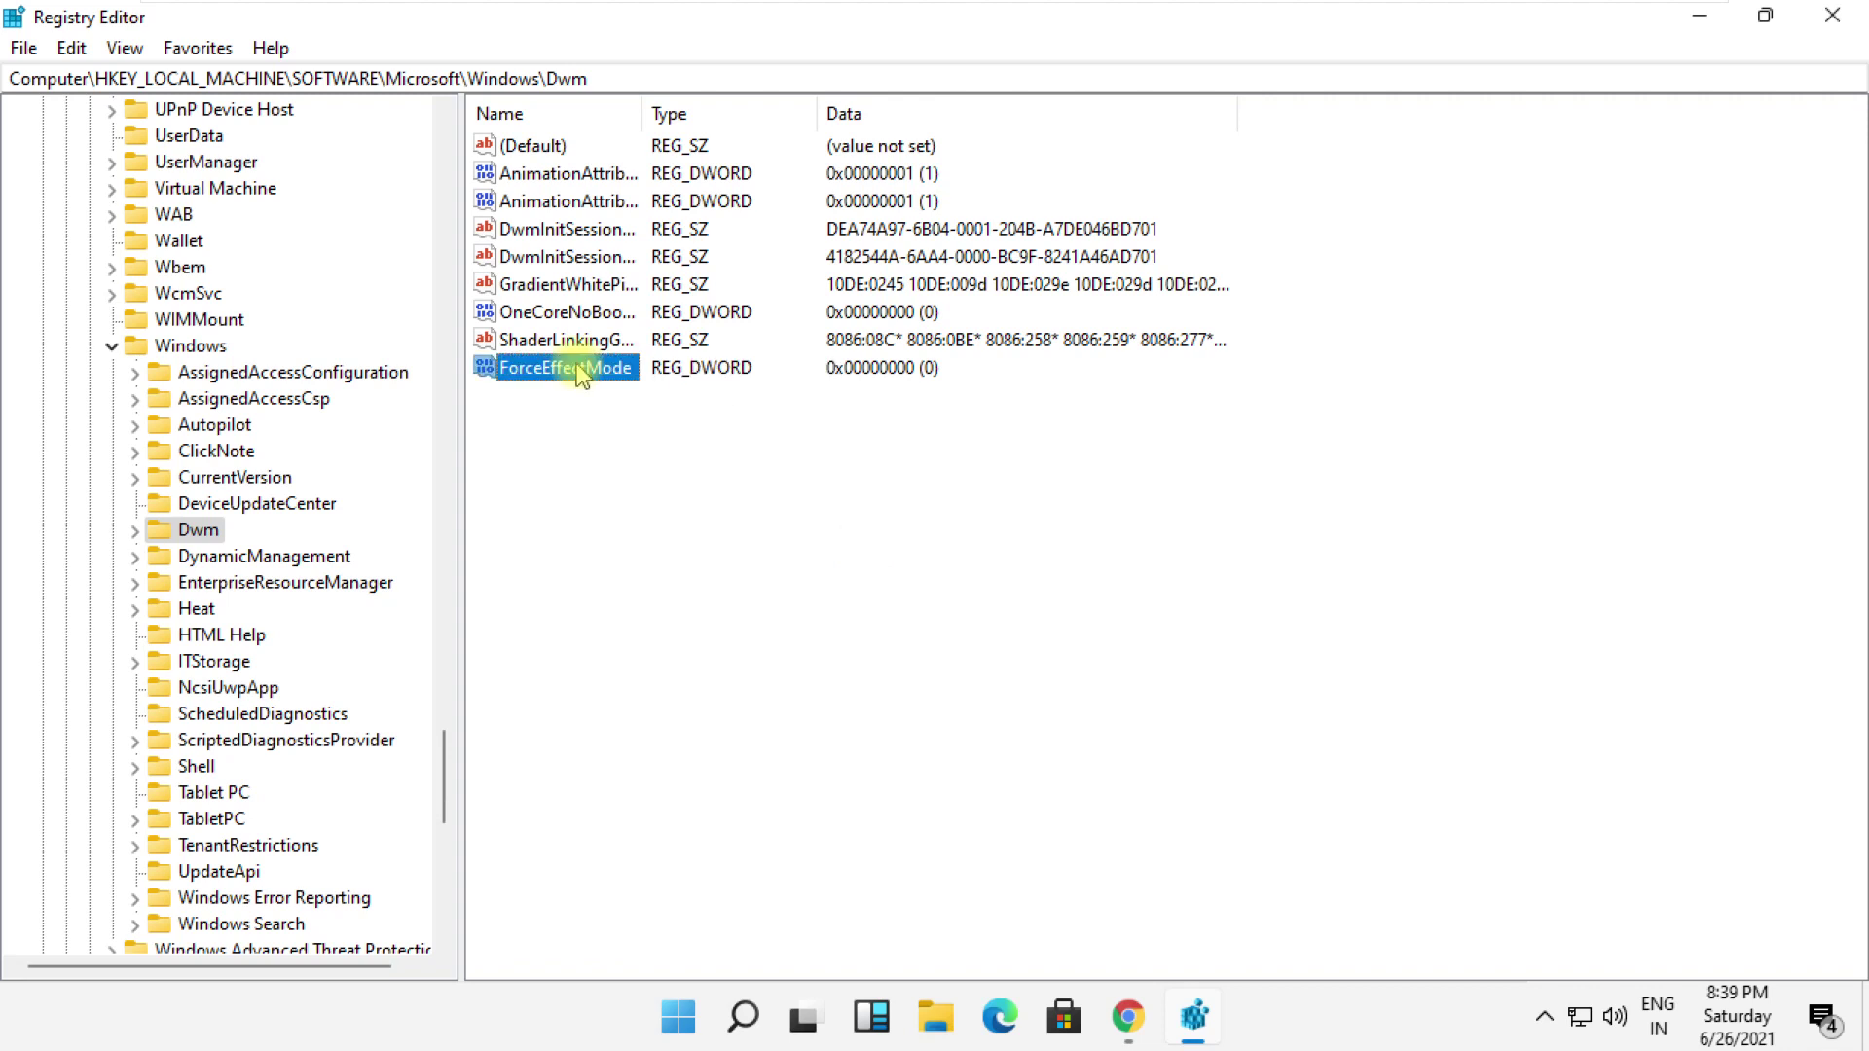
double_click(578, 368)
text(2)
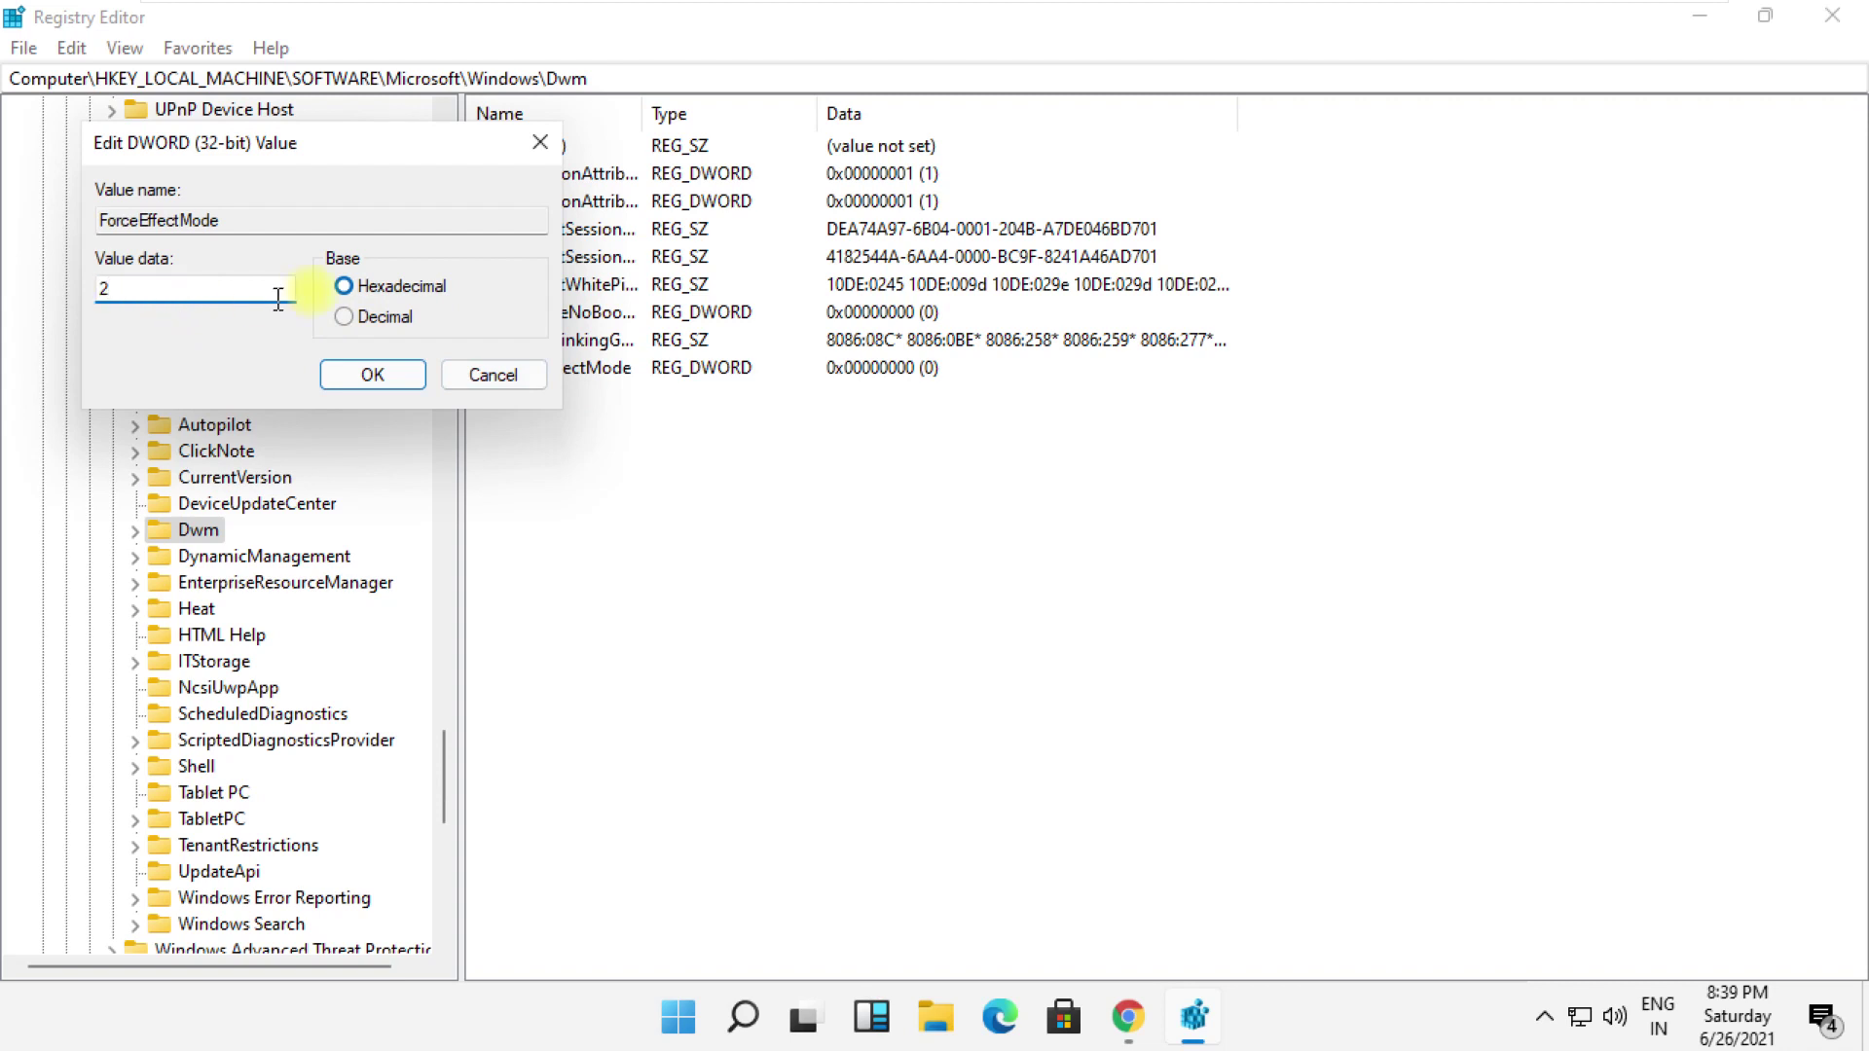
click(380, 384)
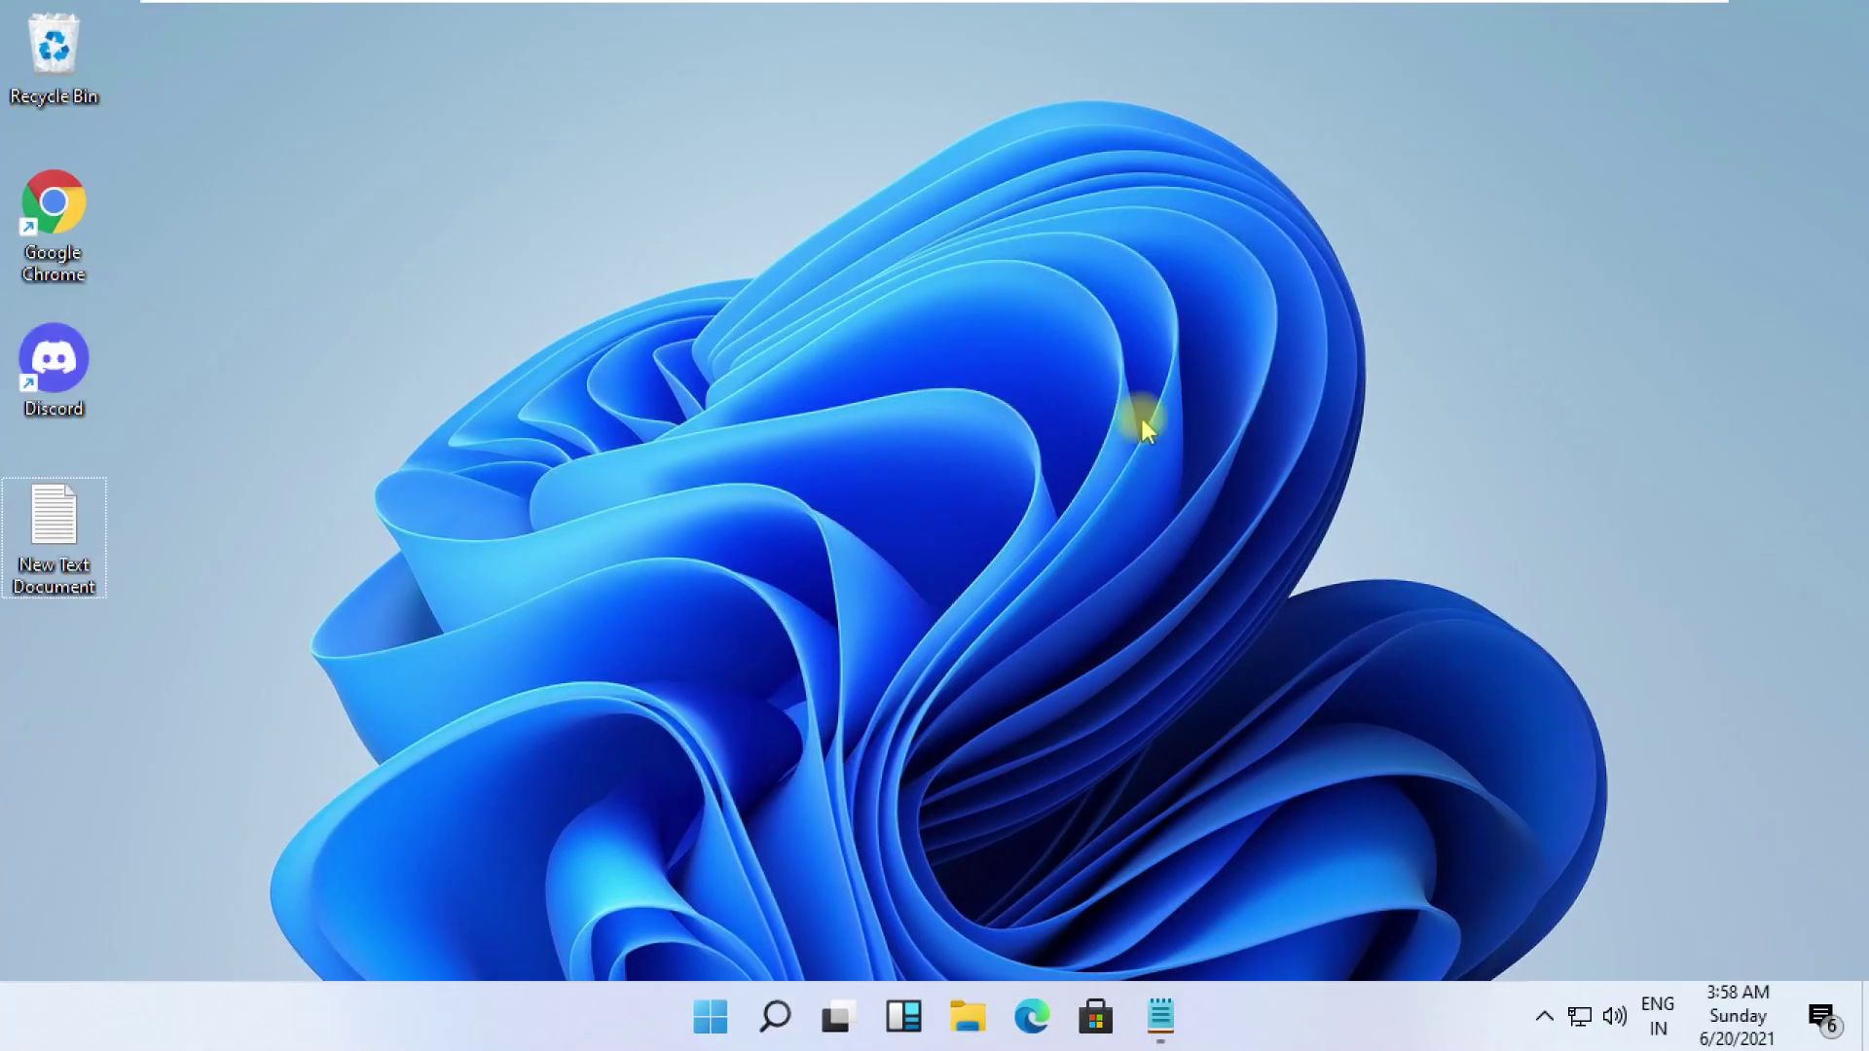
Search 'cmd', run Command Prompt as administrator, approve UAC, and maximize the window
click(776, 1018)
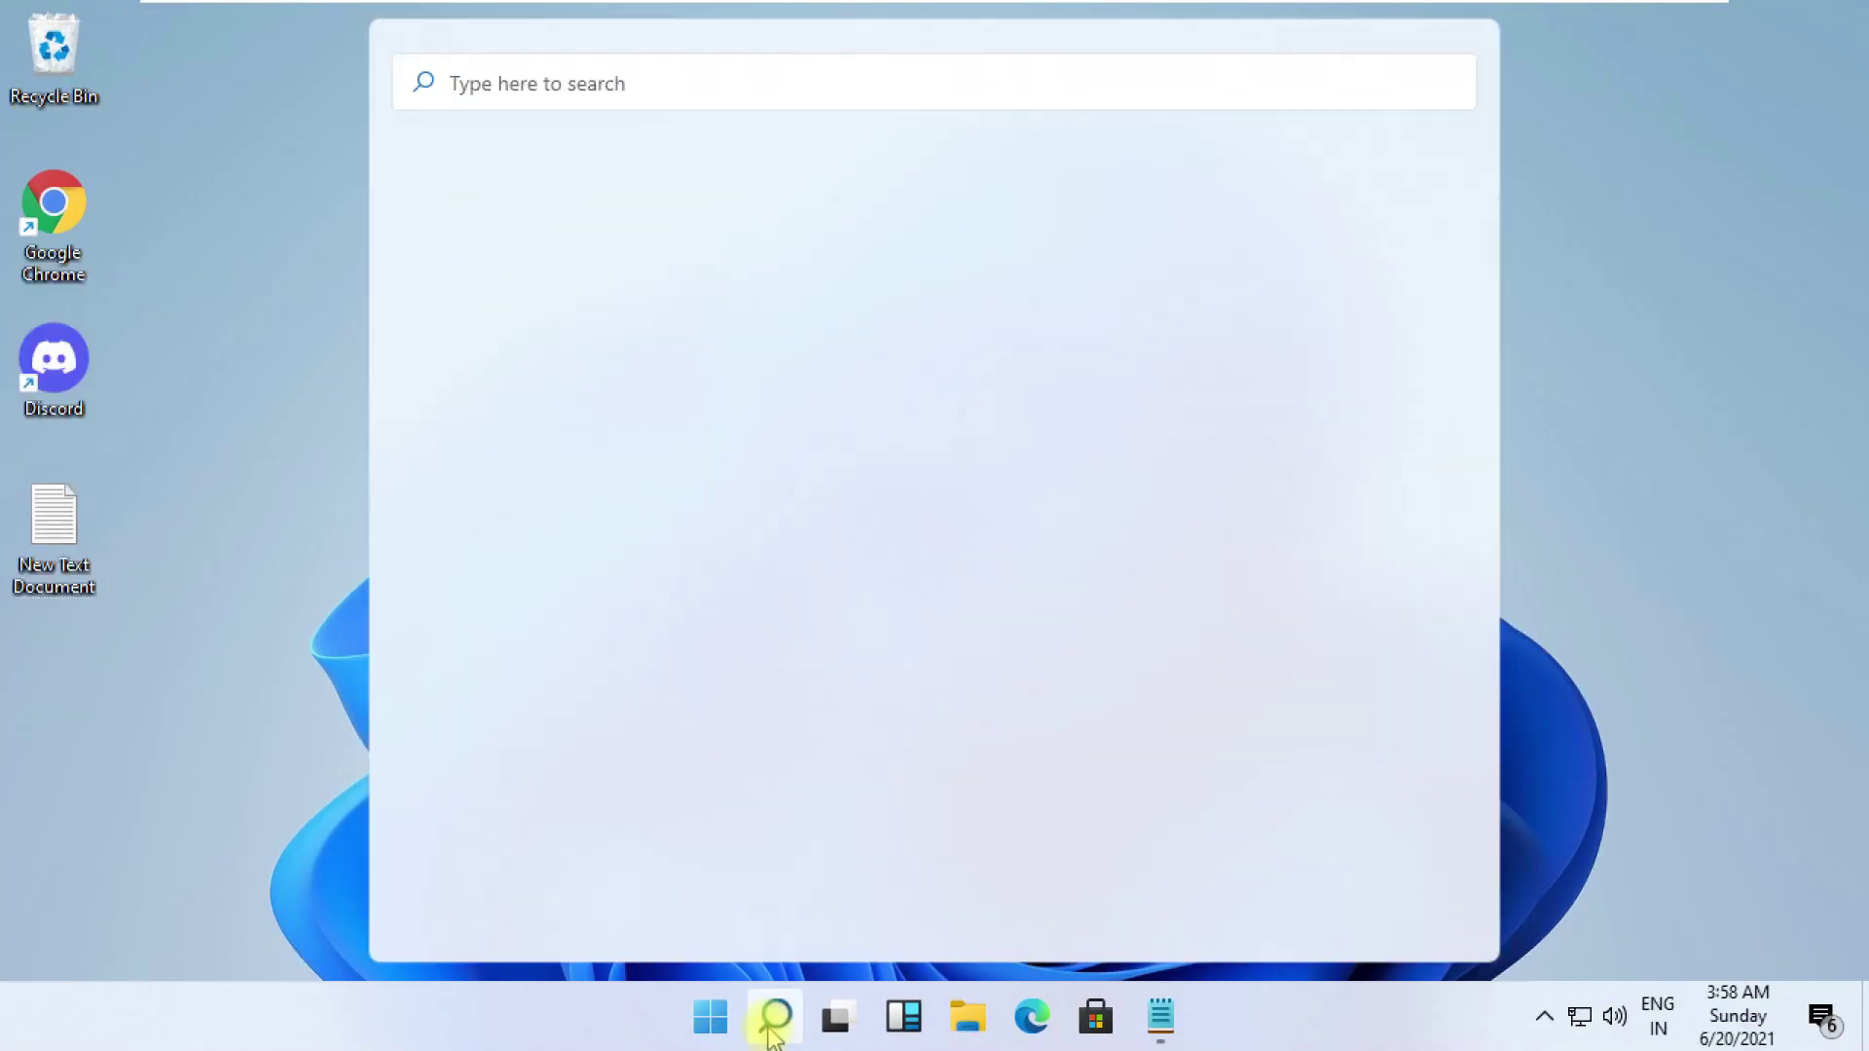
text(cmd)
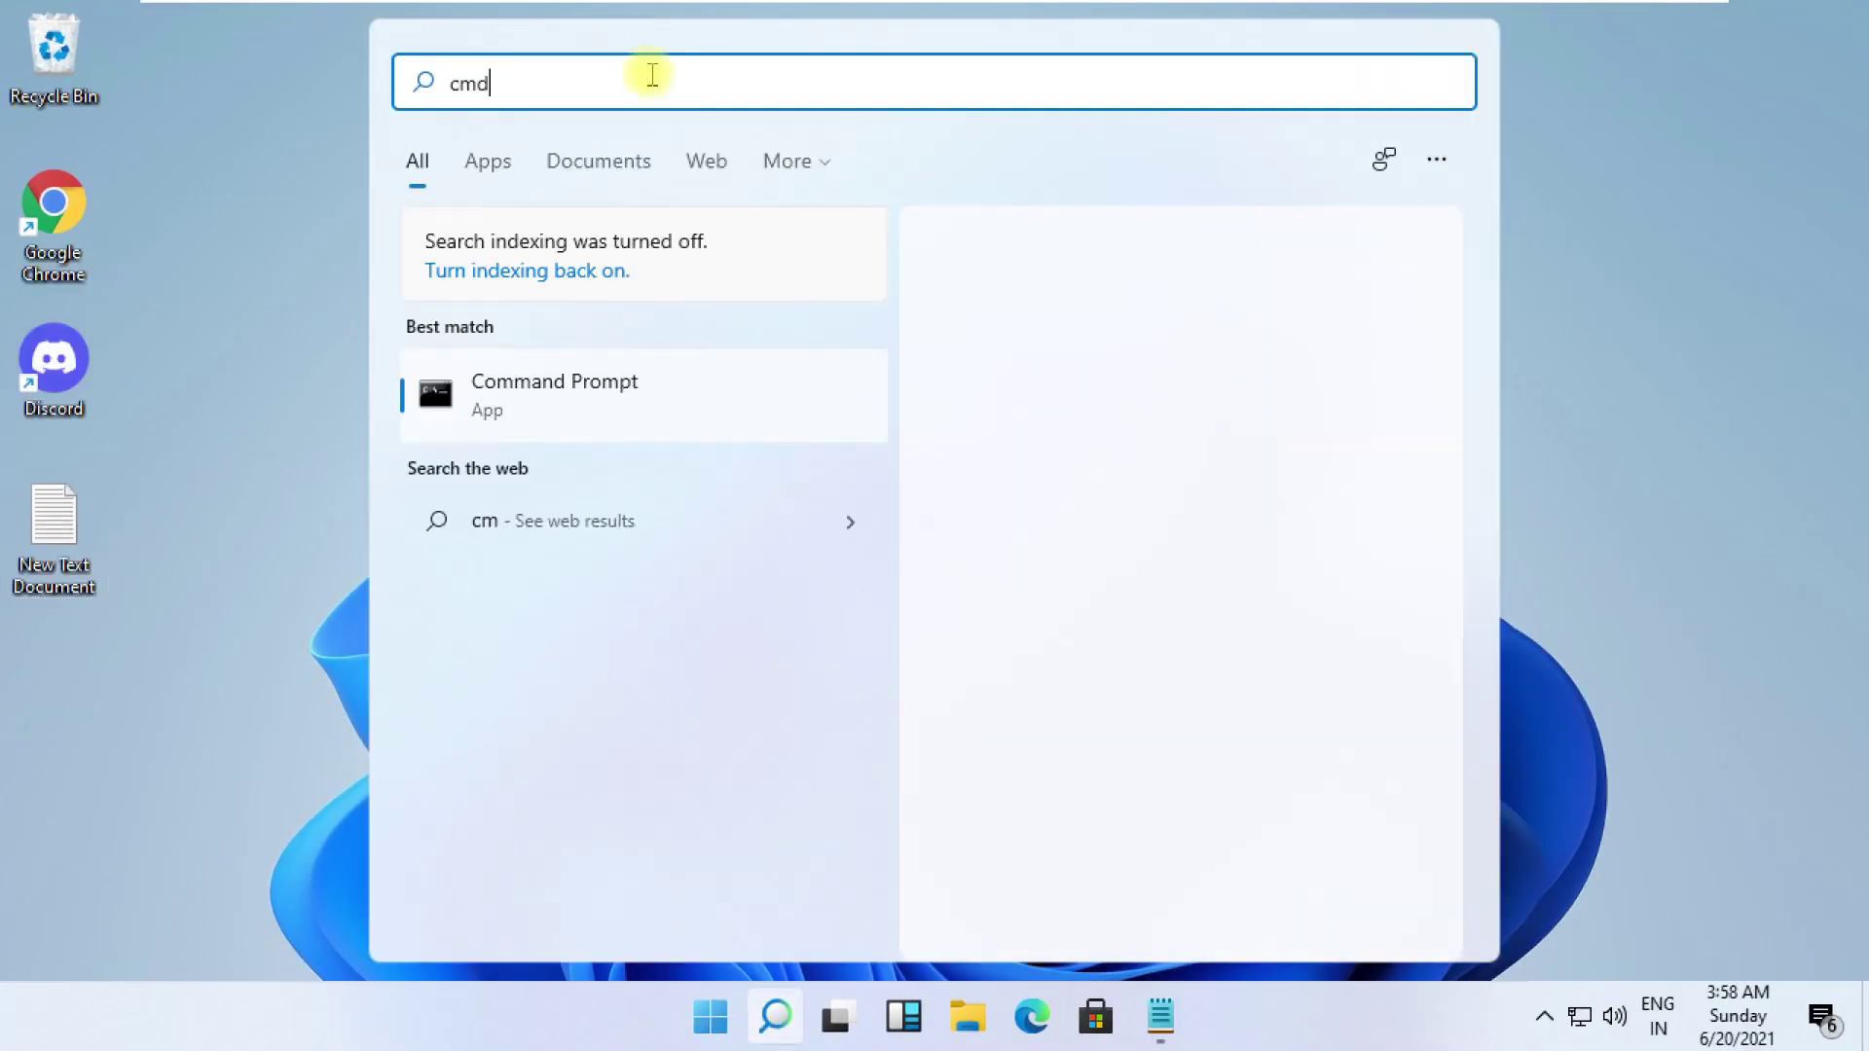
right_click(566, 394)
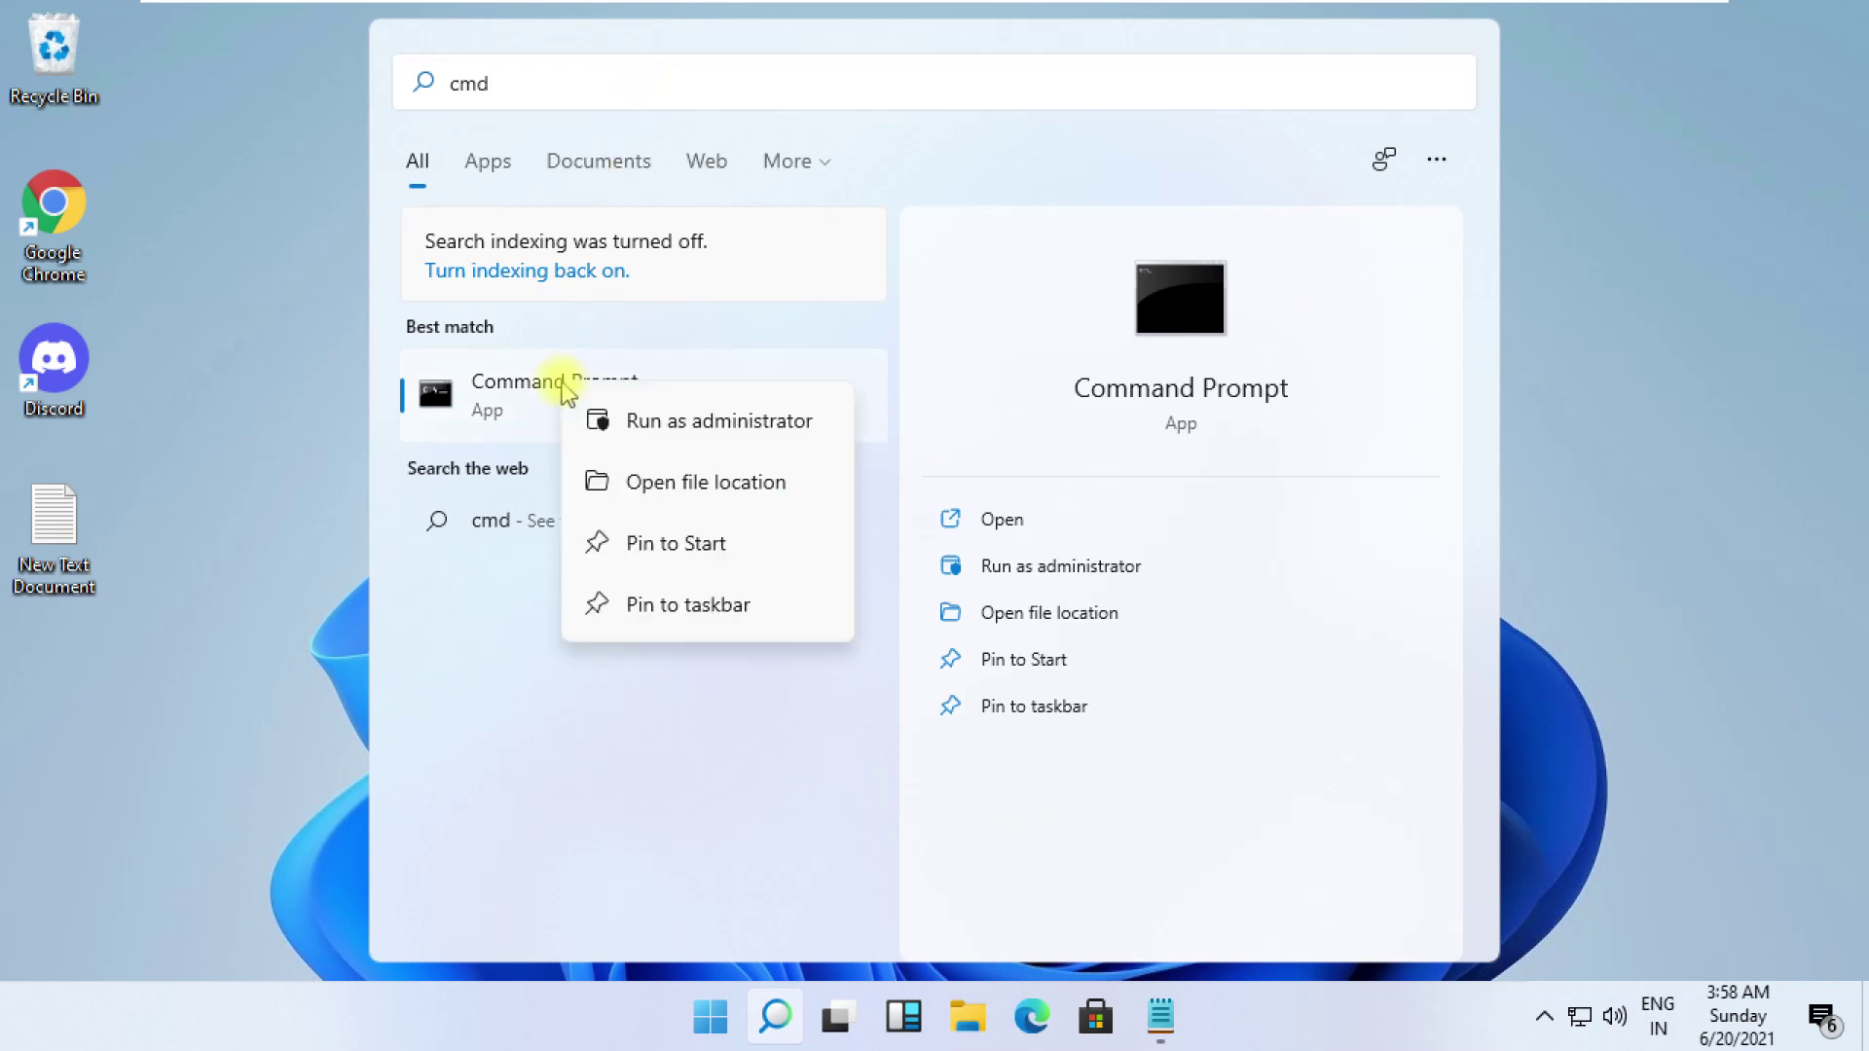
click(714, 424)
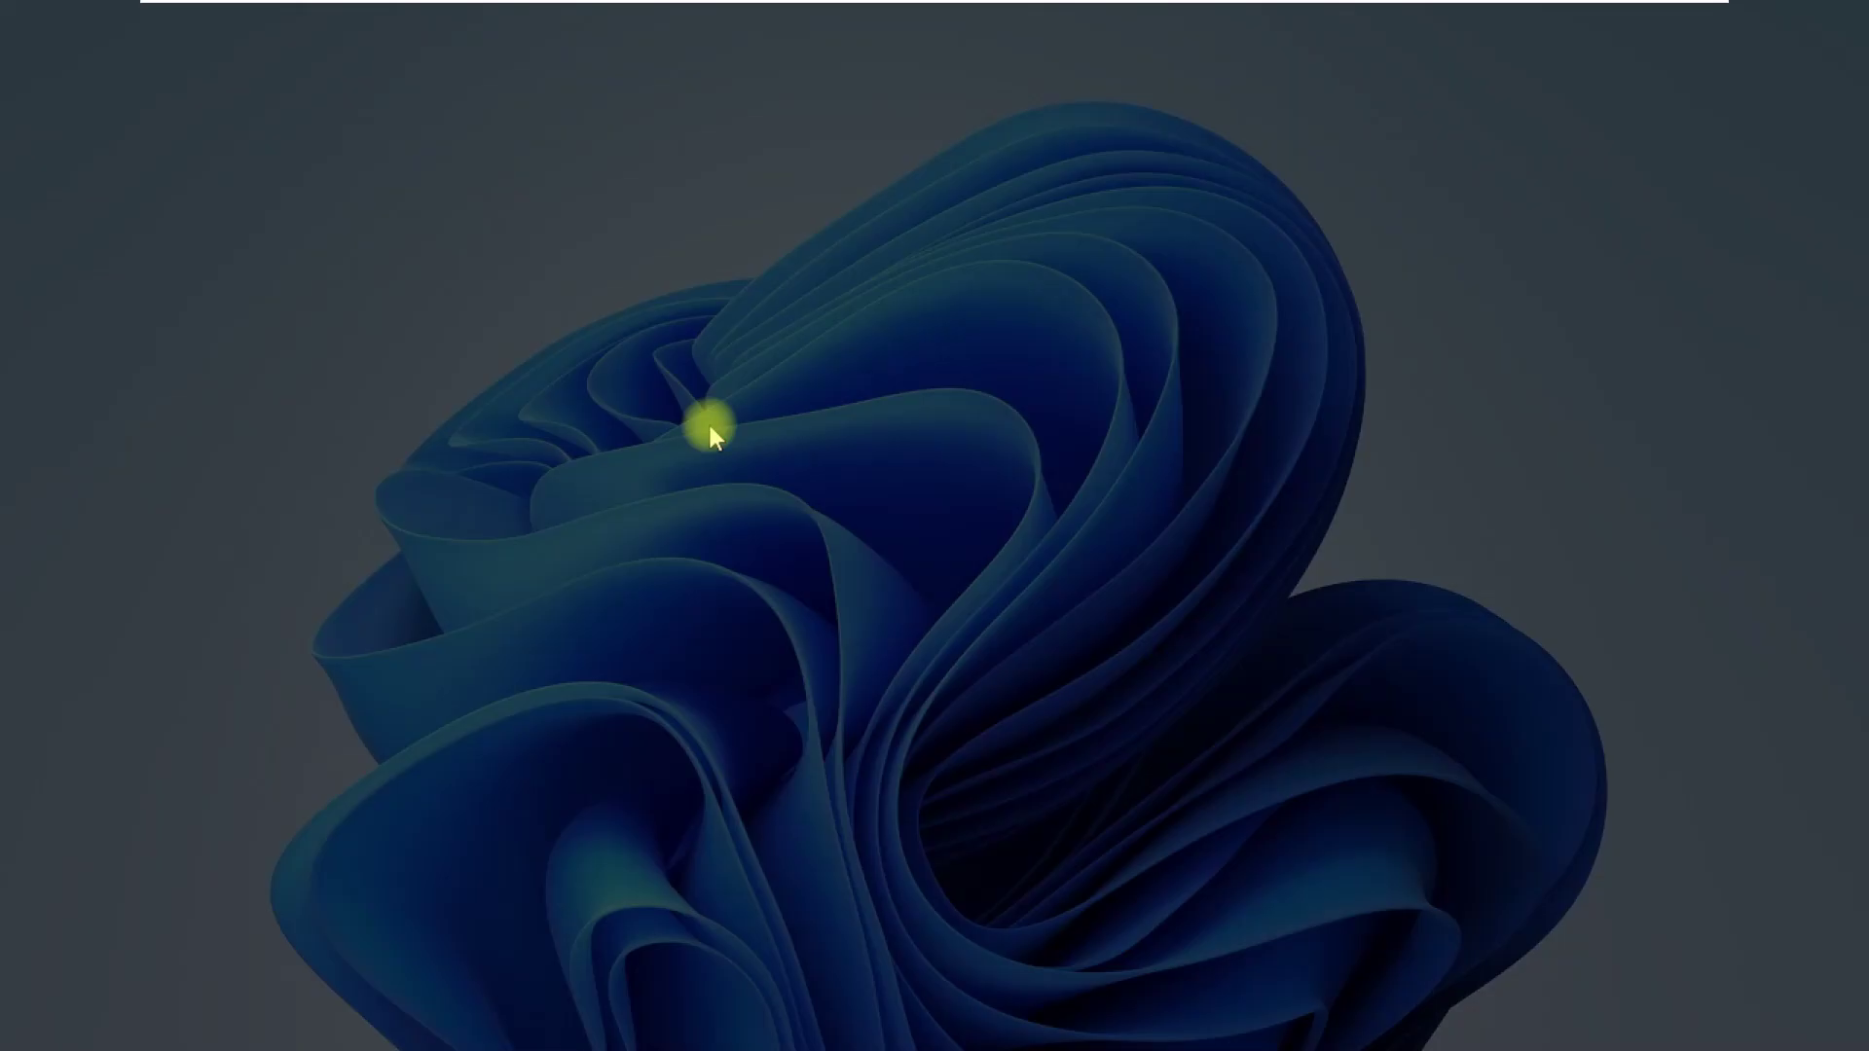
click(799, 697)
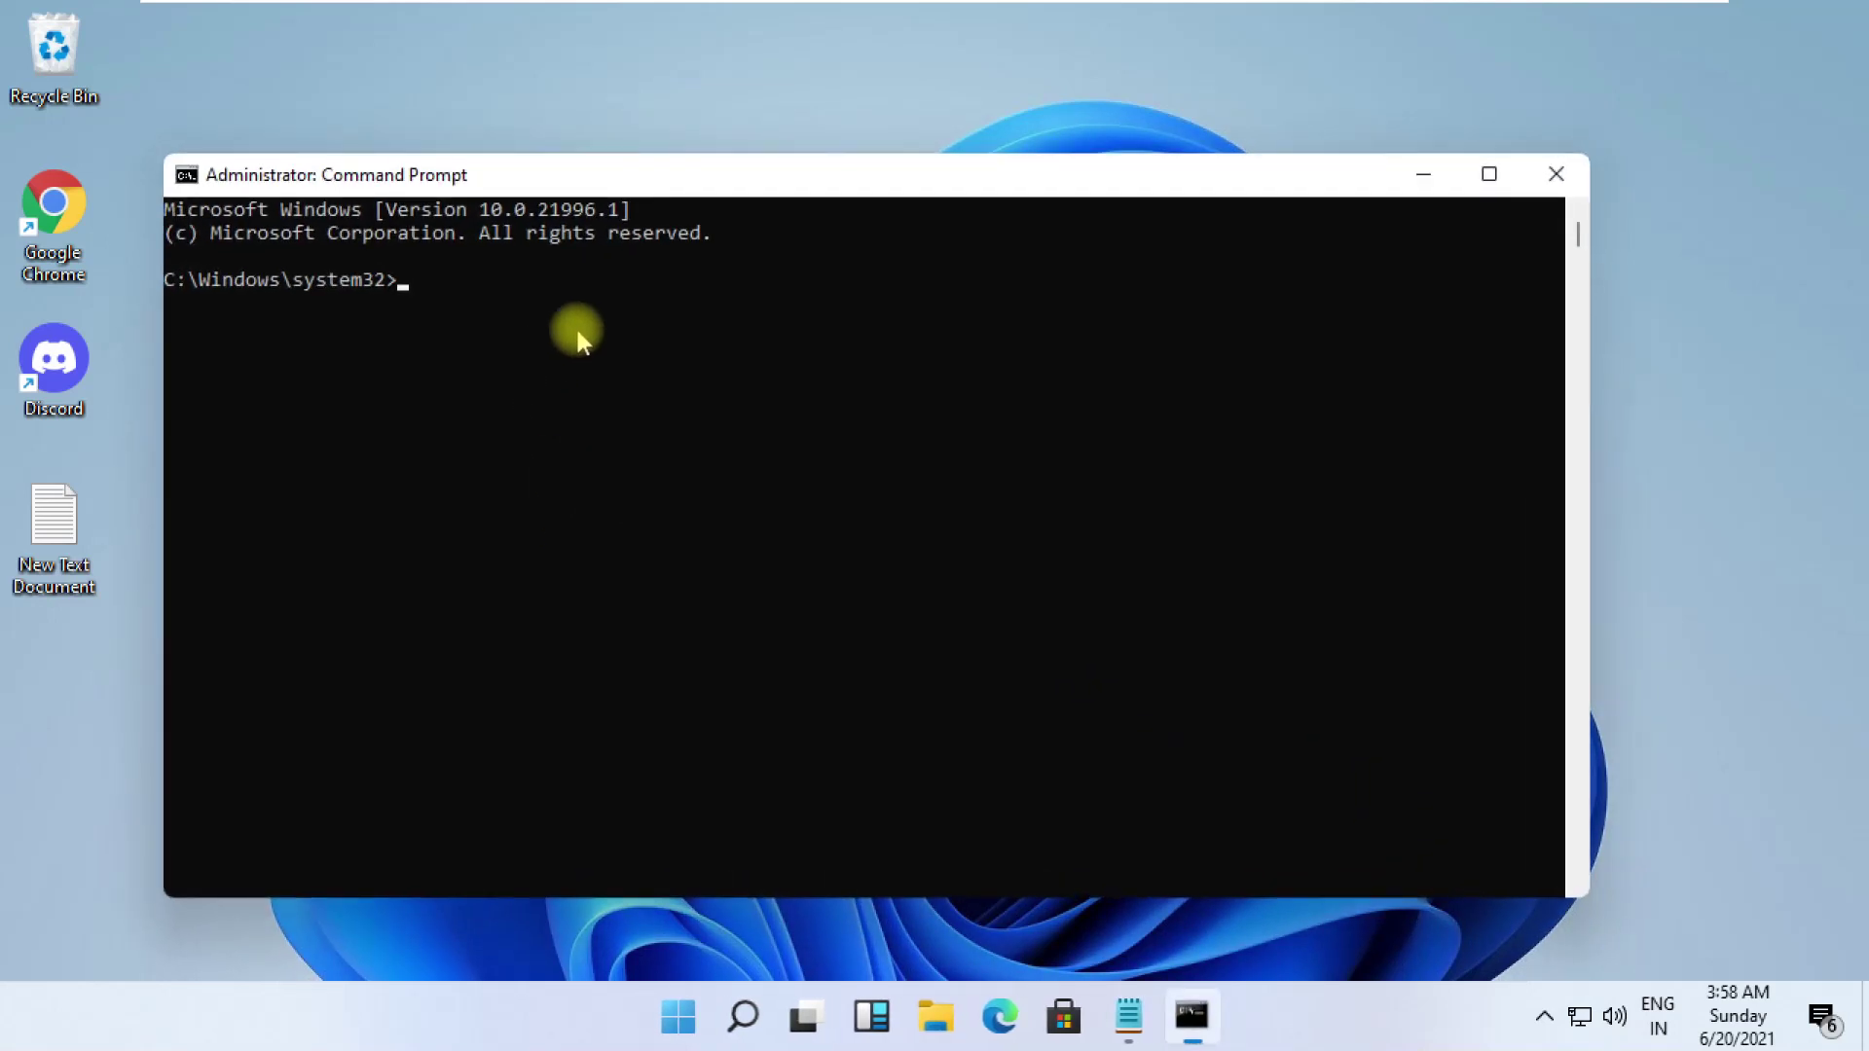
click(1494, 177)
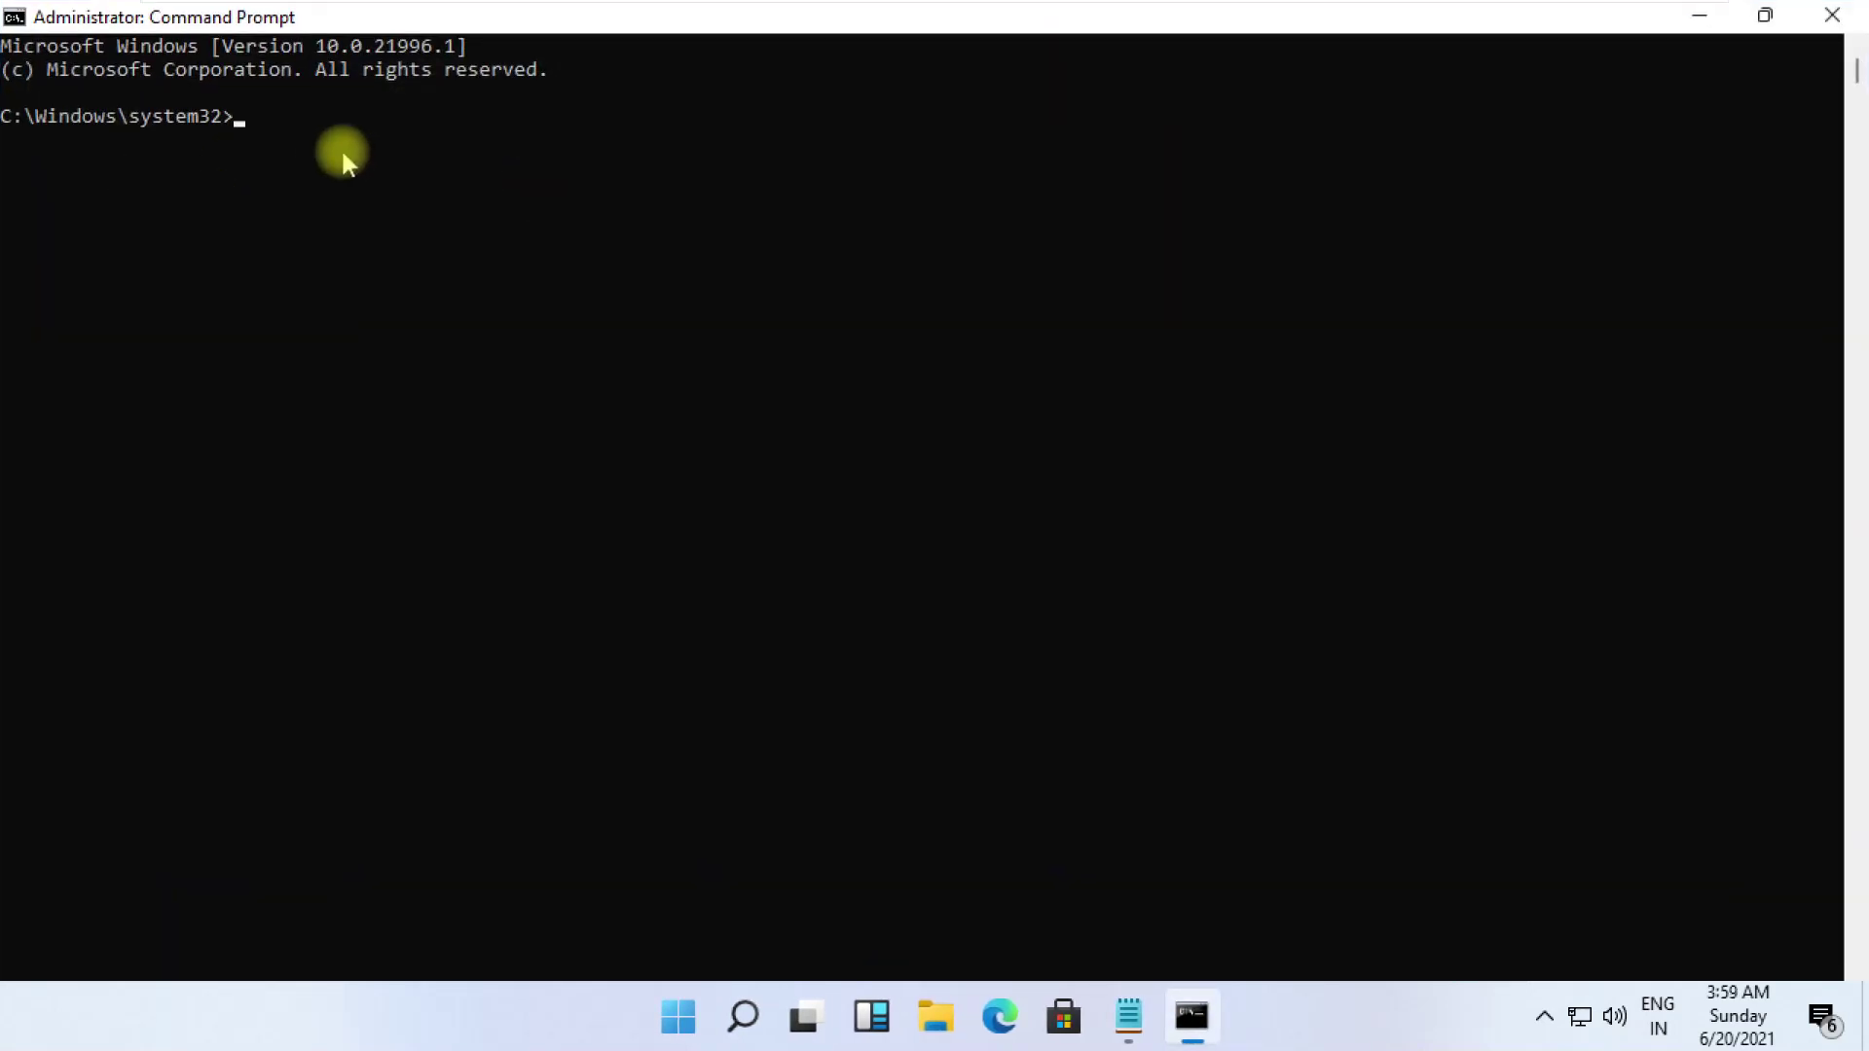
text(cls)
Run cls, prompt, sfc /scanfile and /verifyfile on ieframe.dll, assoc, then chkdsk
key(Return)
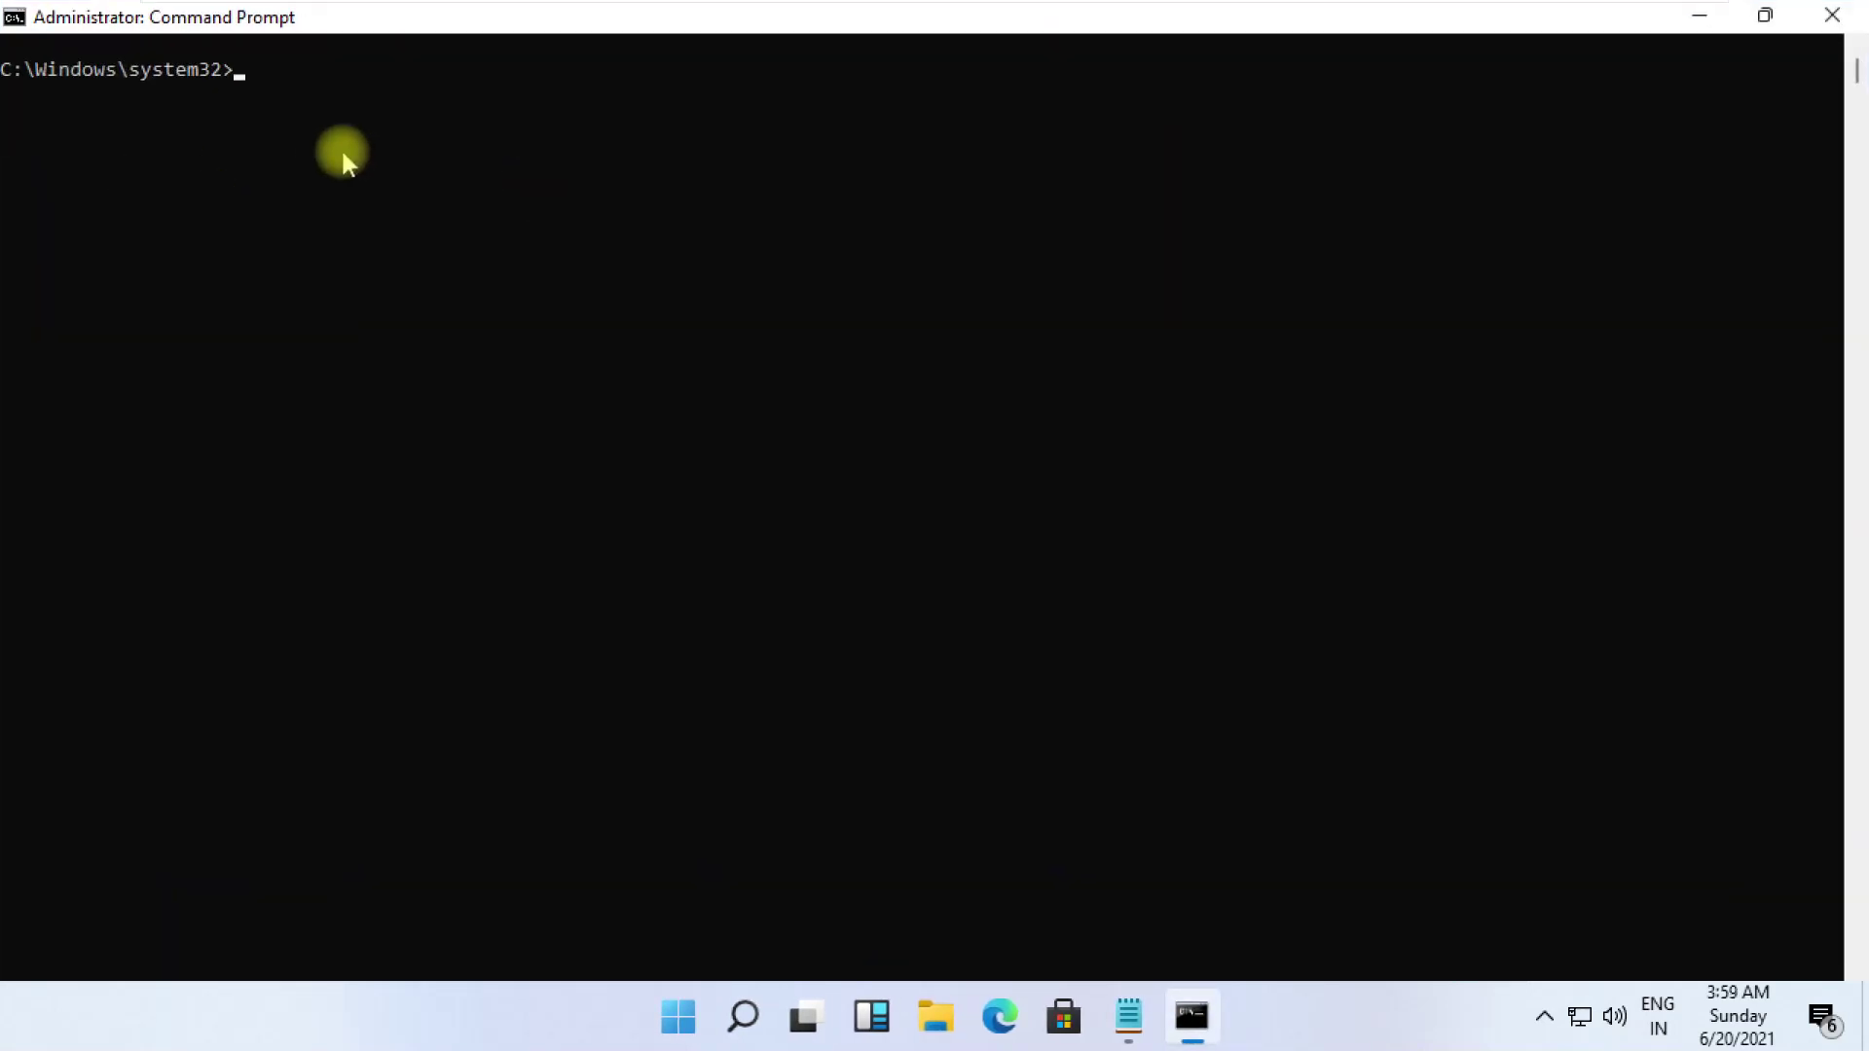
text(prompt)
key(Return)
text(sfc /scanfile=c:\windows\system32\ieframe.dll)
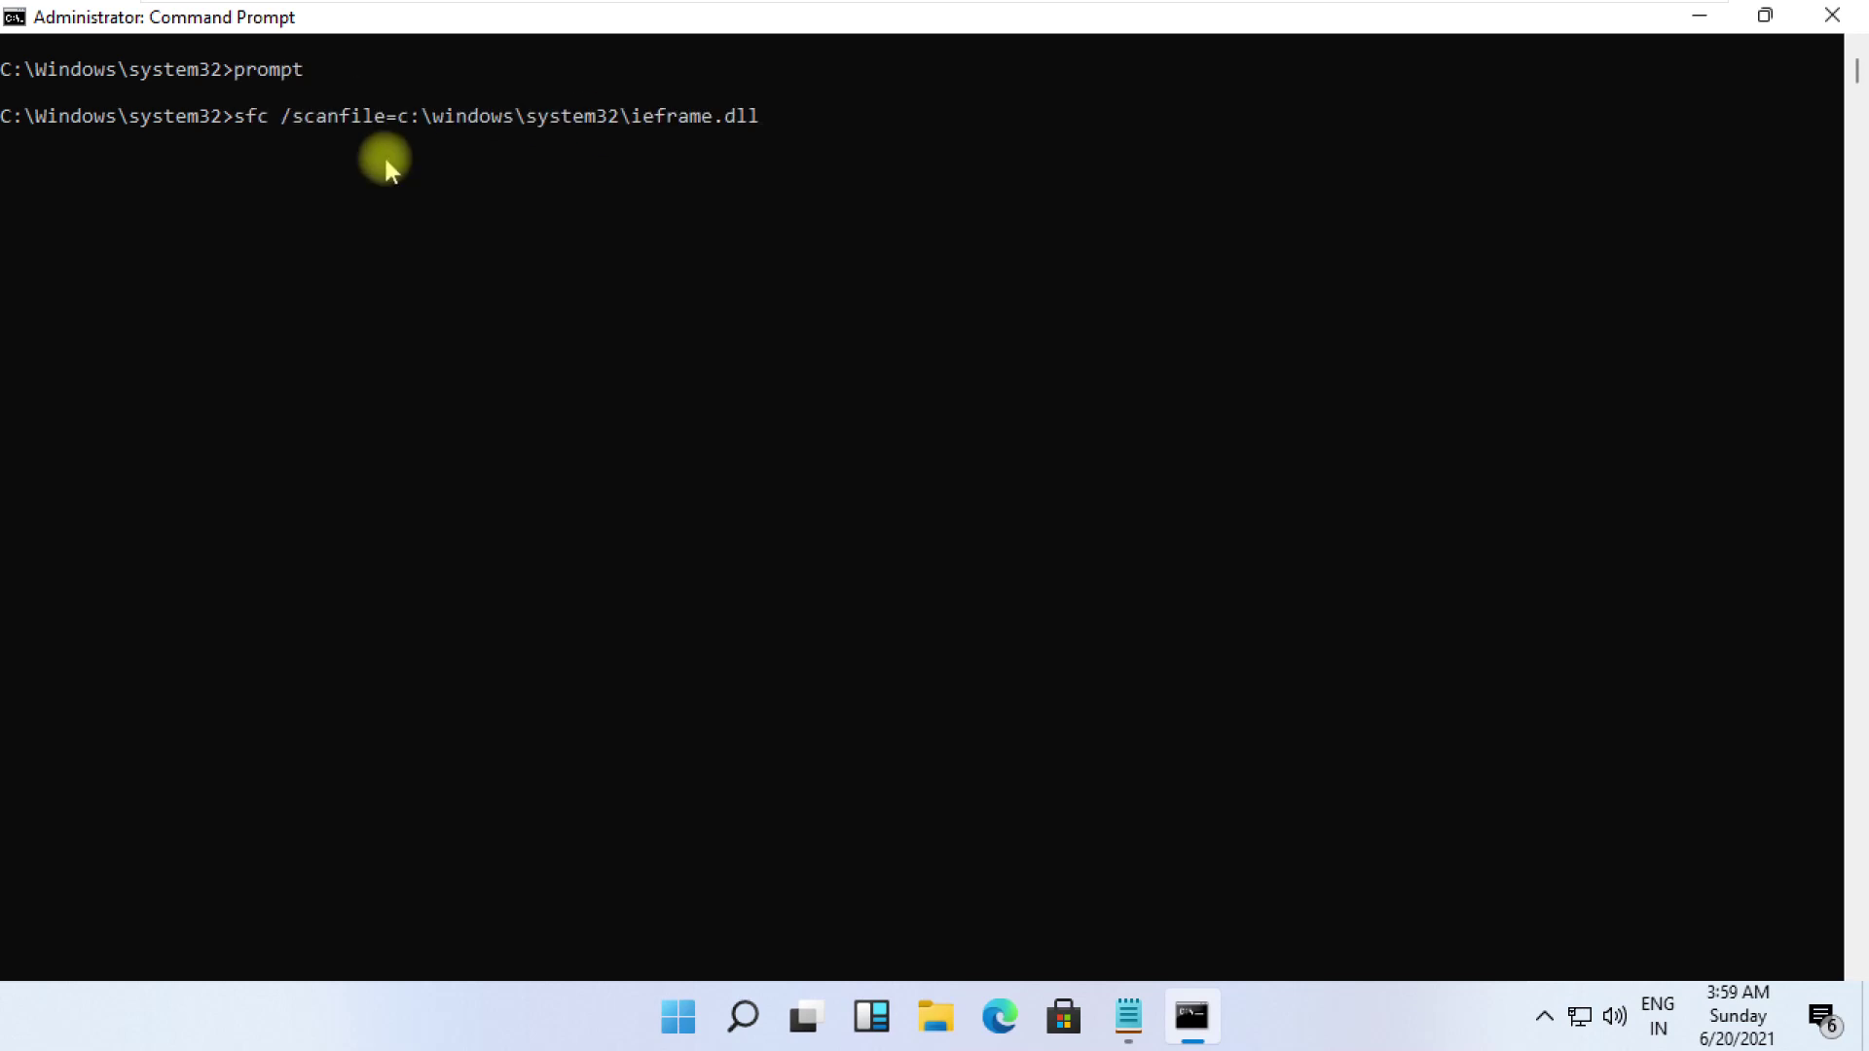
key(Return)
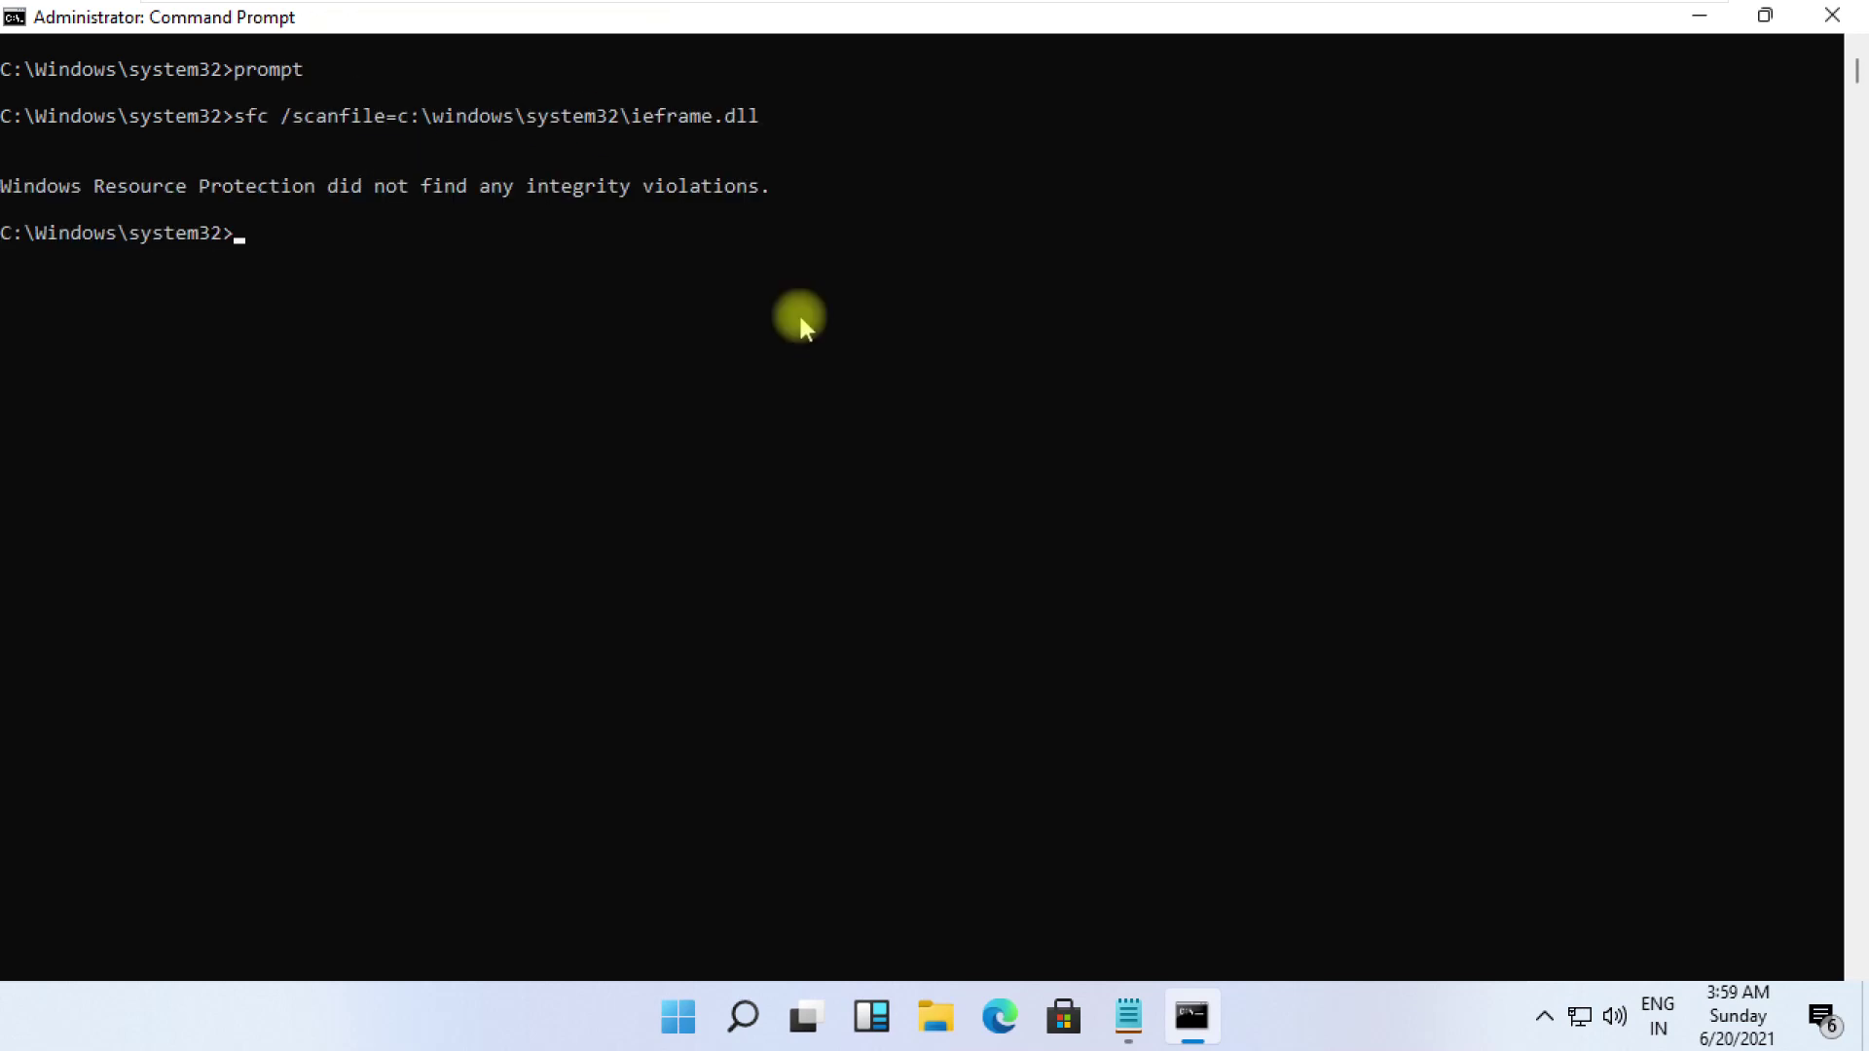
text(sfc /verifyfile=c:\windows\system32\ieframe.dll)
key(Return)
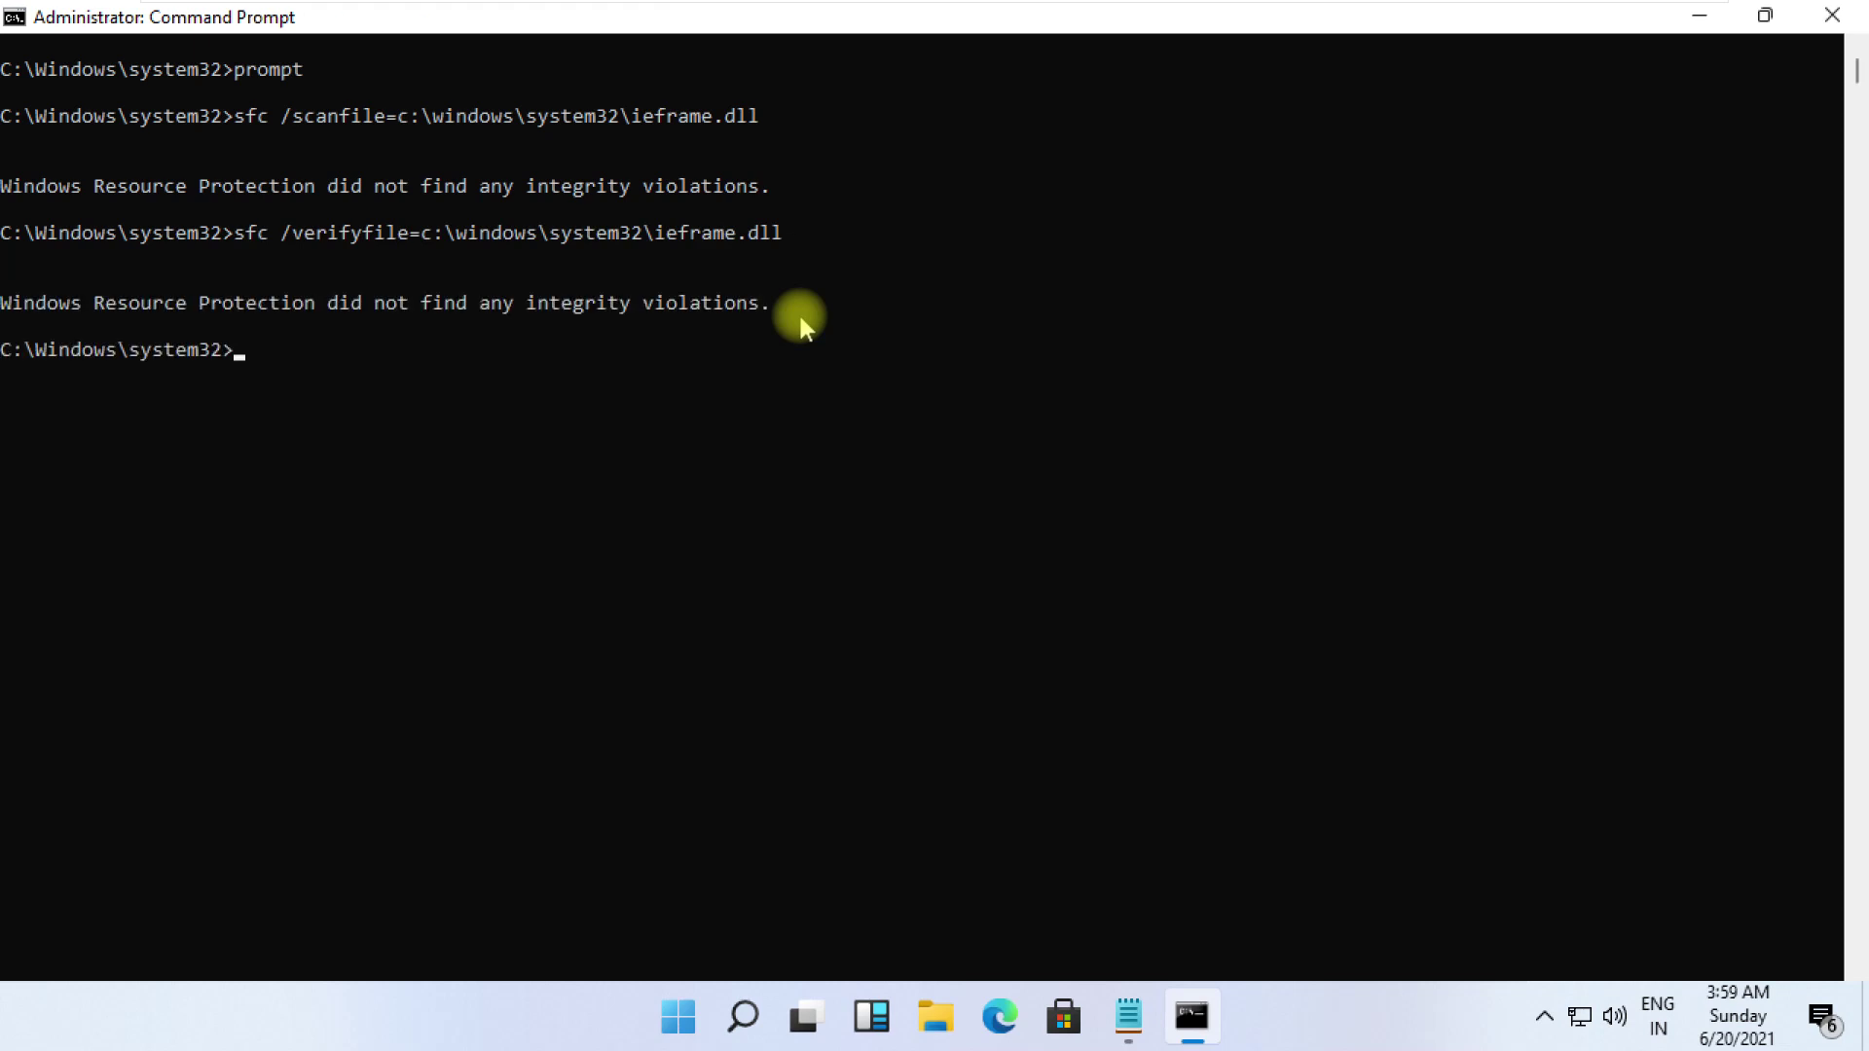
text(assoc)
key(Return)
scroll(875, 415, down, 5)
scroll(876, 415, down, 2)
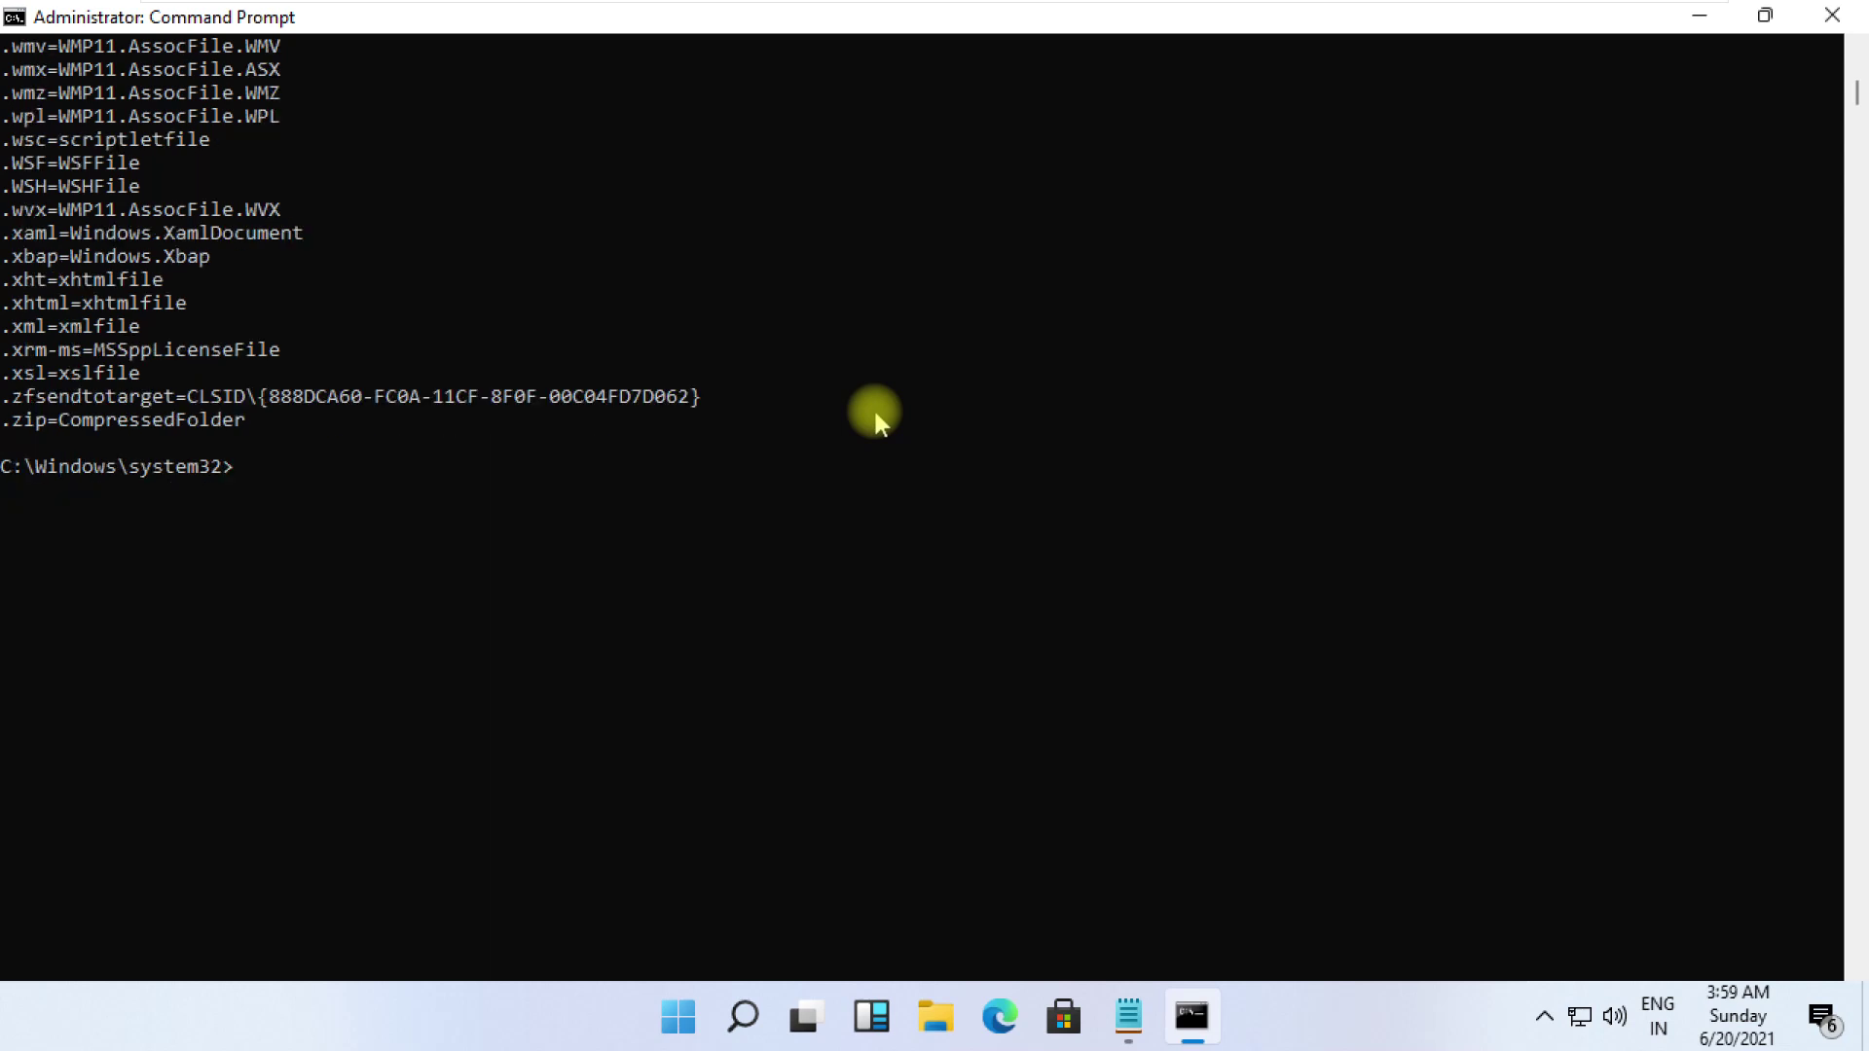
text(chkdsk)
key(Return)
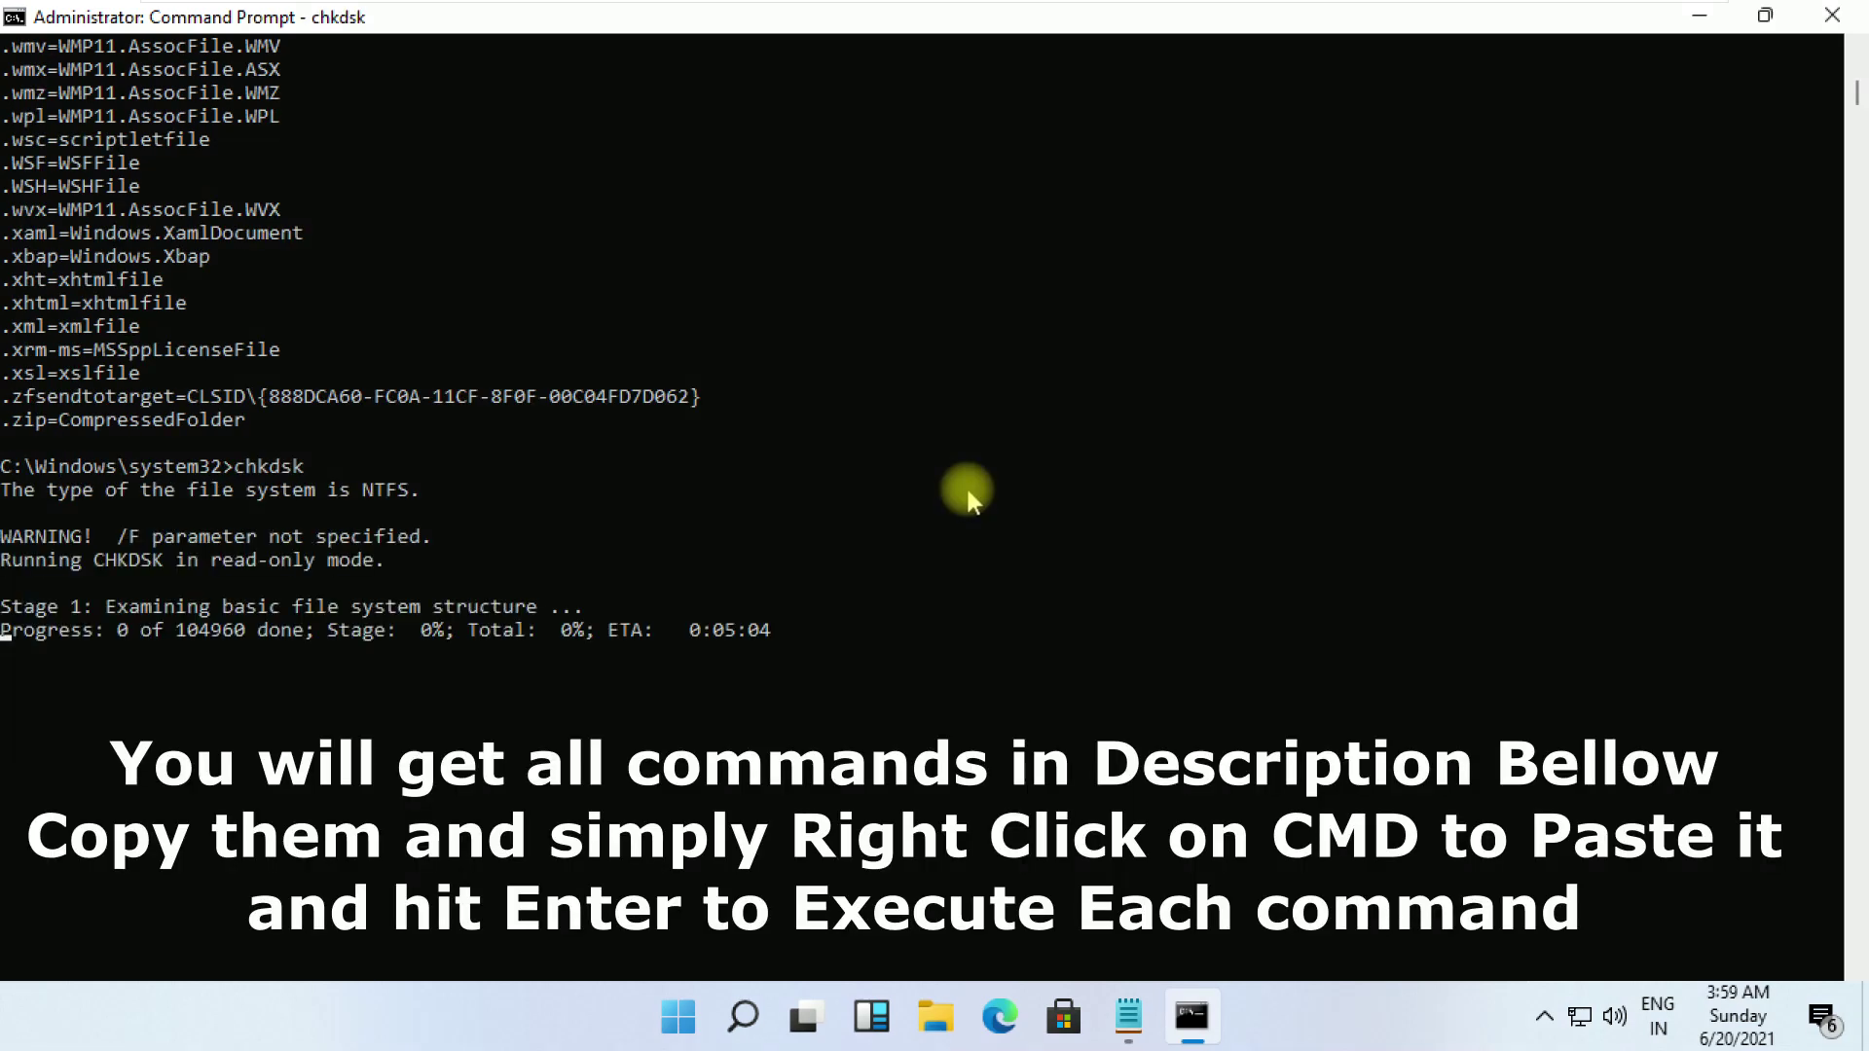
scroll(965, 485, down, 2)
scroll(965, 487, down, 5)
text(sfc /scannow)
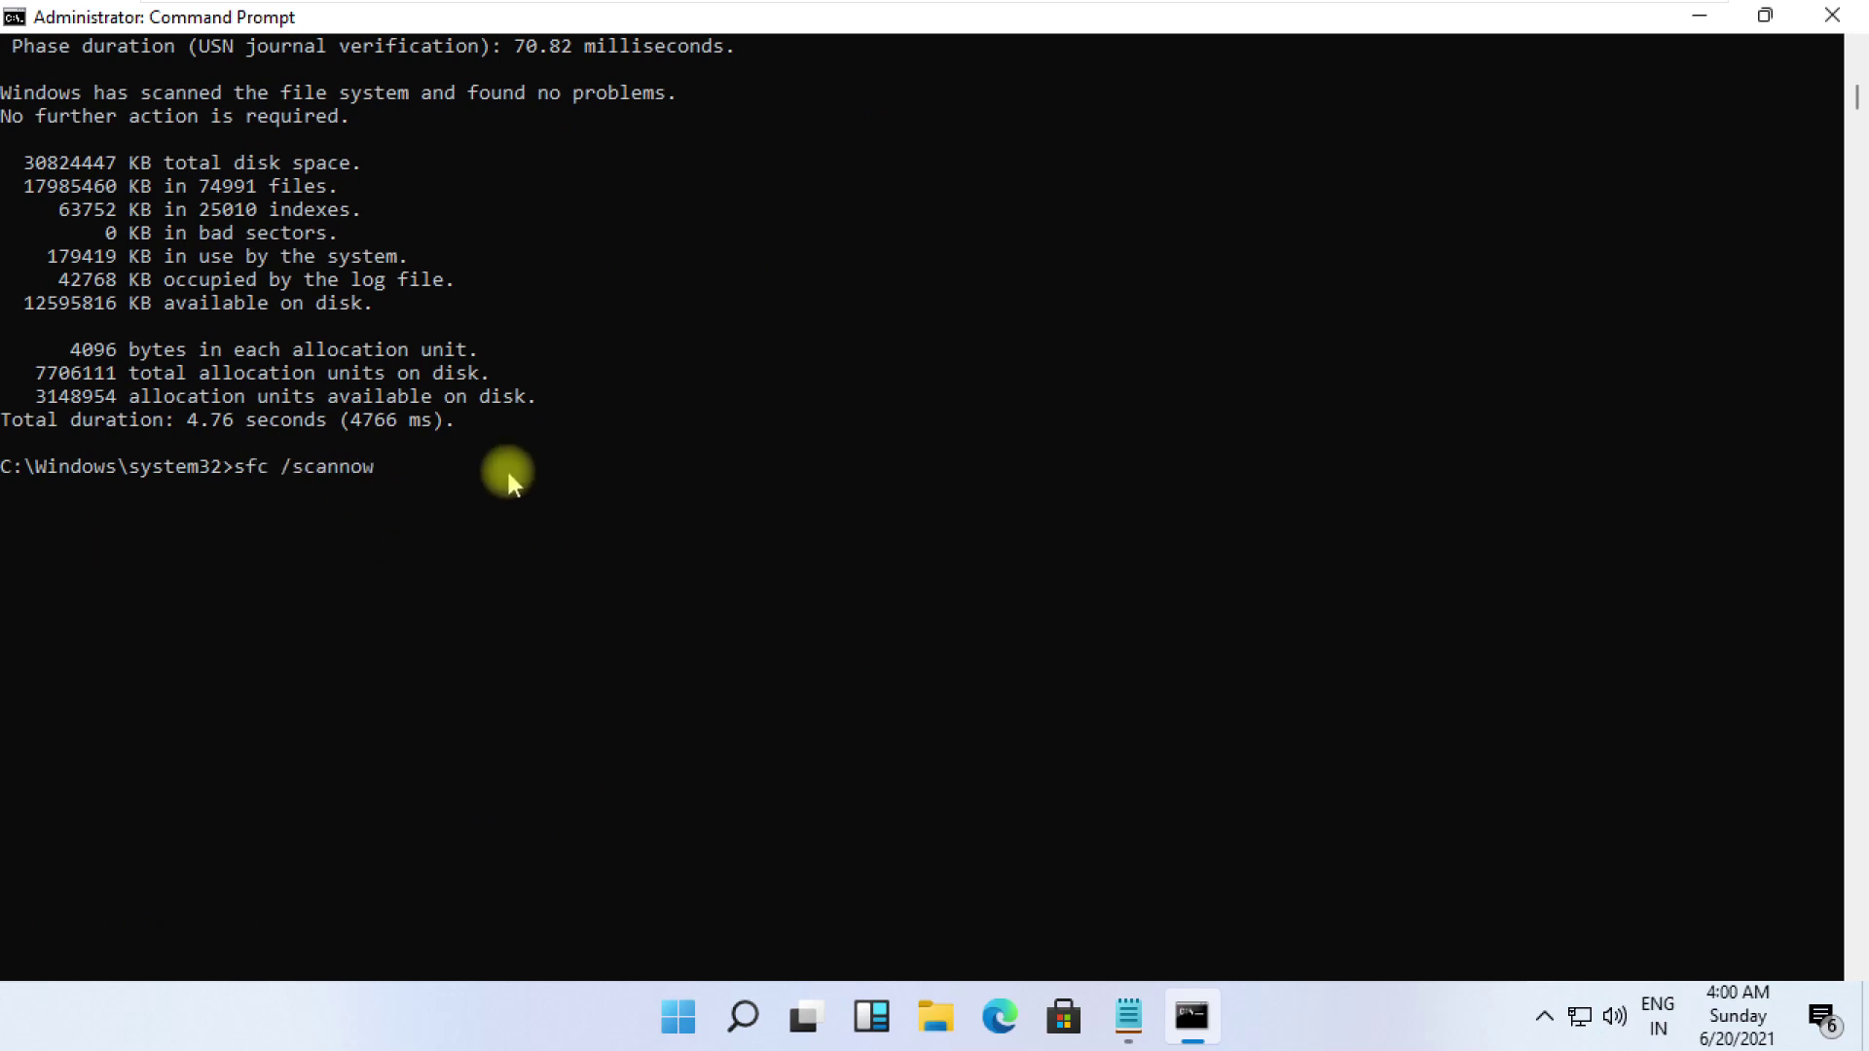
After chkdsk finishes, run sfc /scannow and cls, then close Command Prompt
key(Return)
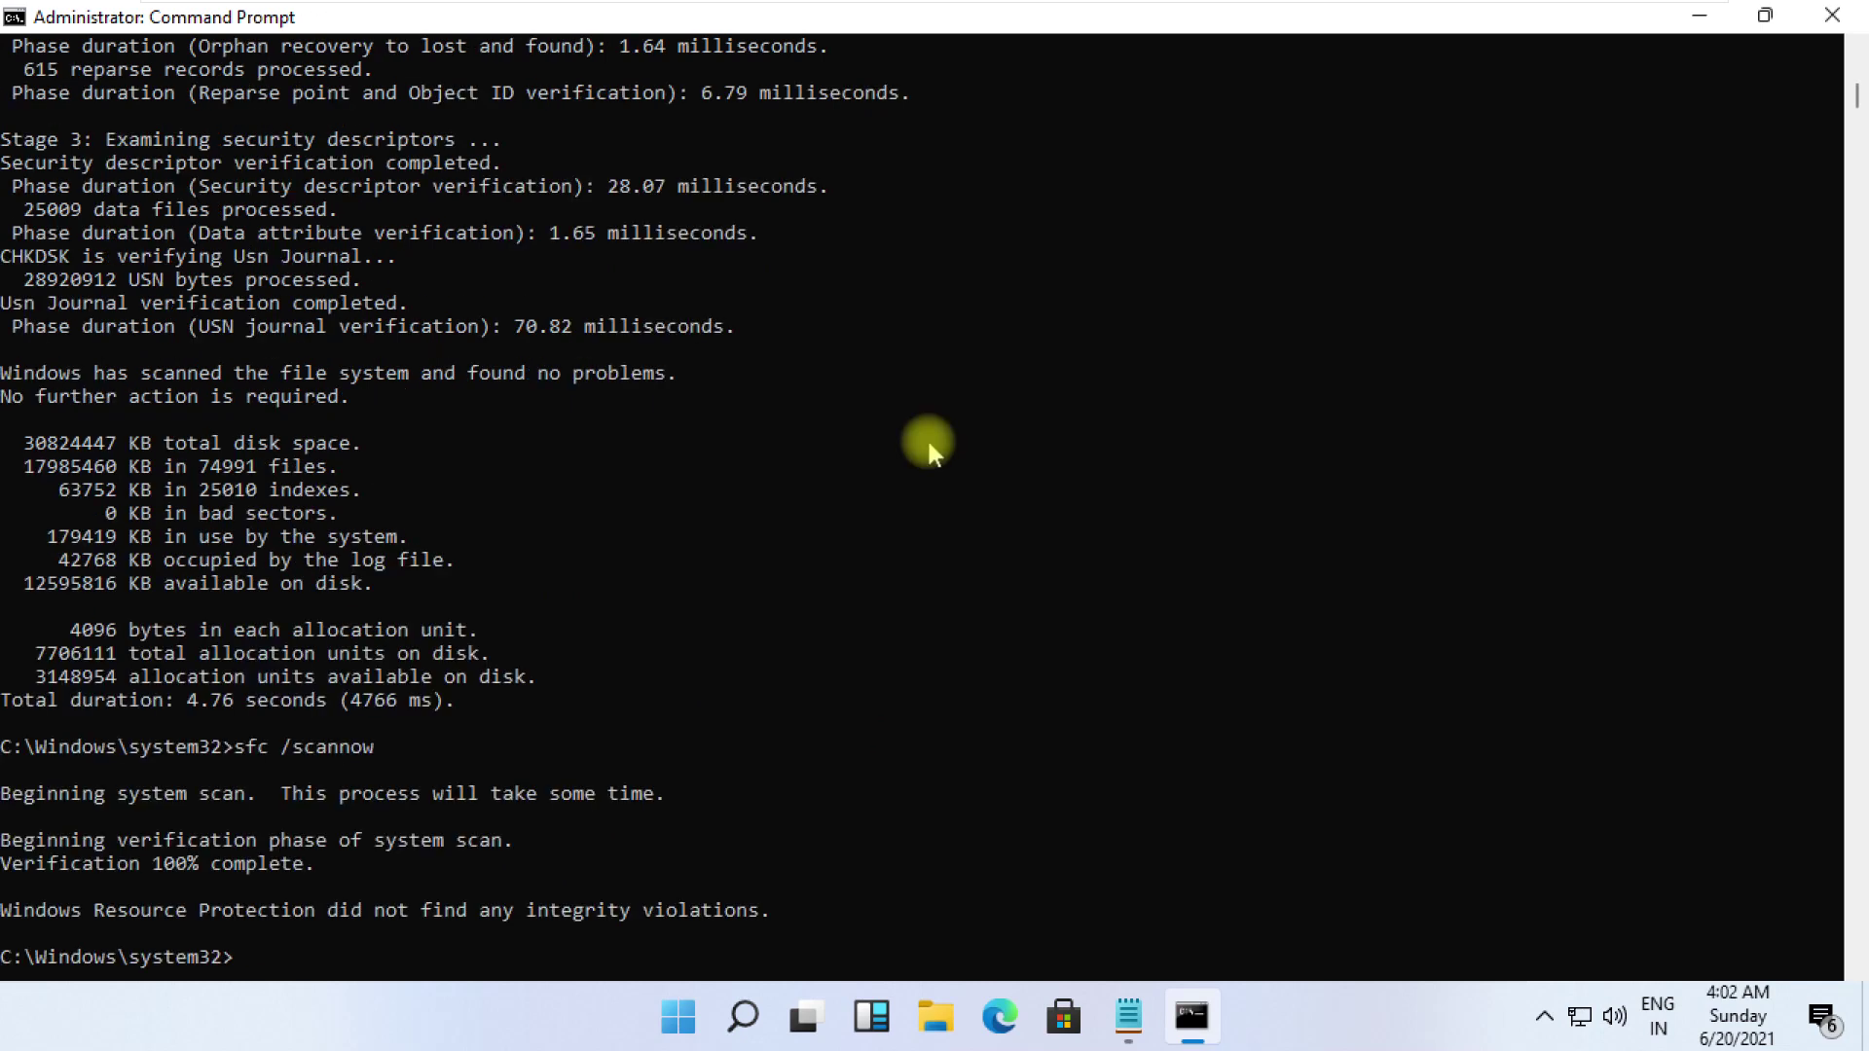
scroll(1111, 438, down, 6)
scroll(1113, 436, down, 2)
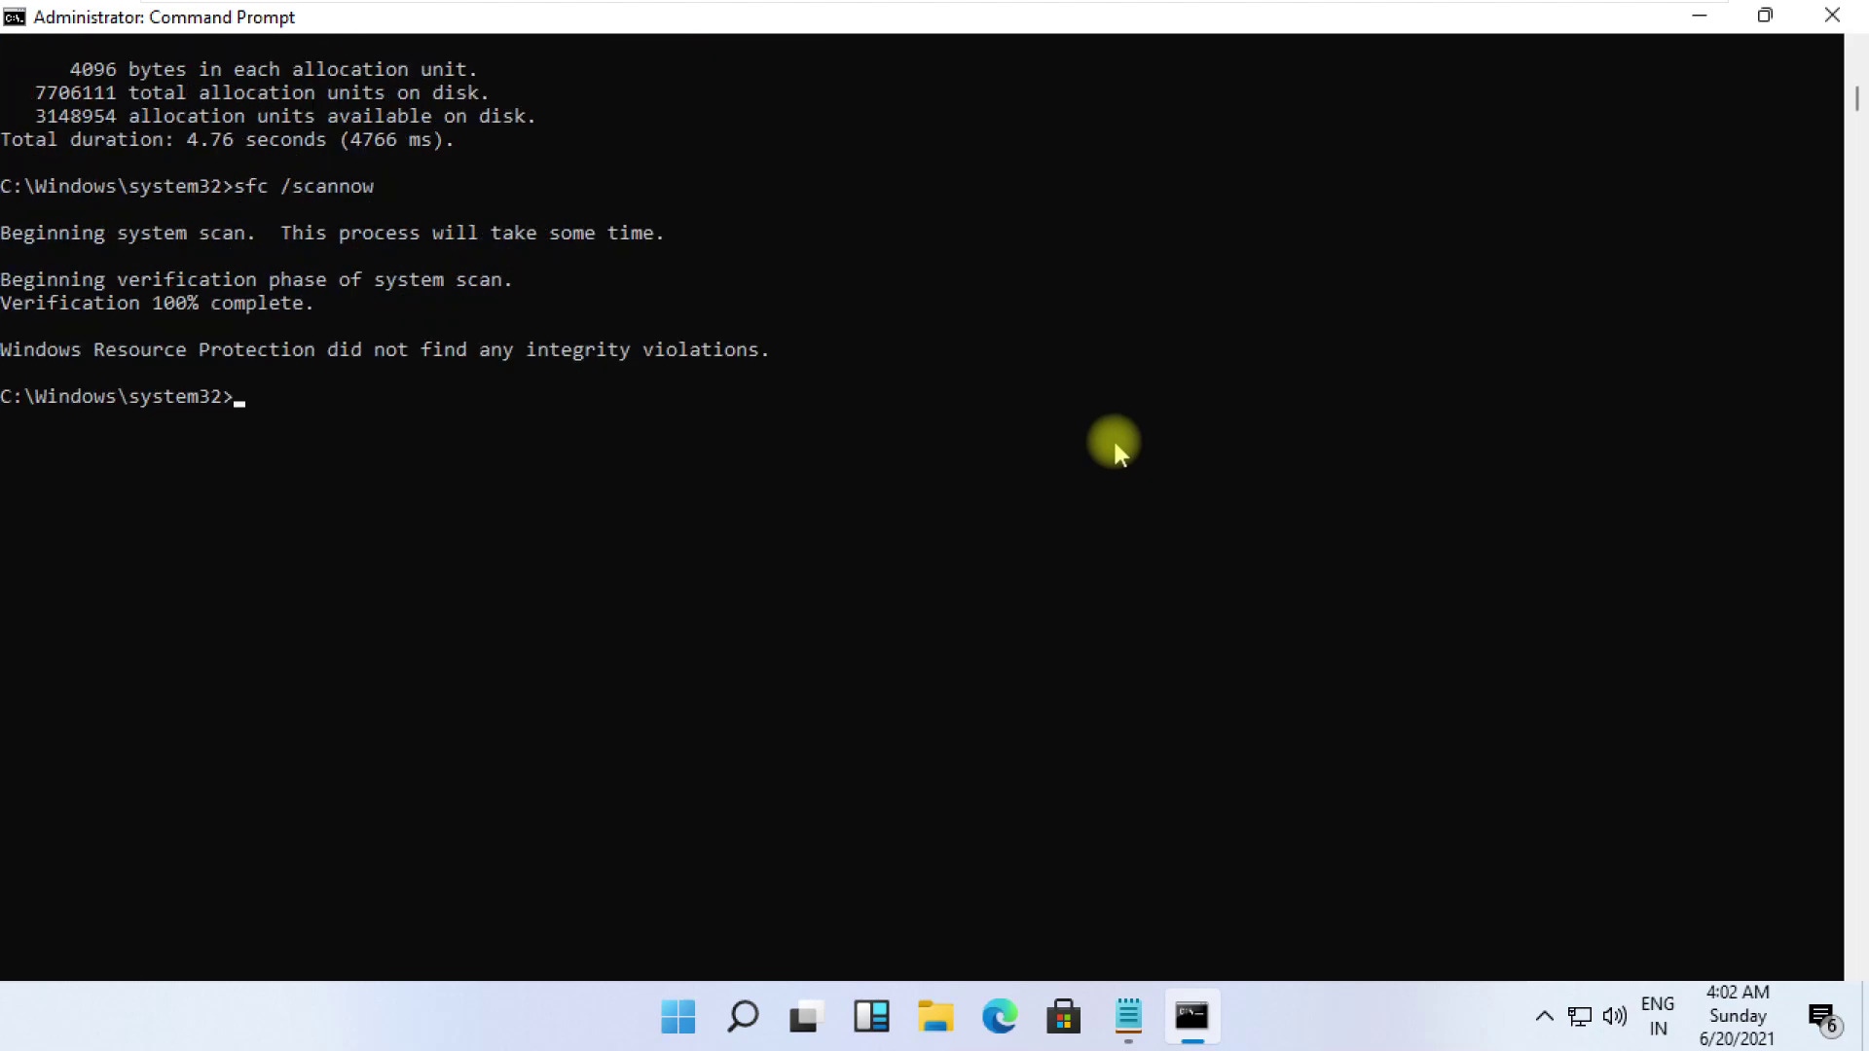
scroll(1113, 437, down, 3)
text(cls)
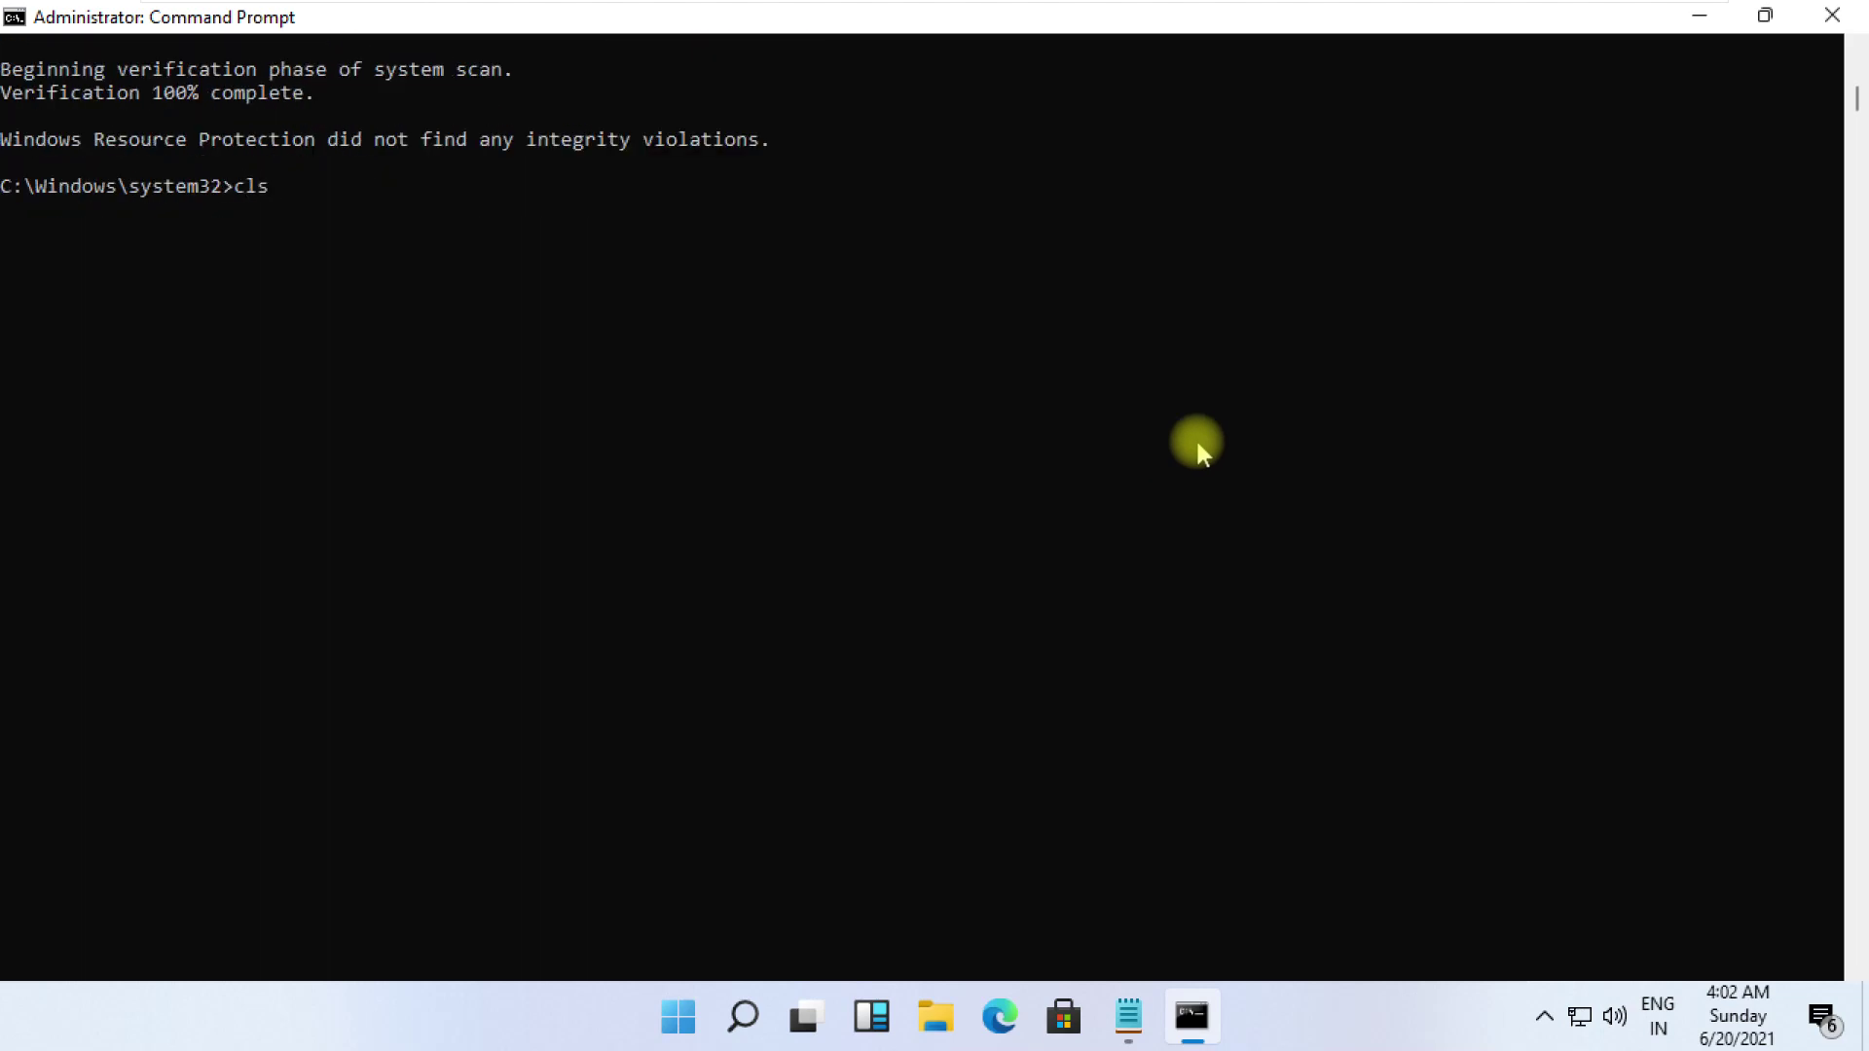
key(Return)
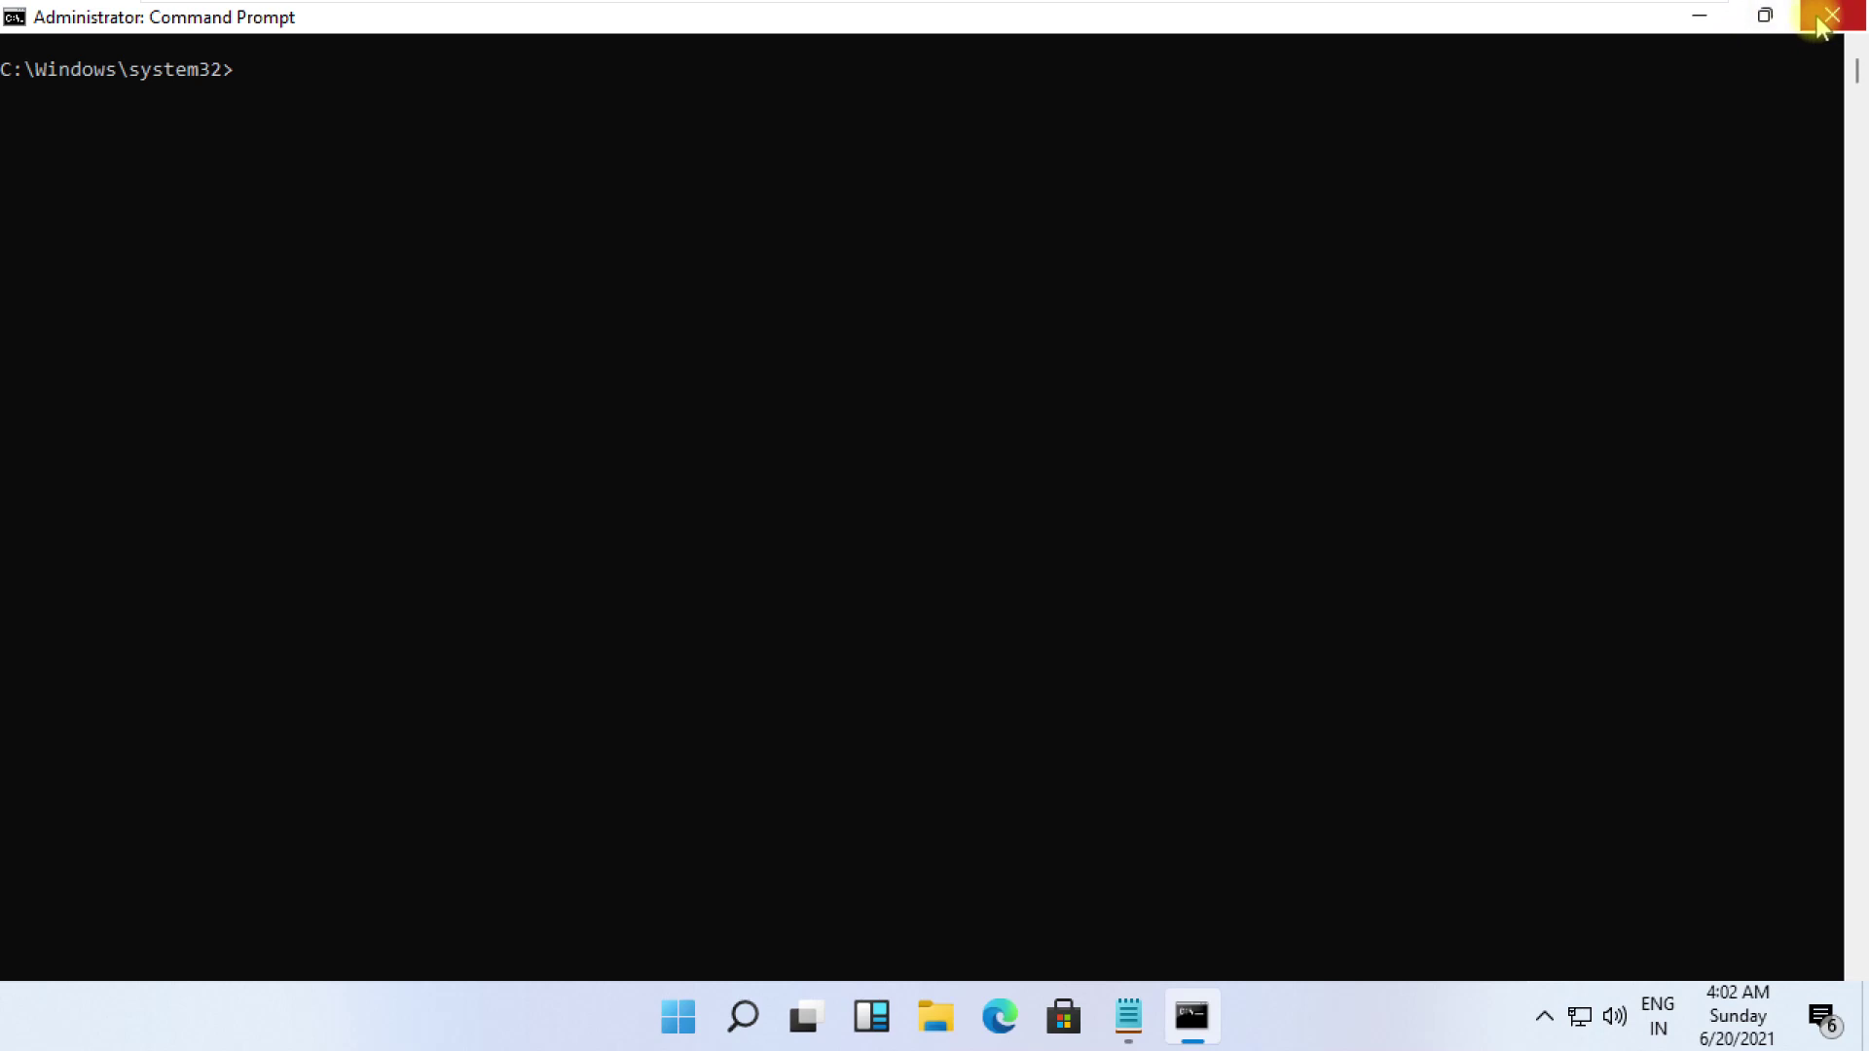
click(1828, 19)
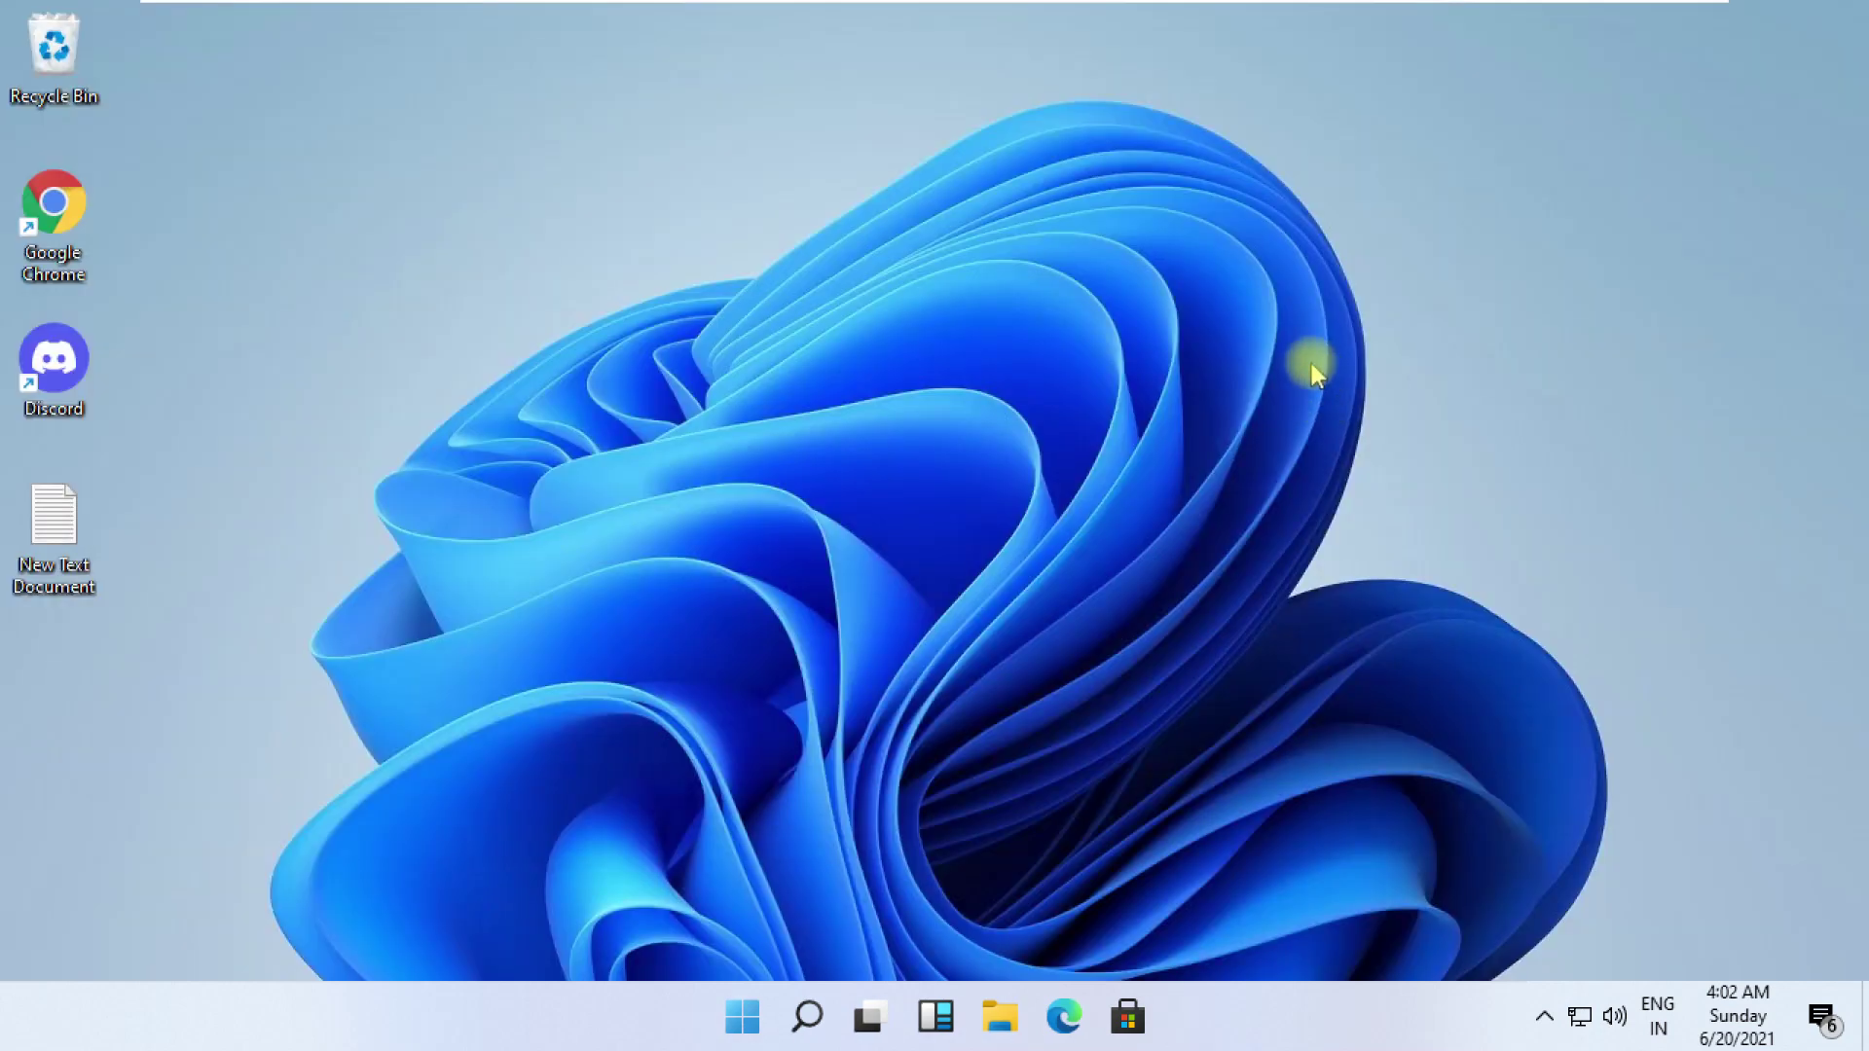